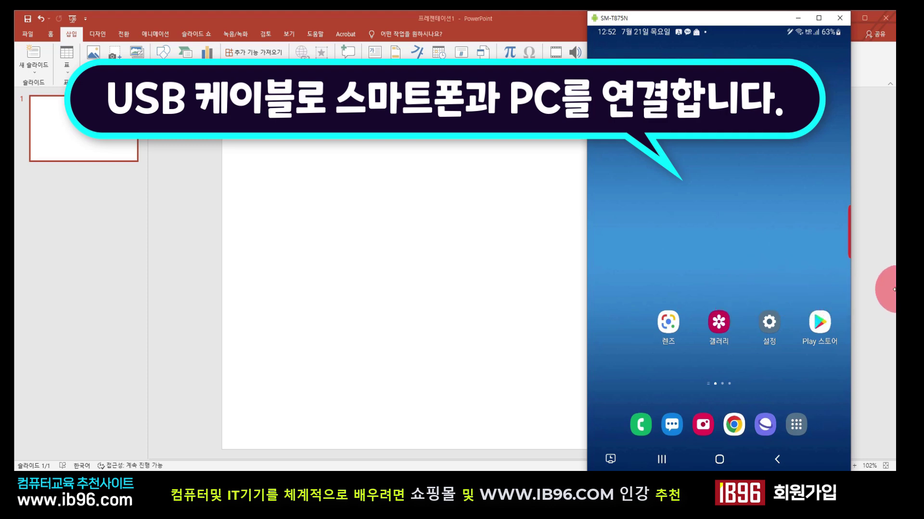
- Open File Explorer and go to the internal storage of the connected Galaxy Tab S7
key("super+e")
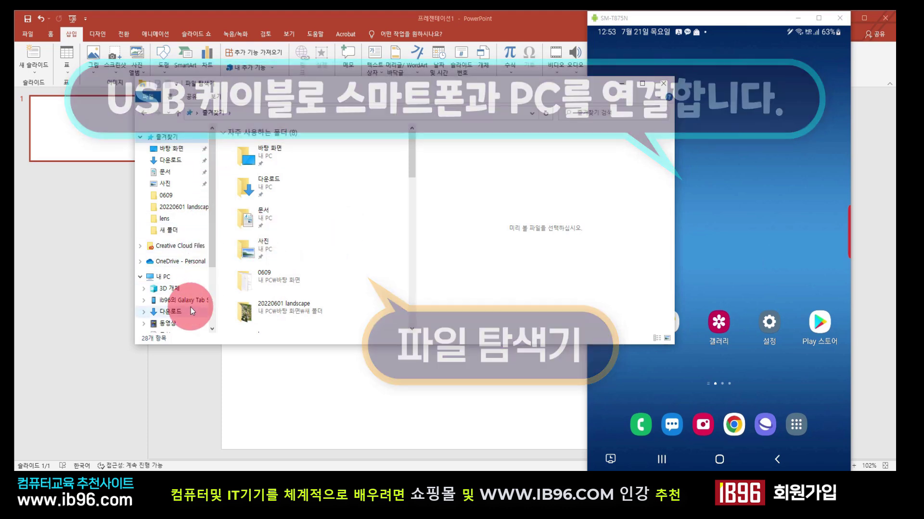
left_click(186, 304)
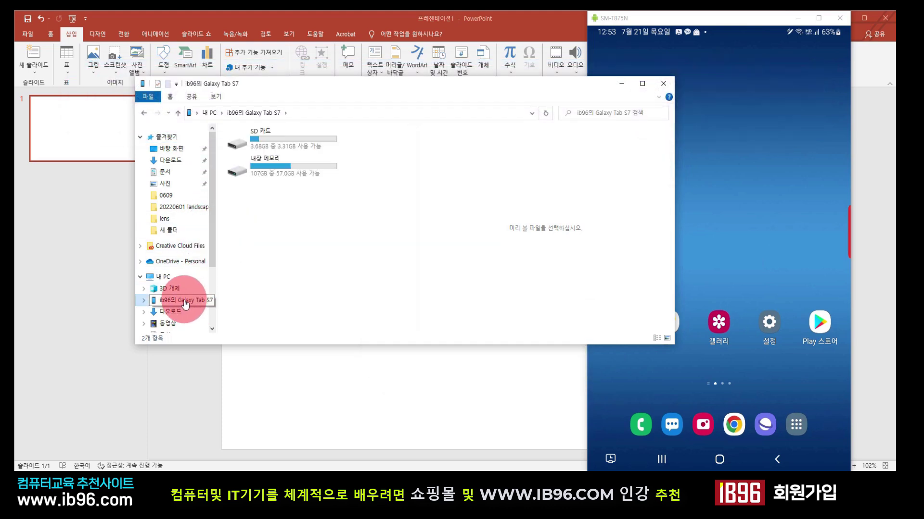
double_click(283, 171)
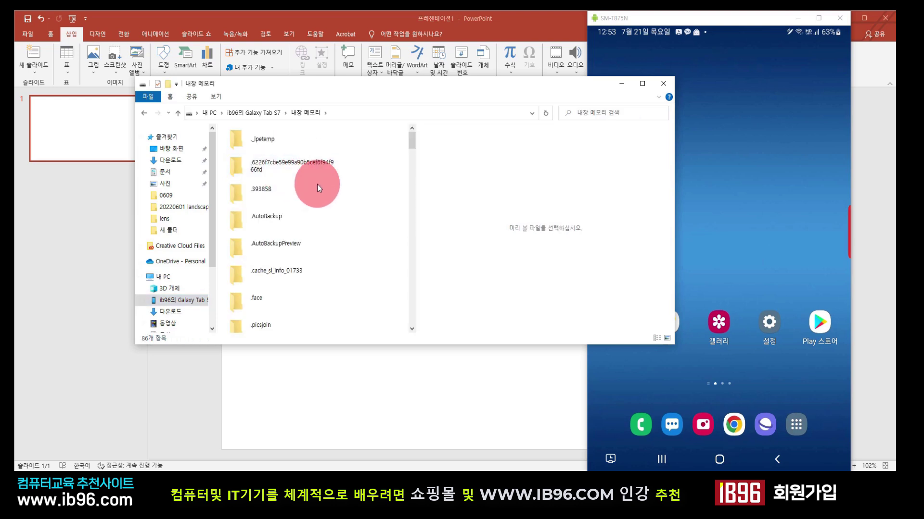
- Open the Camera folder inside the tablet's DCIM folder
scroll(318, 254, "down", 5)
scroll(318, 256, "down", 3)
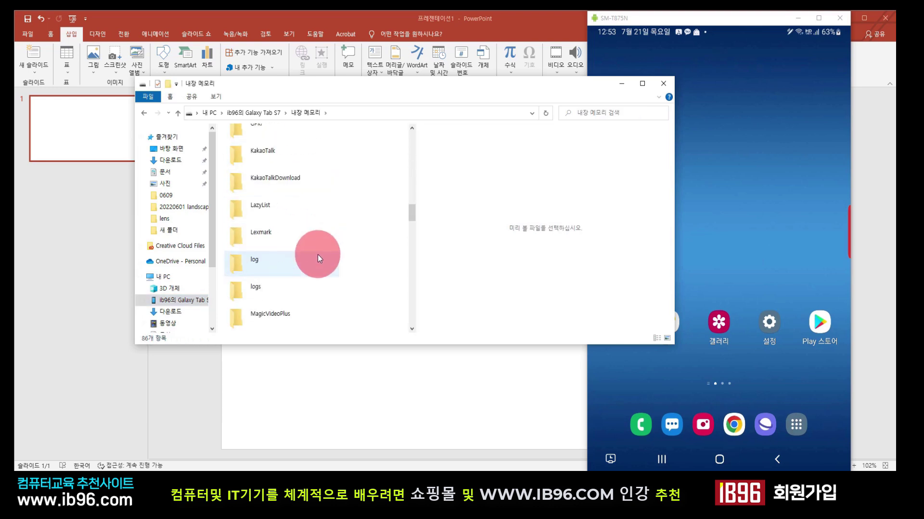
scroll(318, 255, "up", 1)
scroll(317, 255, "up", 2)
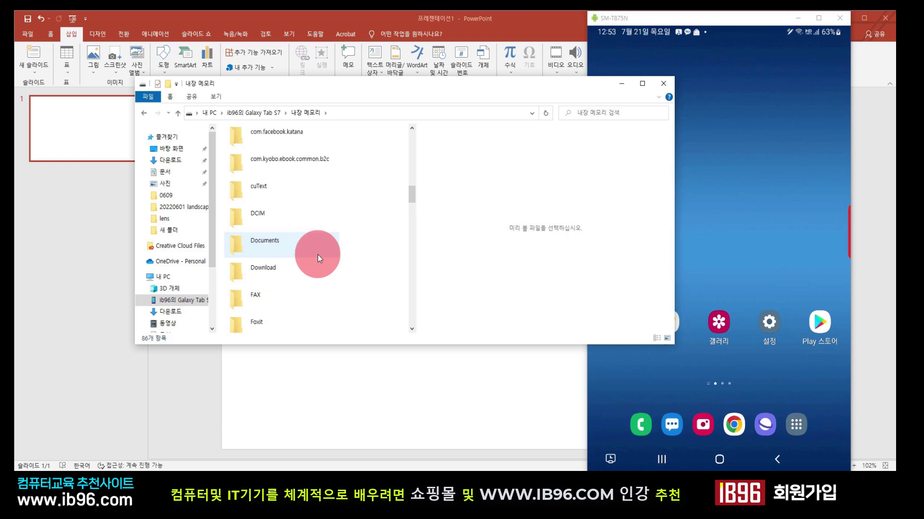
double_click(266, 217)
scroll(306, 240, "down", 2)
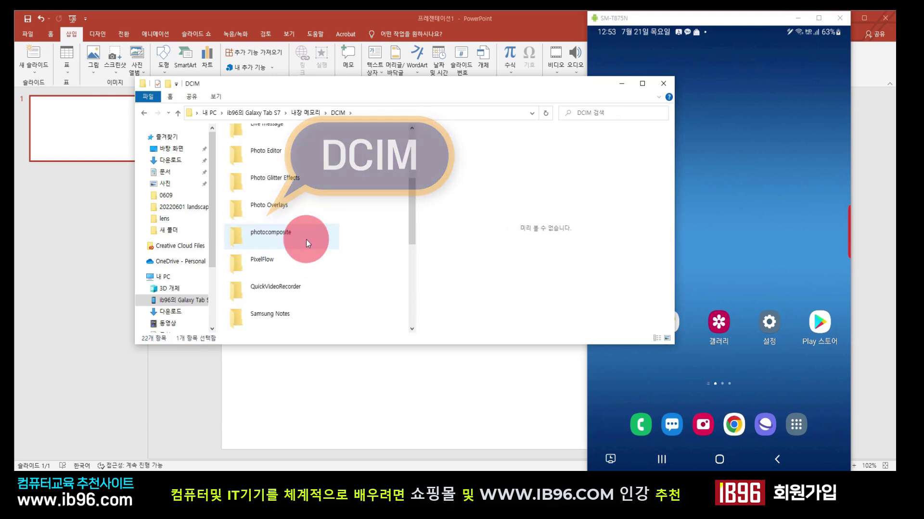
scroll(305, 239, "up", 2)
double_click(293, 197)
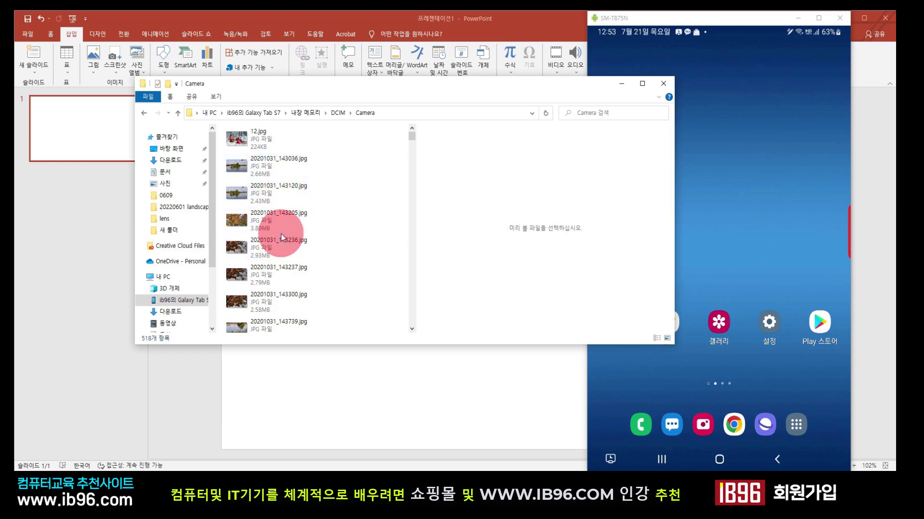
- Find 20220721_124819.jpg in the Camera folder by searching for 20220721, and move its desktop copy into the powerpoint source folder
scroll(281, 252, "down", 5)
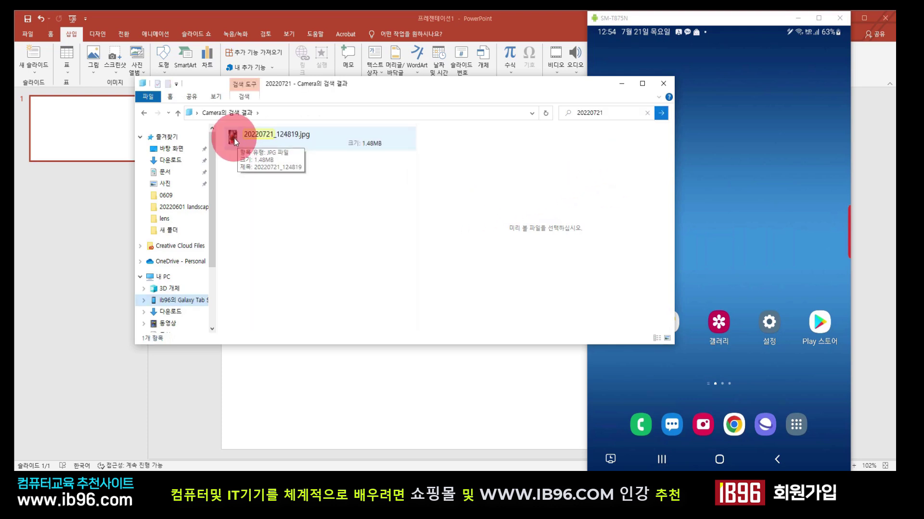
left_click(233, 139)
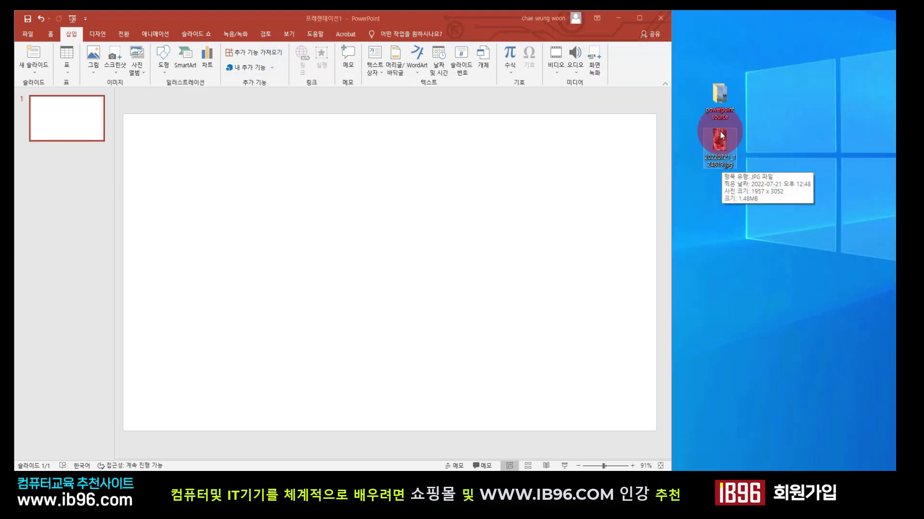
left_click_drag(718, 139, 722, 112)
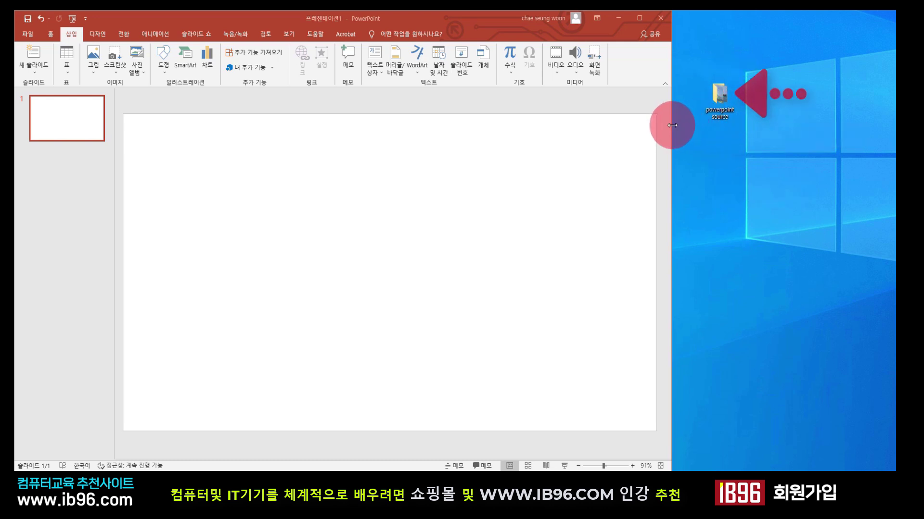
- Widen the PowerPoint window across the screen and undo the last change in the presentation
left_click_drag(672, 124, 886, 168)
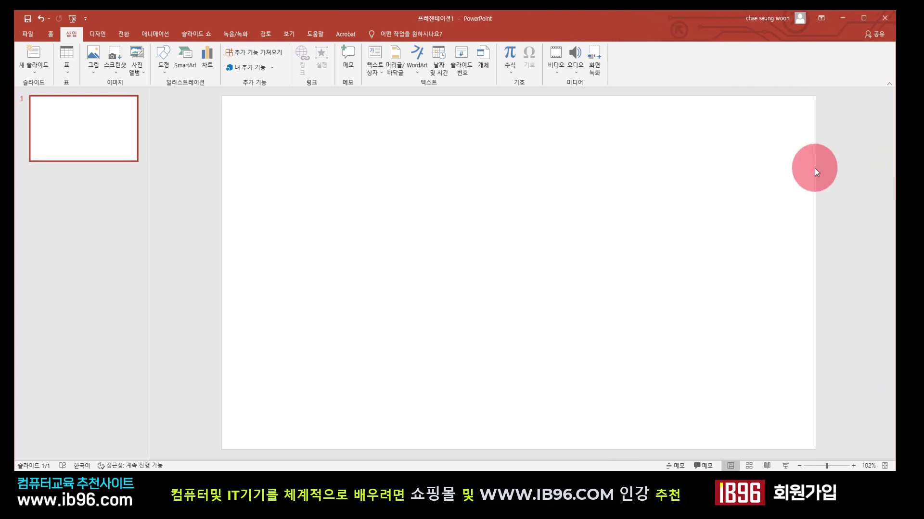
key("ctrl+z")
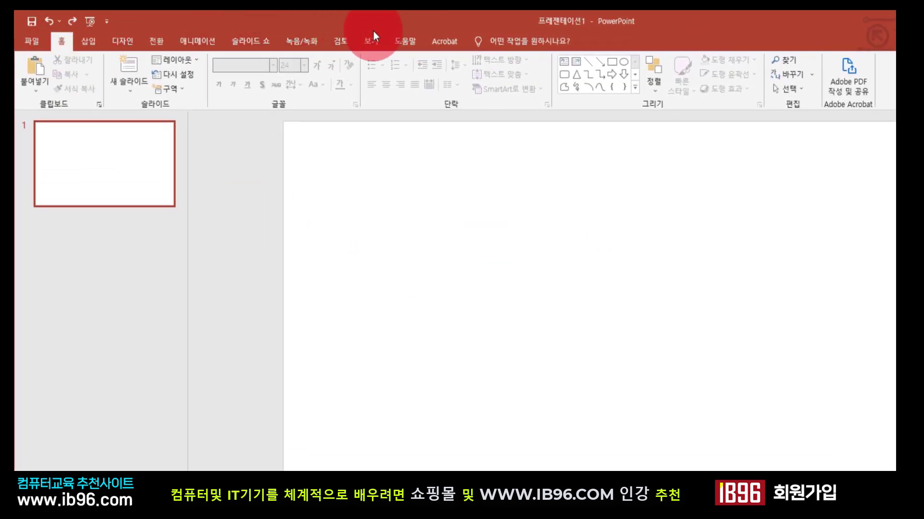
- Try inserting the single picture 20220602_152517.jpg from the powerpoint source folder onto the blank slide
left_click(92, 42)
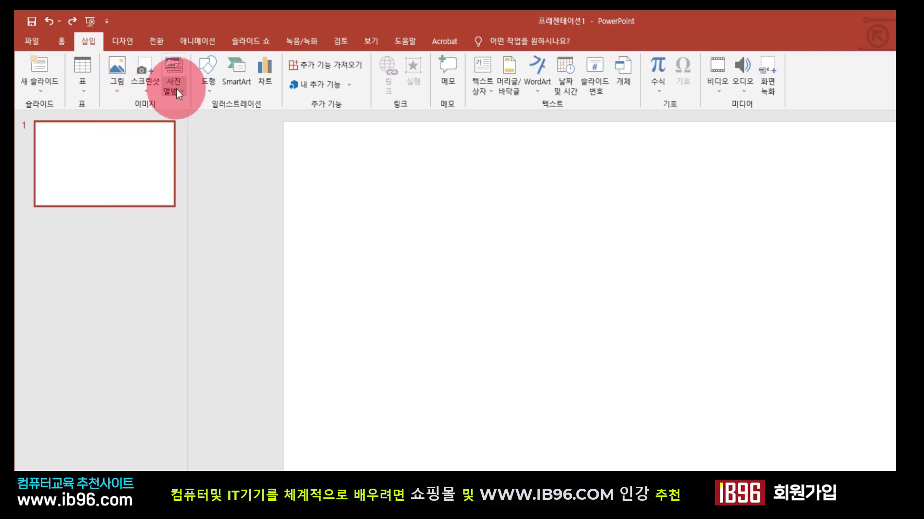
left_click(117, 90)
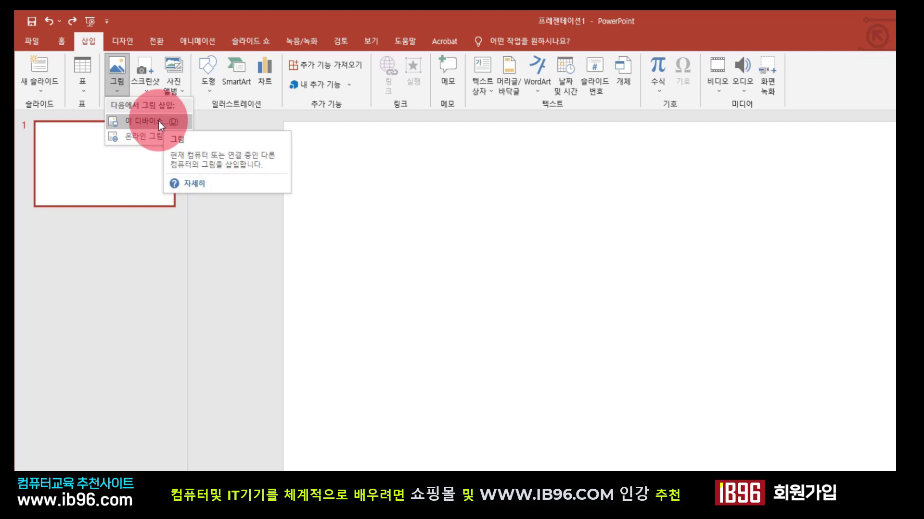
left_click(130, 119)
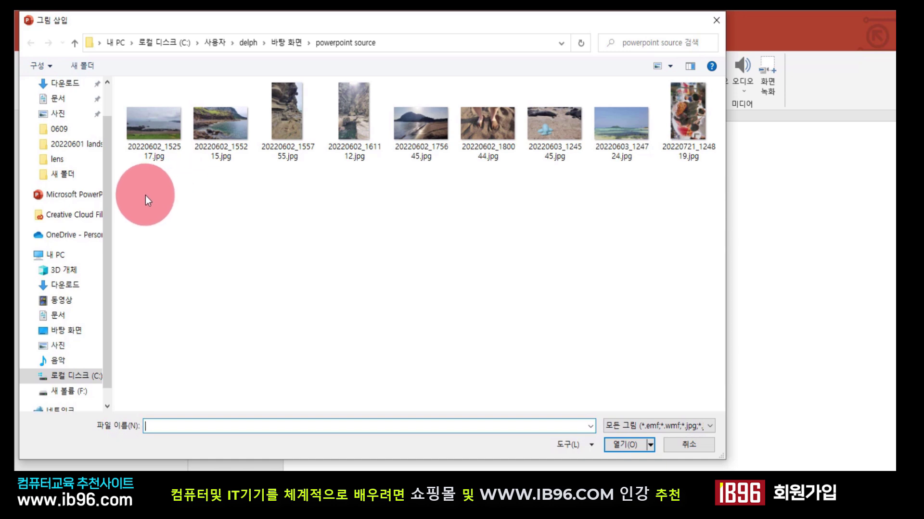
left_click(154, 122)
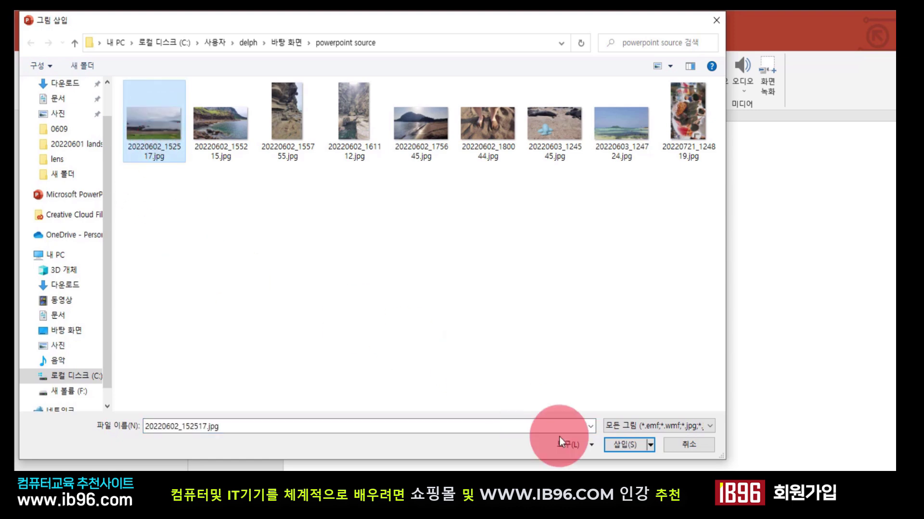
left_click(623, 446)
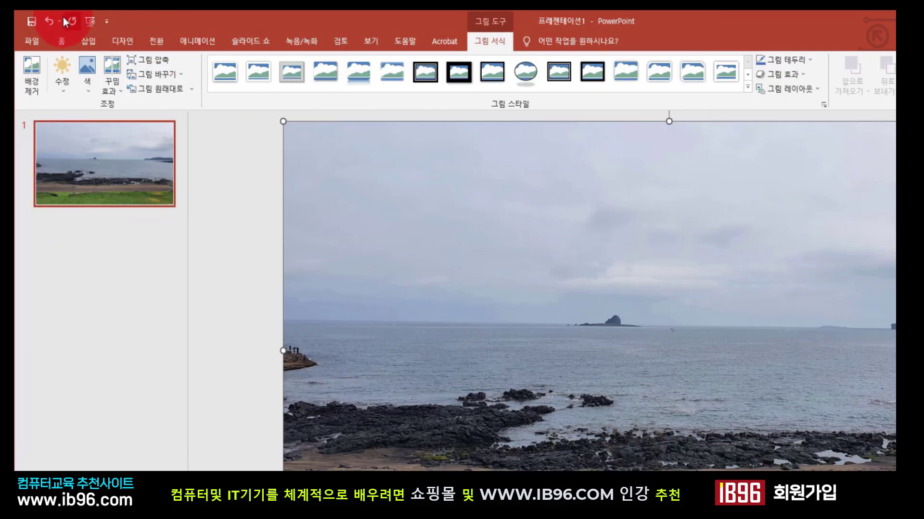
left_click(48, 20)
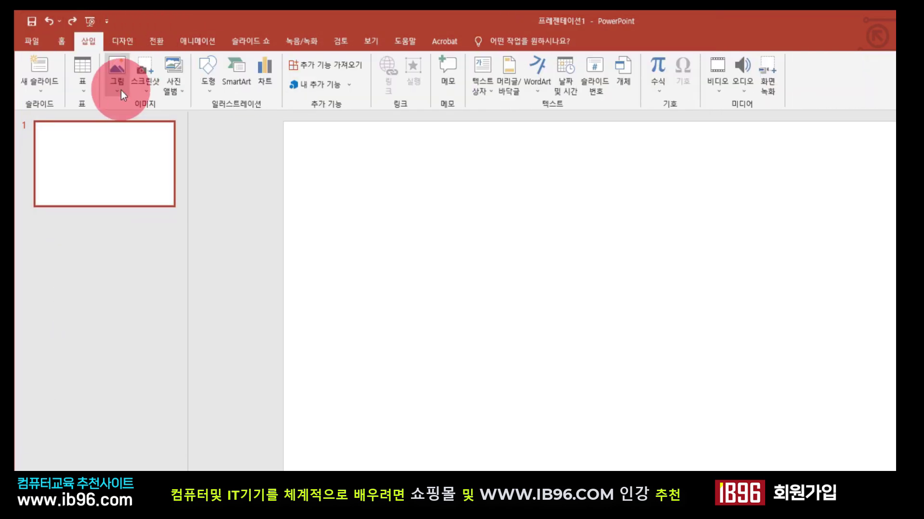
- Try inserting all nine pictures from the powerpoint source folder onto the one blank slide at once
left_click(121, 90)
left_click(141, 122)
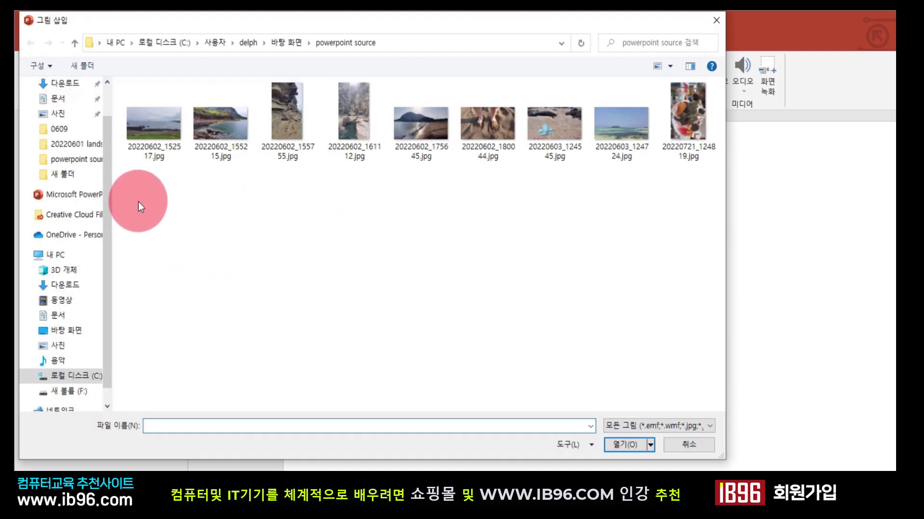
left_click_drag(138, 201, 695, 114)
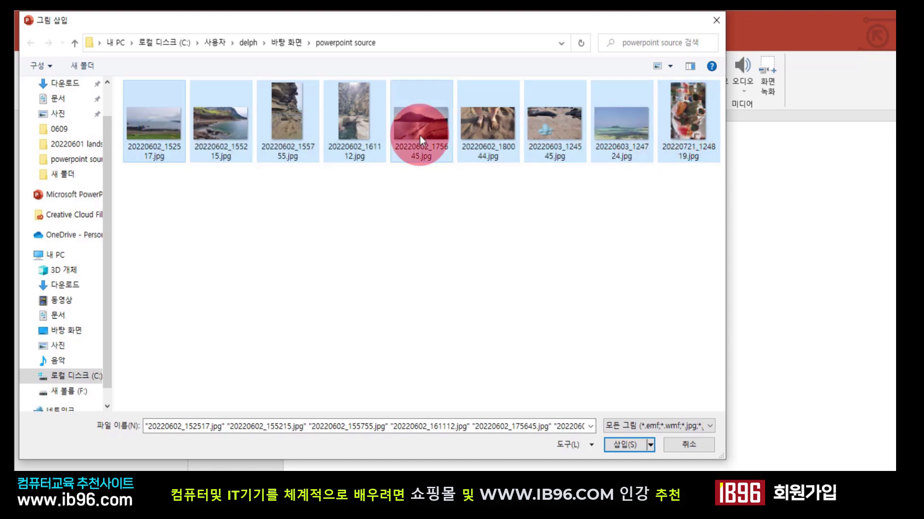
left_click(681, 126, "shift")
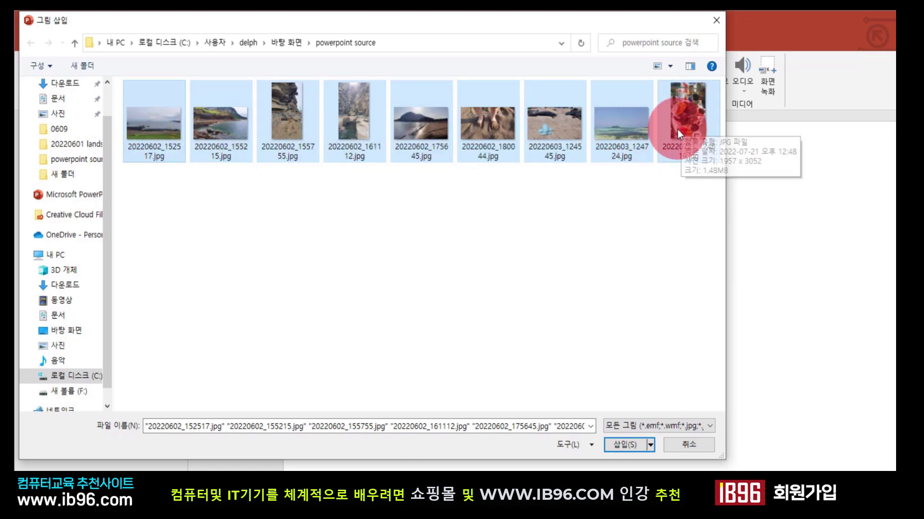
left_click(628, 447)
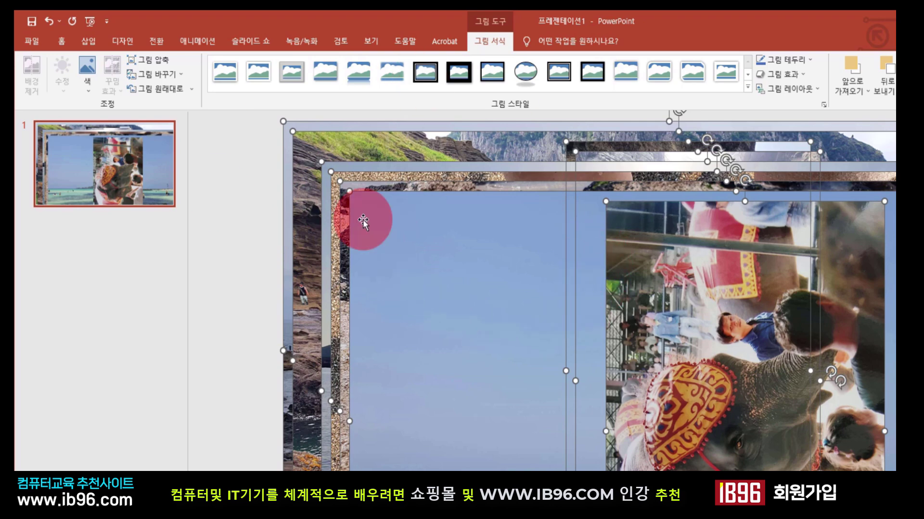
key("ctrl+z")
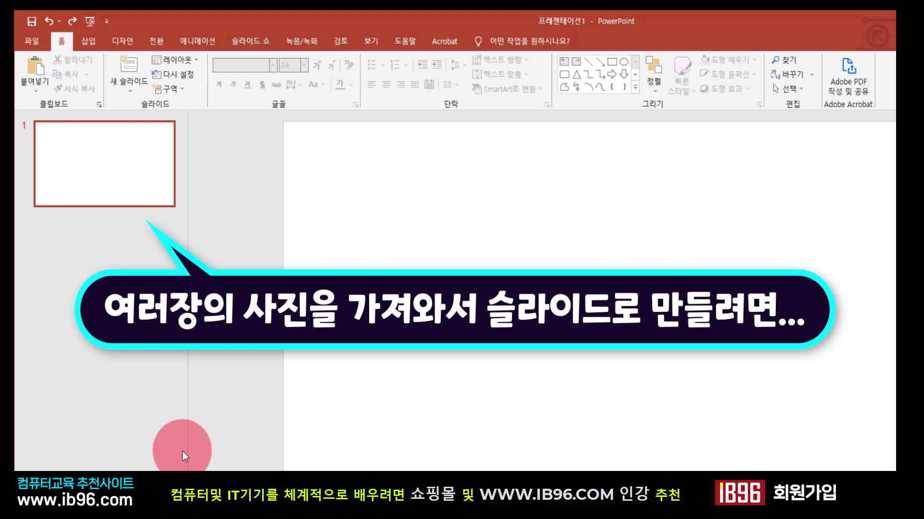
- Start a new photo album and add all nine pictures from the powerpoint source folder to it
left_click(87, 40)
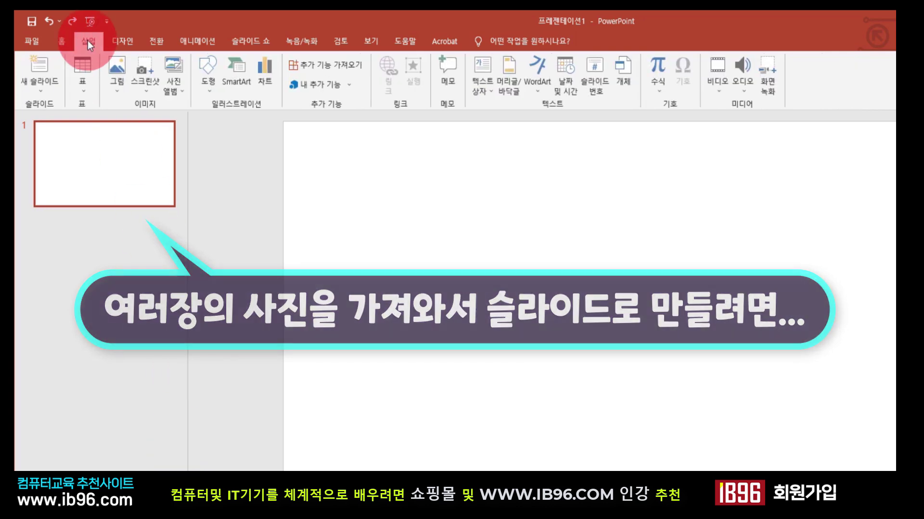
left_click(181, 93)
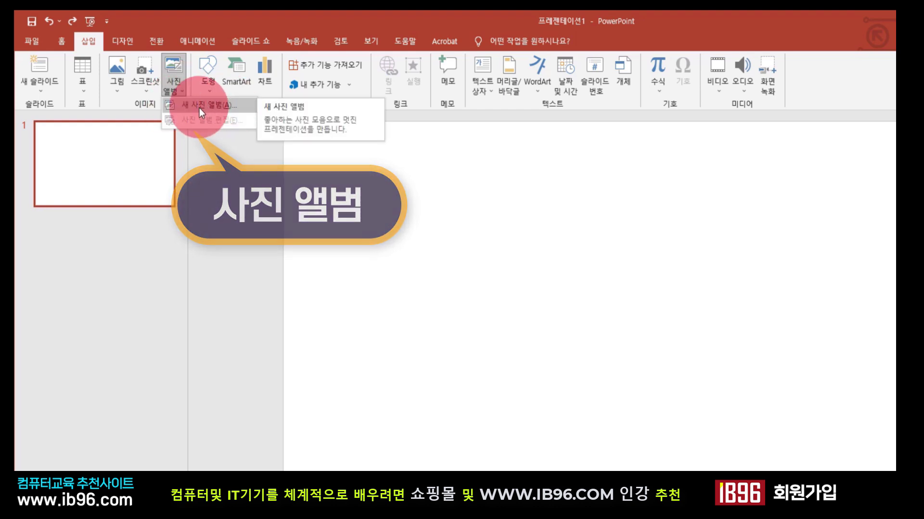
left_click(224, 107)
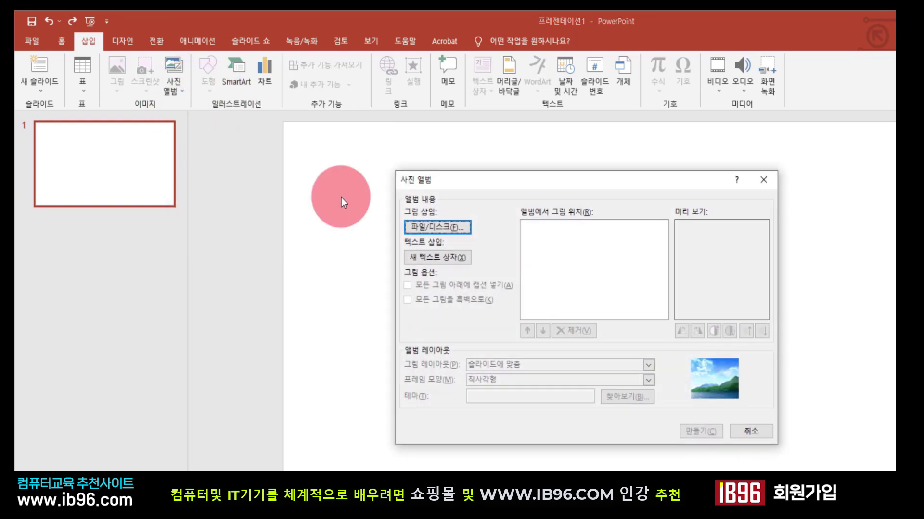
left_click(441, 233)
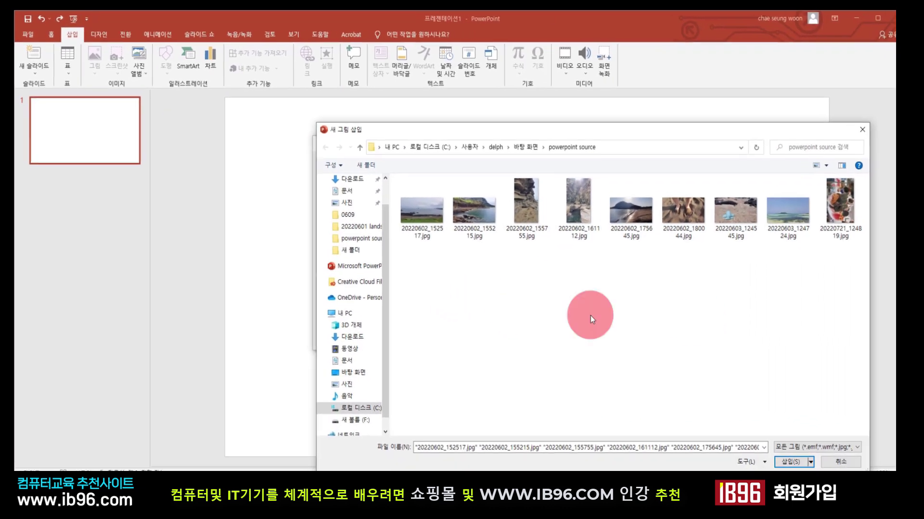
left_click_drag(842, 288, 358, 255)
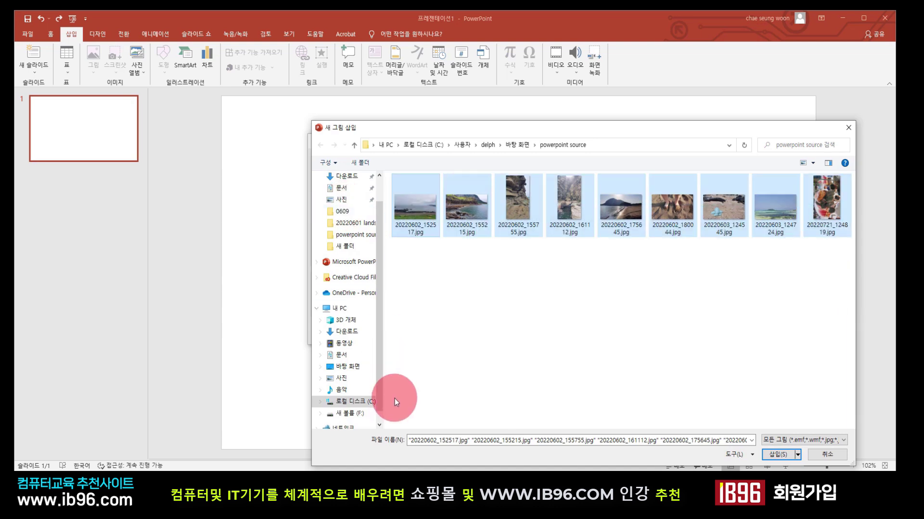
left_click(777, 456)
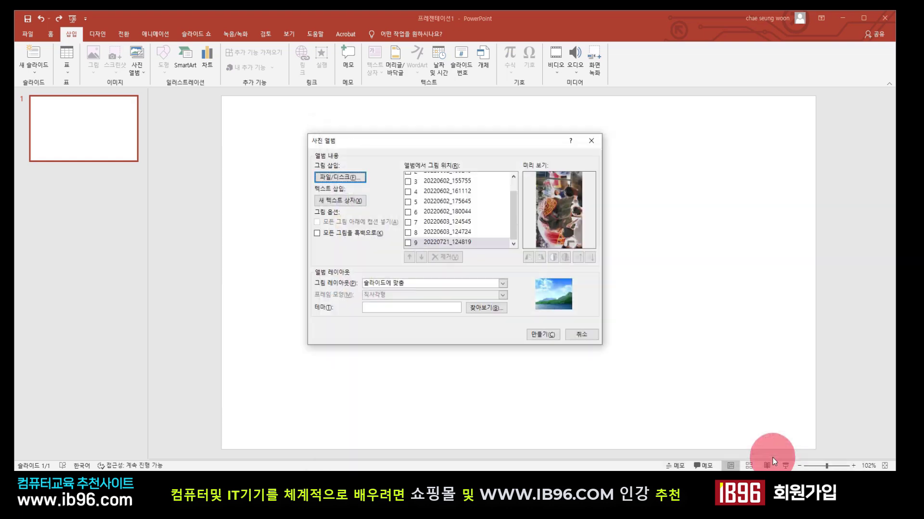
- Review the order of the album's pictures and create the album with the fit-to-slide picture layout
scroll(435, 183, "up", 1)
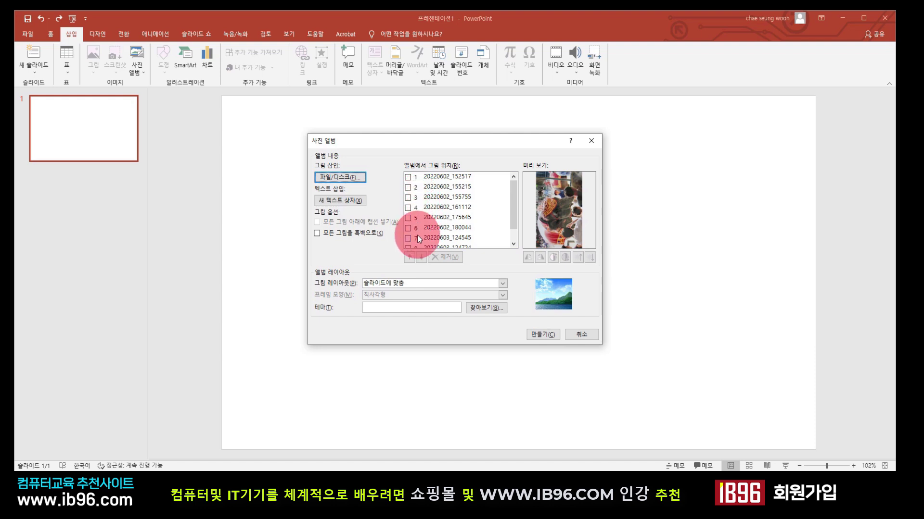
scroll(417, 240, "down", 1)
scroll(417, 238, "up", 1)
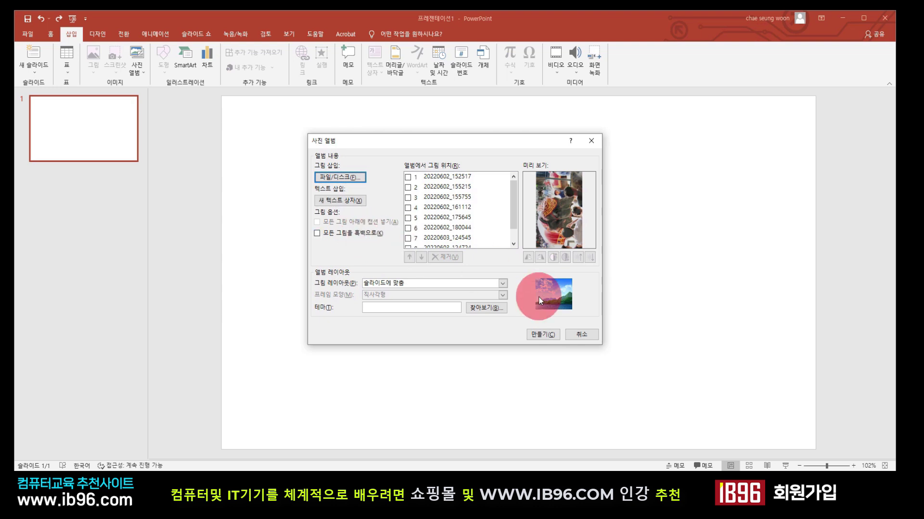
left_click(541, 335)
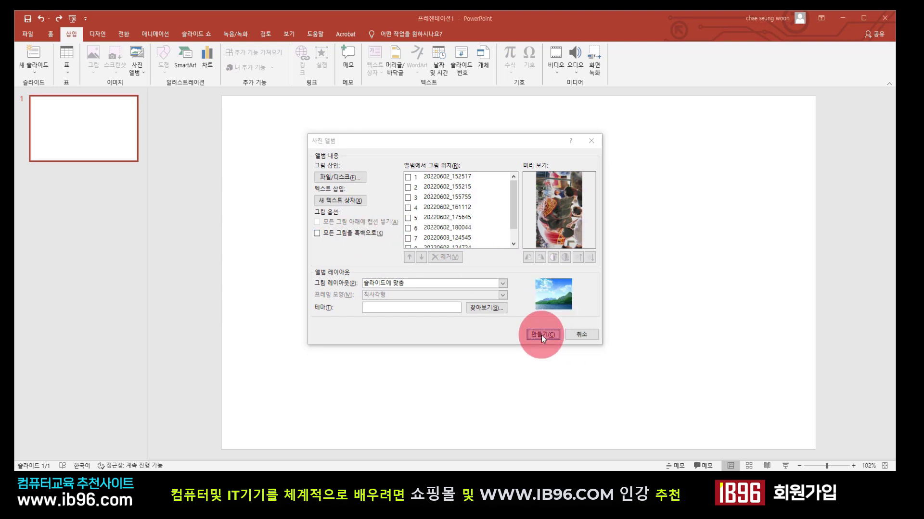
- Look through the slides of the new photo album and view slide 3
scroll(114, 188, "down", 5)
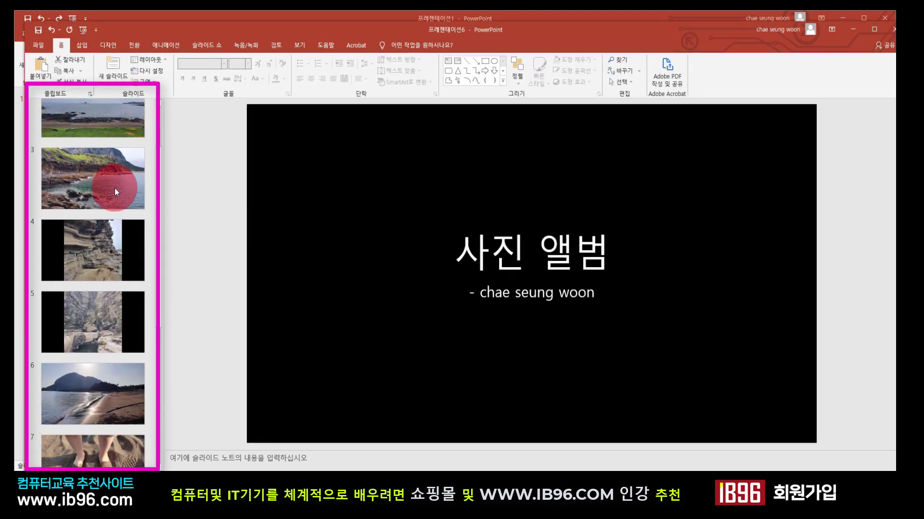
scroll(115, 189, "up", 5)
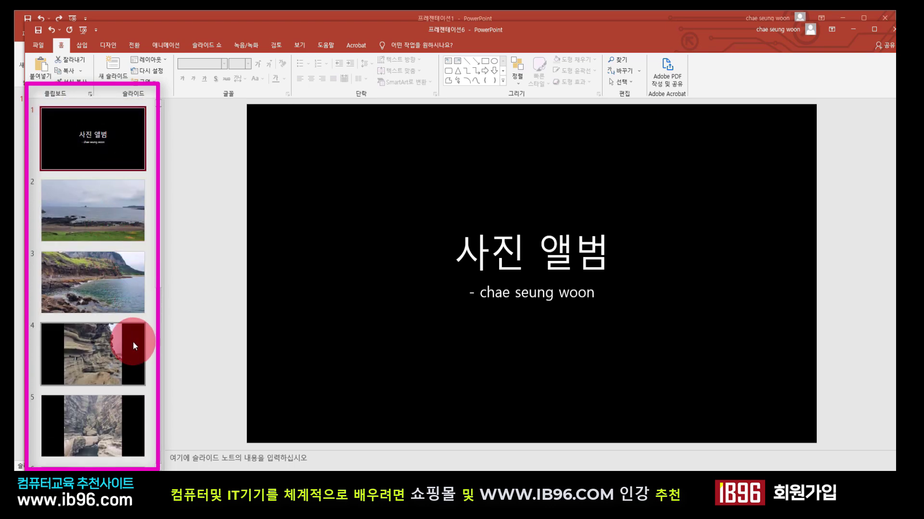
left_click(101, 276)
scroll(100, 276, "down", 2)
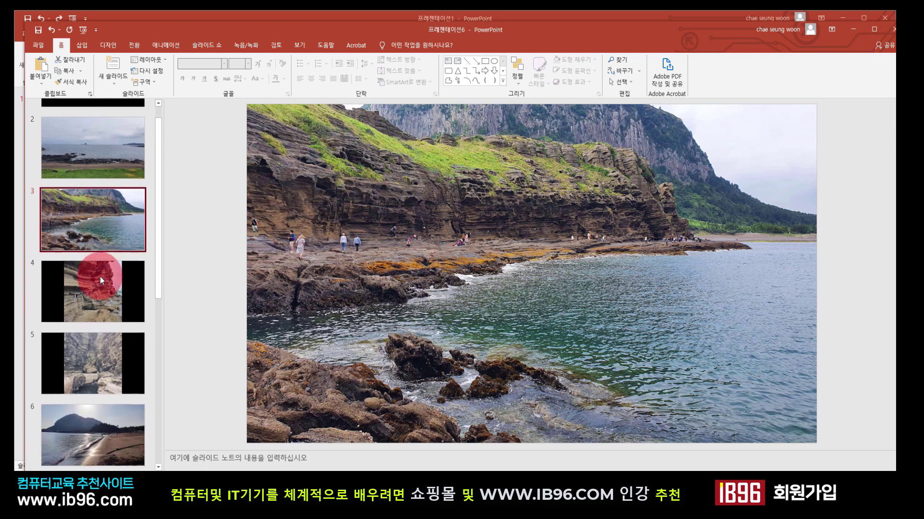
- Enlarge the portrait cliff picture on slide 4 proportionally from its corners until it covers the full slide width
left_click(100, 276)
scroll(616, 260, "up", 1)
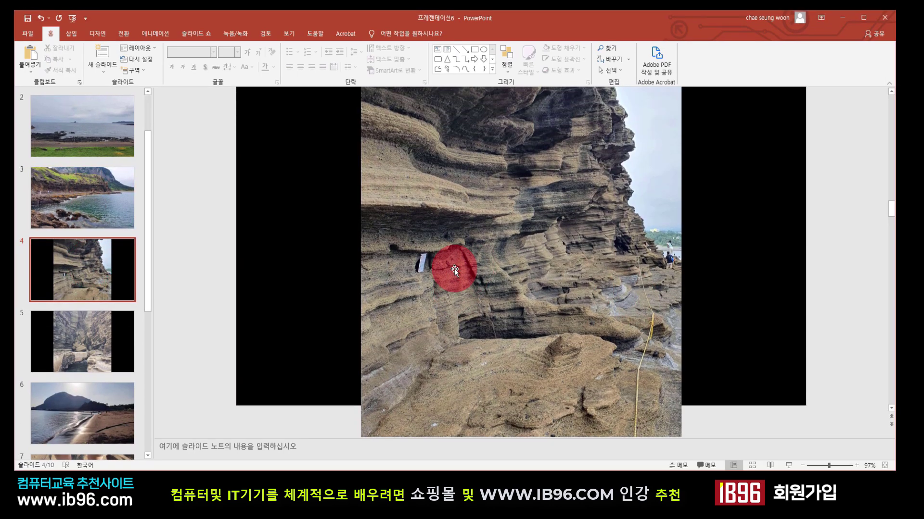
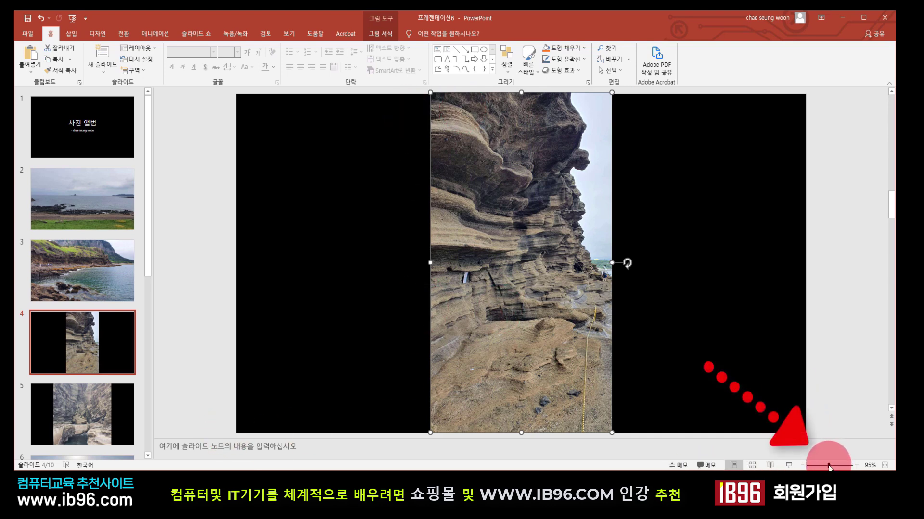
left_click_drag(828, 466, 816, 467)
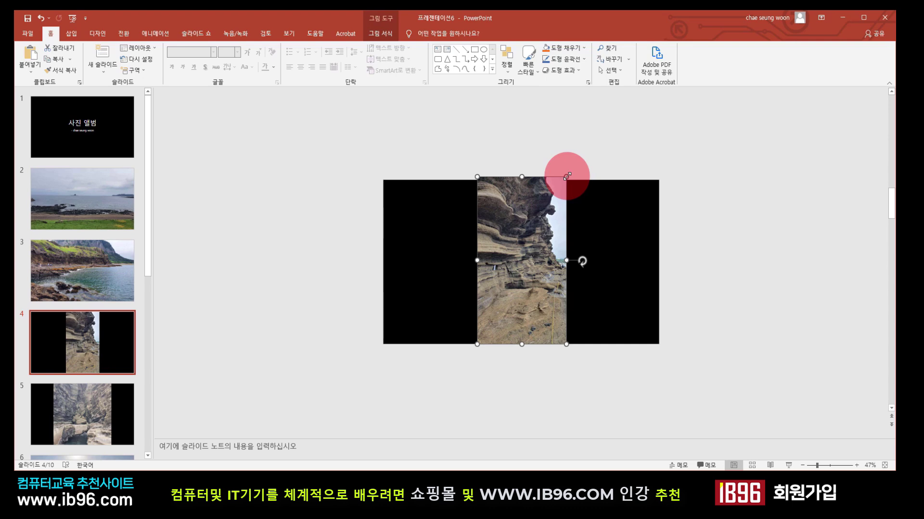
left_click_drag(567, 177, 657, 149)
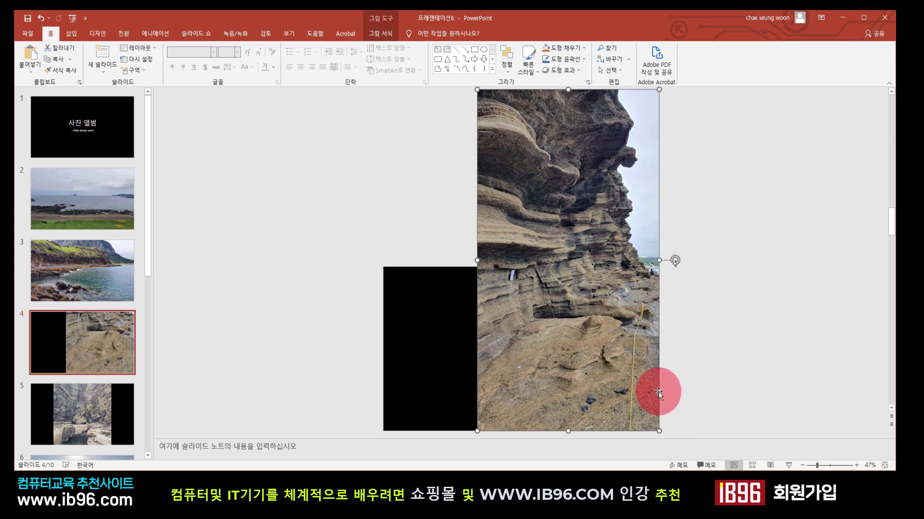
scroll(656, 388, "down", 1)
scroll(625, 375, "up", 1)
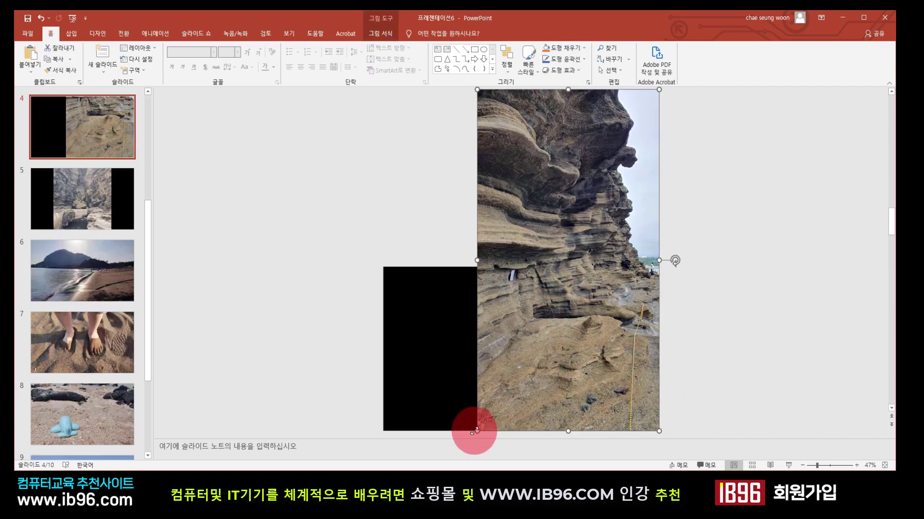
left_click_drag(477, 431, 383, 474)
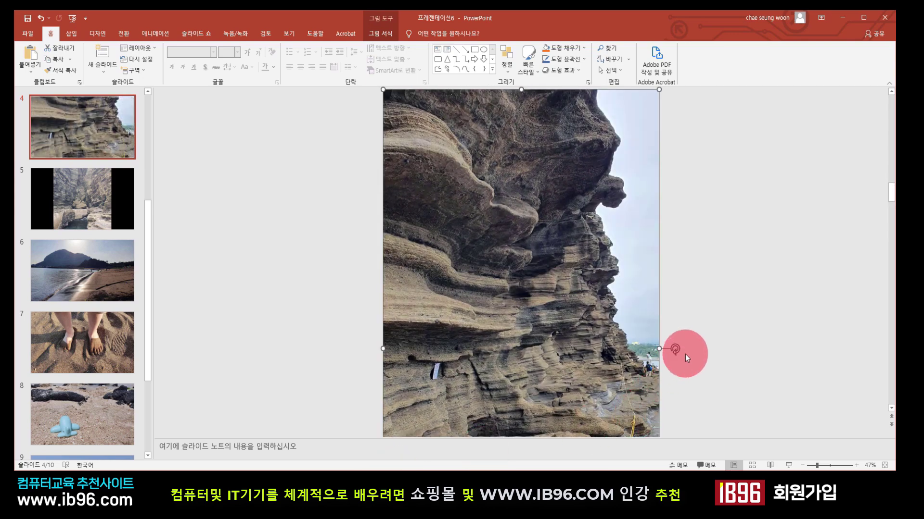
scroll(690, 349, "down", 5)
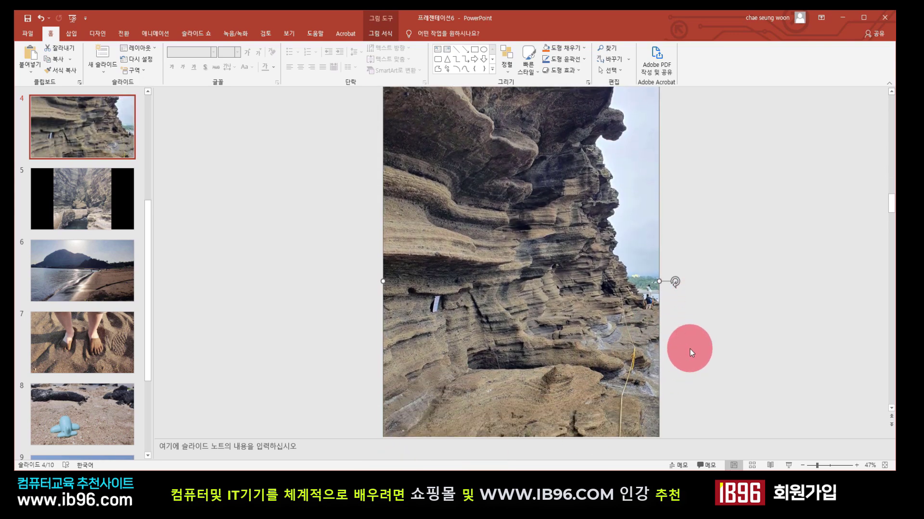
scroll(703, 347, "down", 2)
left_click(746, 348)
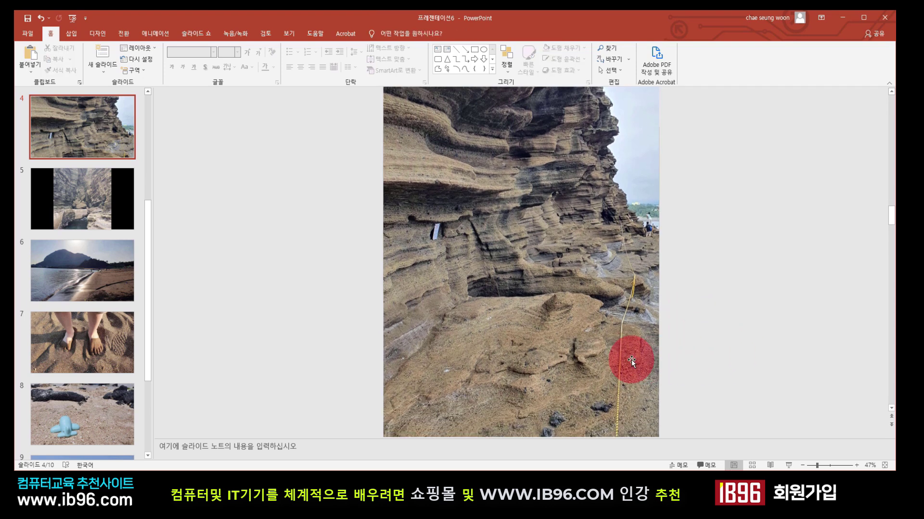
mouse_move(385, 155)
left_mouse_down()
mouse_move(639, 288)
mouse_move(670, 179)
mouse_move(567, 151)
mouse_move(393, 165)
left_mouse_up()
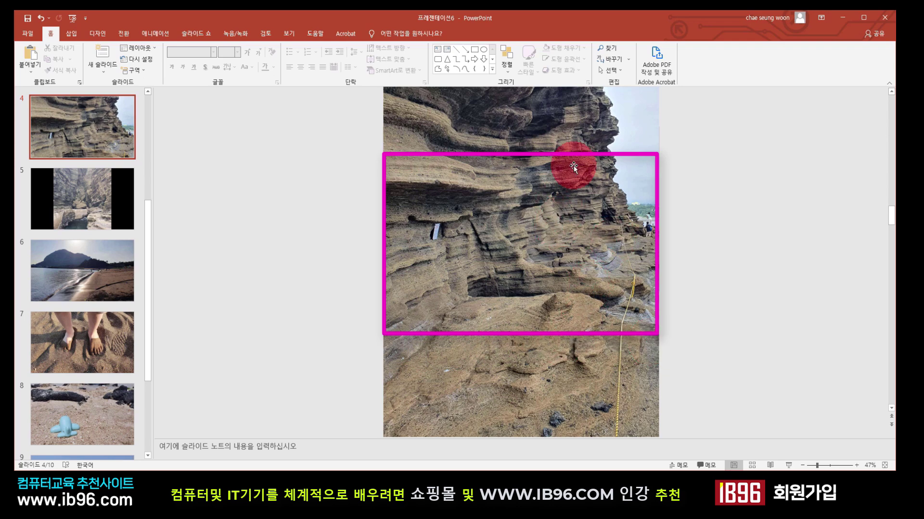
key("Escape")
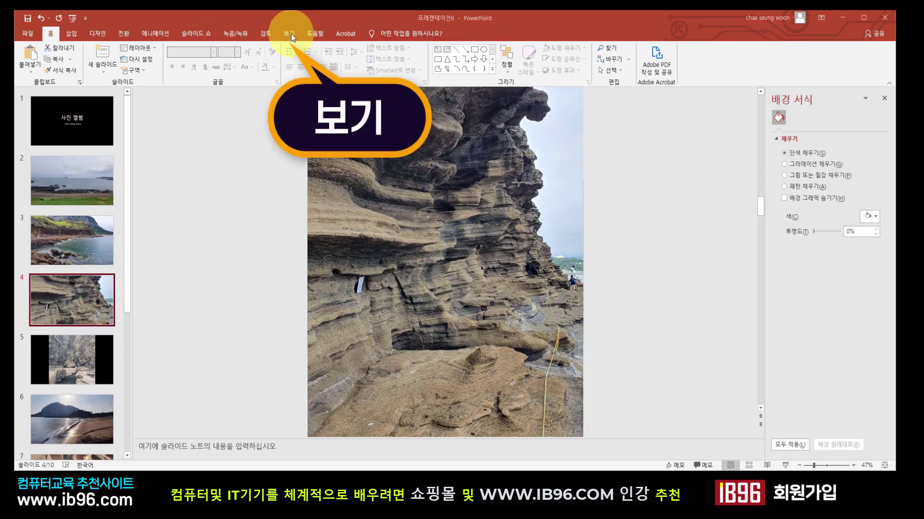
- Show the gridlines on the slides
left_click(290, 33)
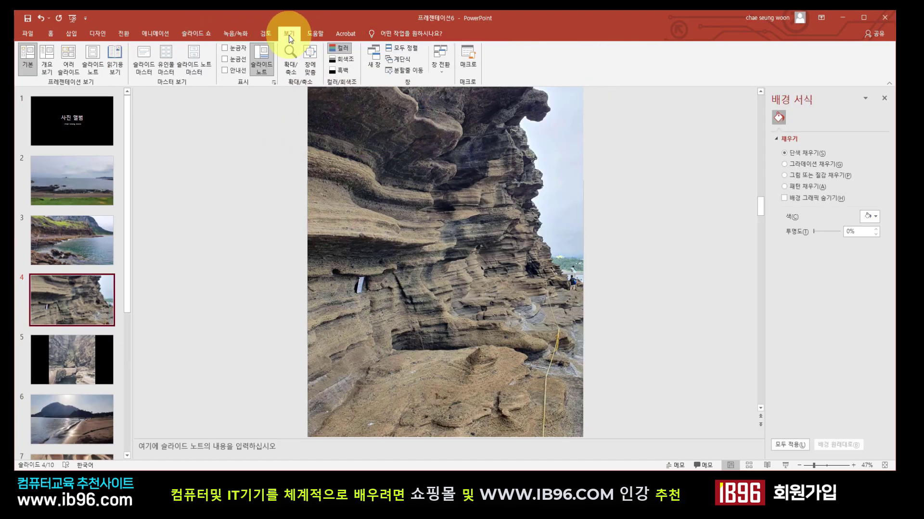
left_click(241, 59)
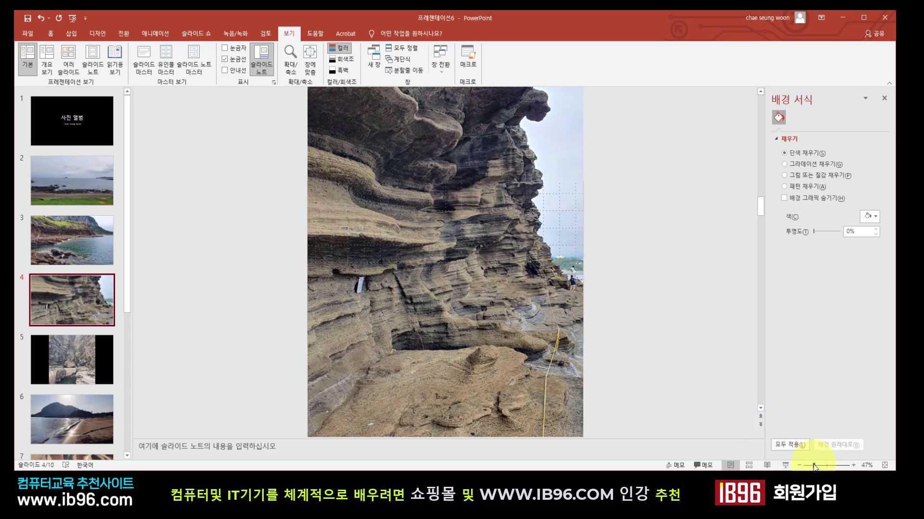
left_click_drag(814, 466, 823, 466)
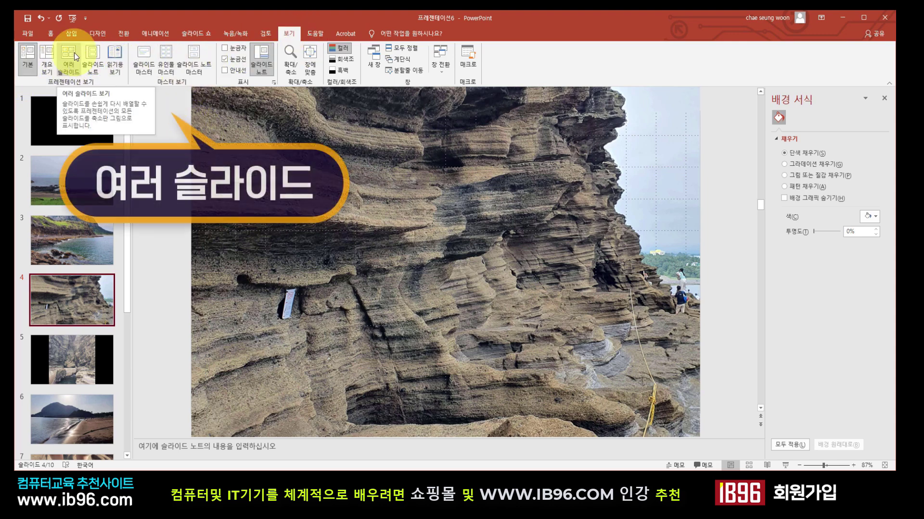
- Open slide 10 from the slide sorter view and rotate its sideways elephant picture 90 degrees clockwise
left_click(70, 65)
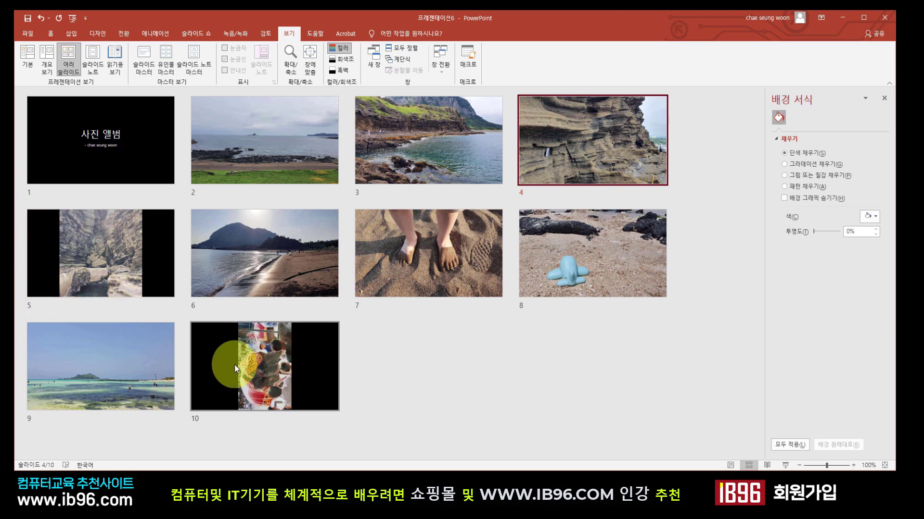
left_click(274, 364)
double_click(274, 365)
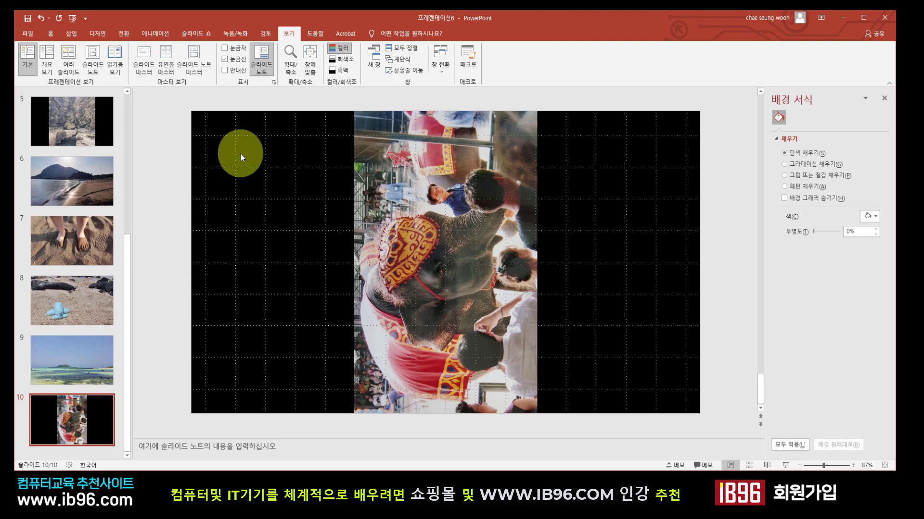
left_click(371, 190)
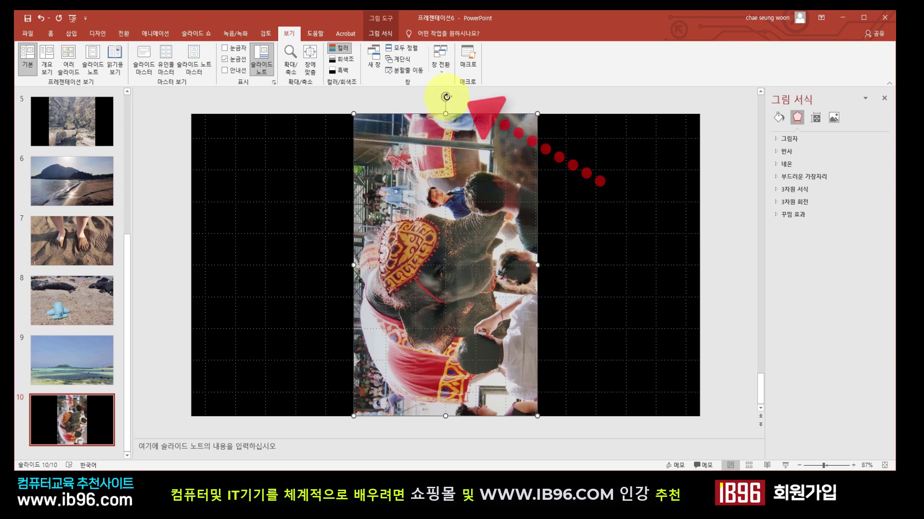
left_click_drag(446, 97, 544, 262)
- Enlarge the elephant picture from its corners to span the full width of slide 10 and shift it slightly downward
left_click_drag(589, 165, 669, 140)
left_click_drag(304, 360, 223, 413)
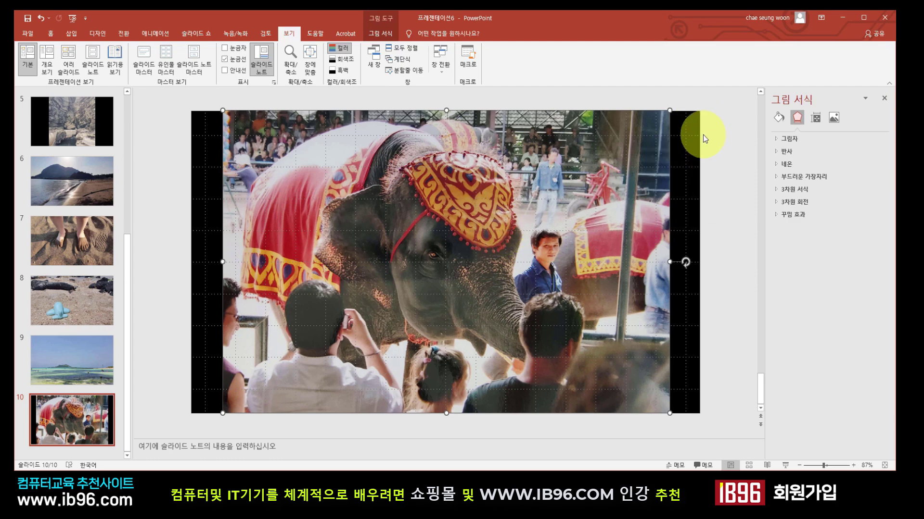
left_click_drag(668, 111, 700, 96)
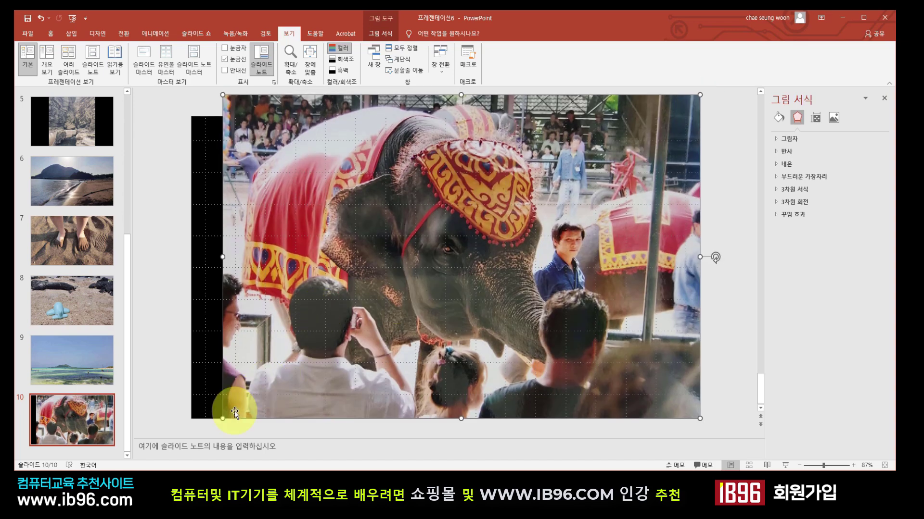
left_click_drag(217, 423, 191, 436)
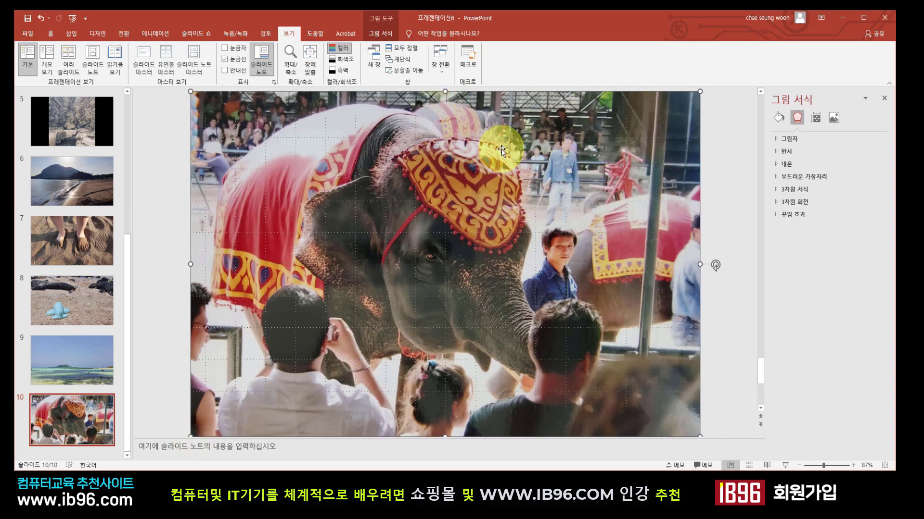
mouse_move(501, 155)
left_mouse_down()
mouse_move(495, 188)
mouse_move(499, 166)
left_mouse_up()
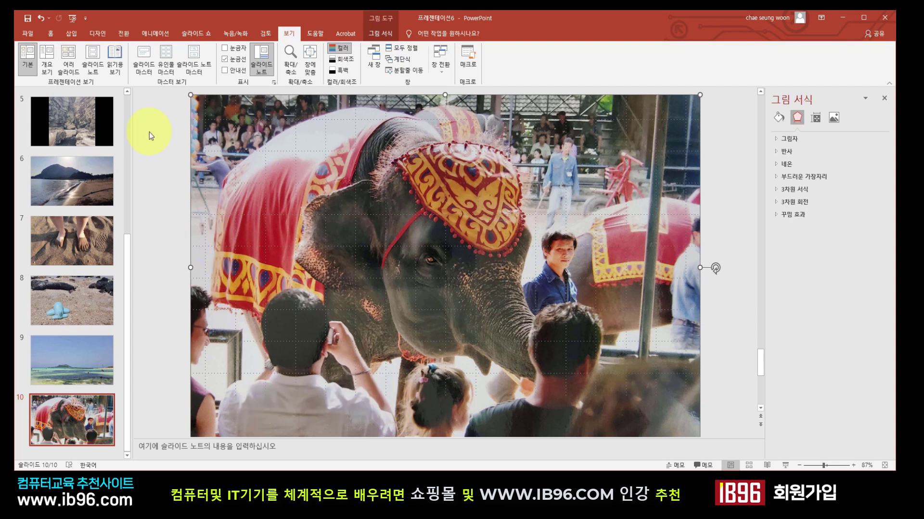
- Open slide 5 from the slide sorter view, enlarge its cliff picture to the full slide width and adjust its vertical position
left_click(74, 64)
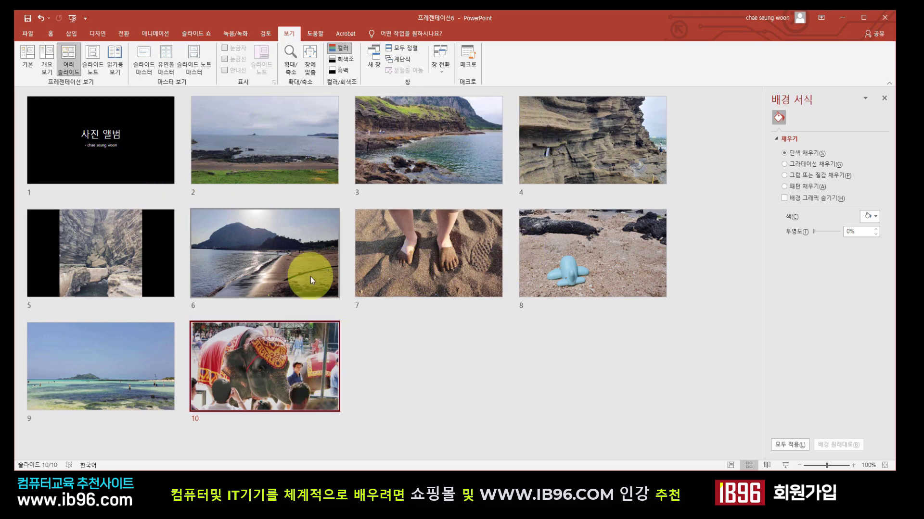
double_click(120, 247)
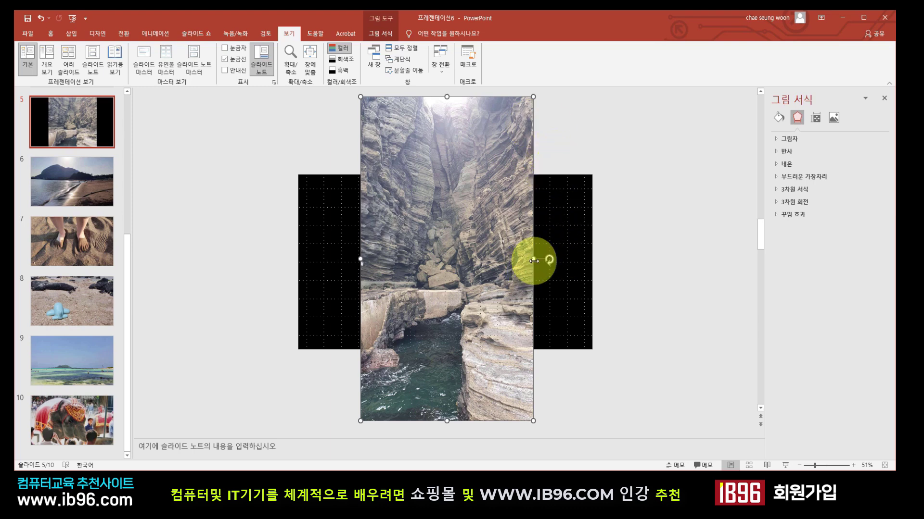
left_click_drag(533, 261, 298, 264)
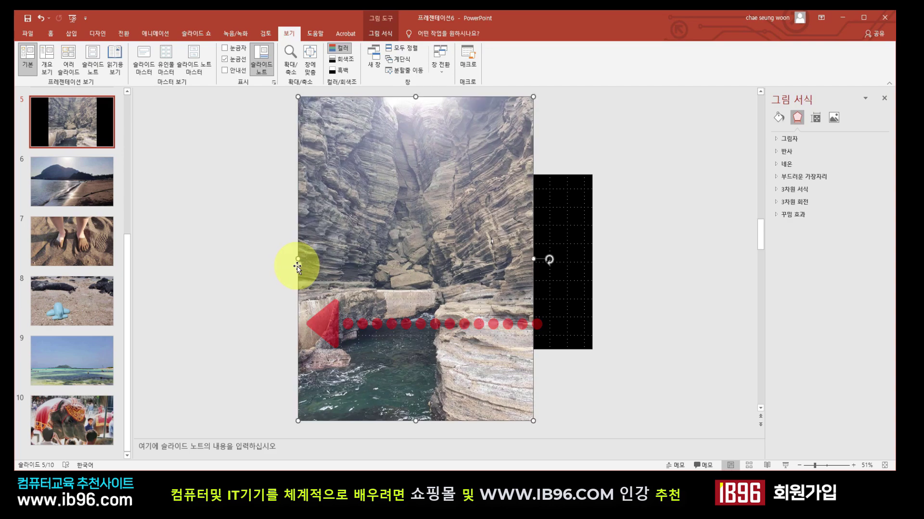
key("ctrl+z")
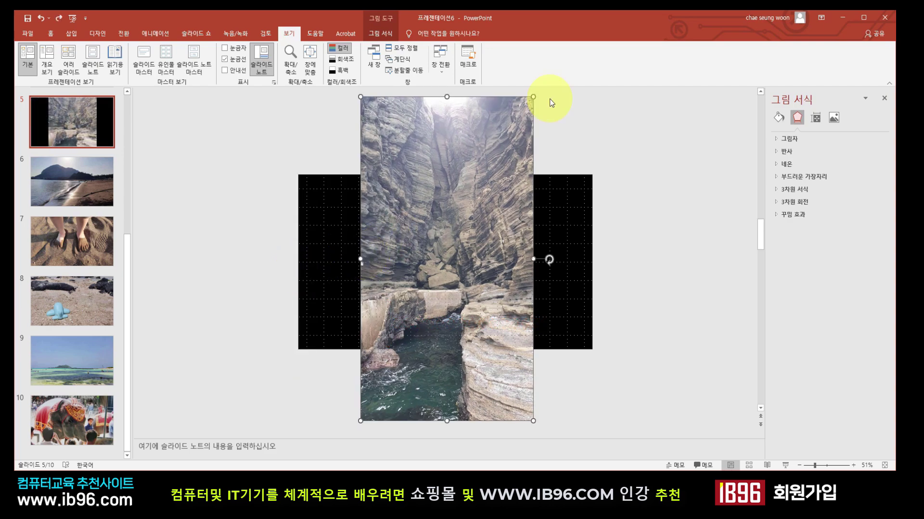
left_click_drag(534, 96, 591, 76)
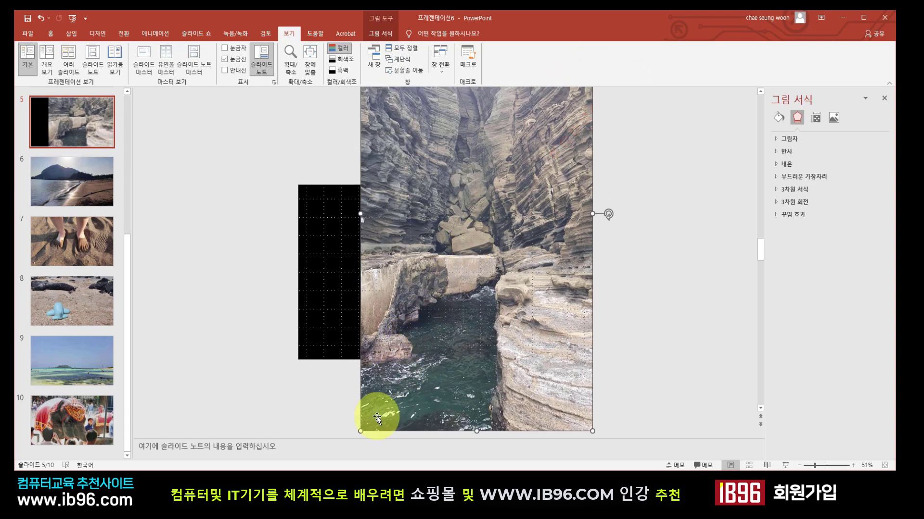
left_click_drag(361, 431, 298, 452)
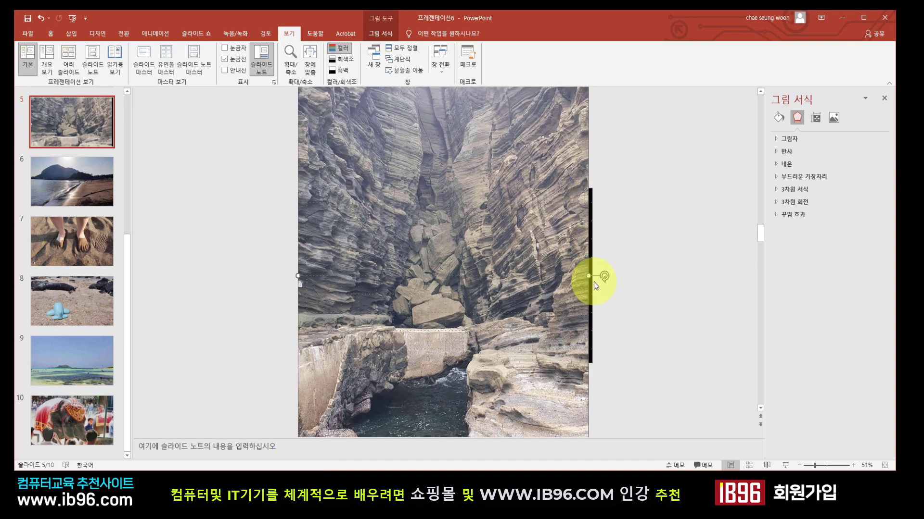
left_click_drag(589, 275, 592, 273)
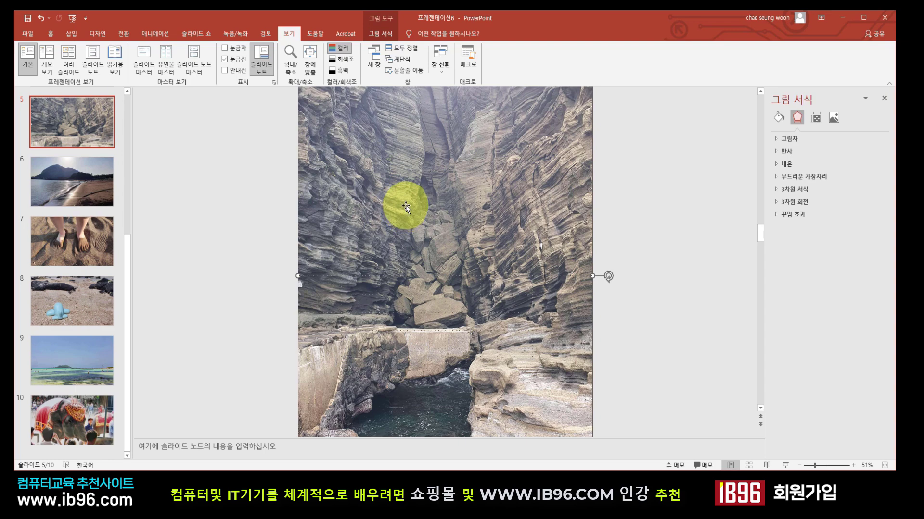
left_click_drag(404, 199, 543, 187)
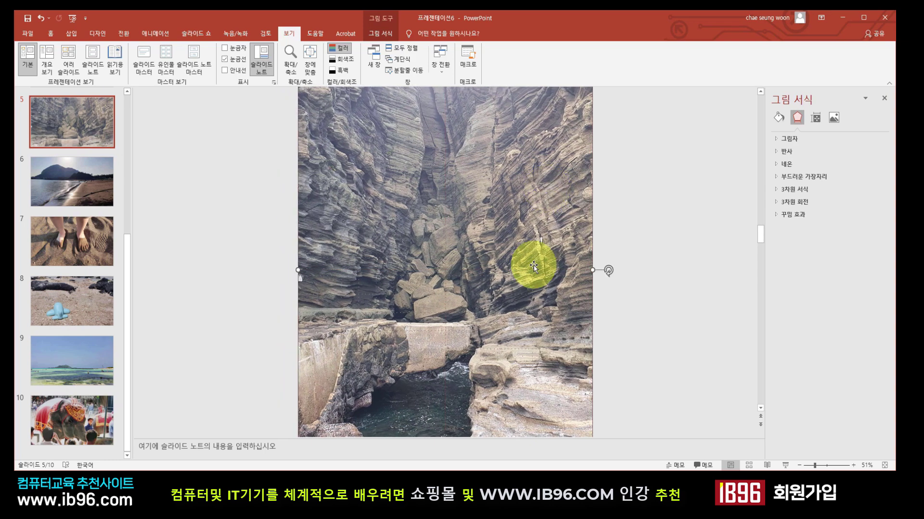
key("Escape")
left_click_drag(128, 153, 133, 323)
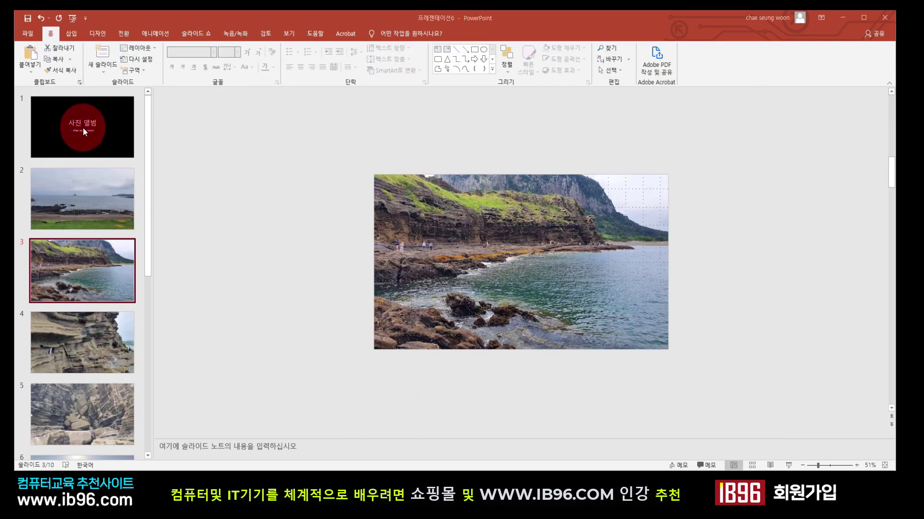
- Play the slide show from the beginning, advance to slide 2 and end the show
left_click(83, 301)
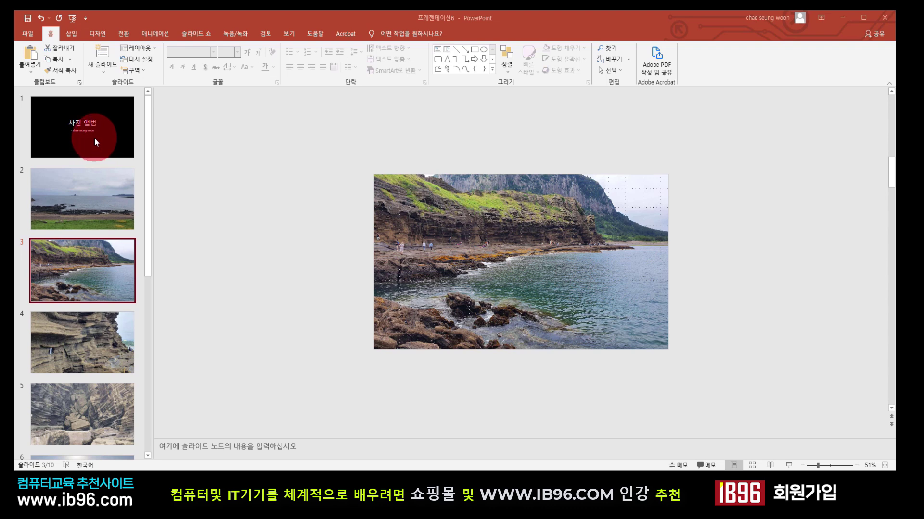
left_click(94, 252)
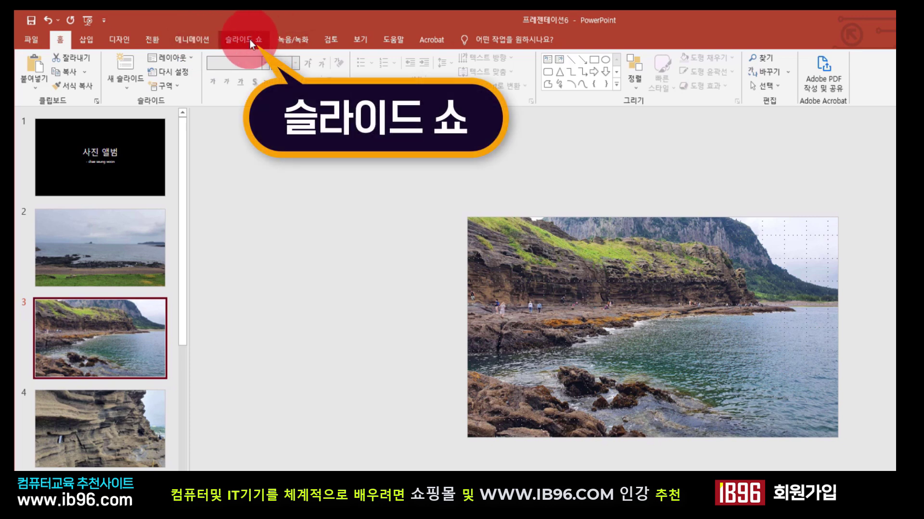
left_click(249, 40)
left_click(36, 83)
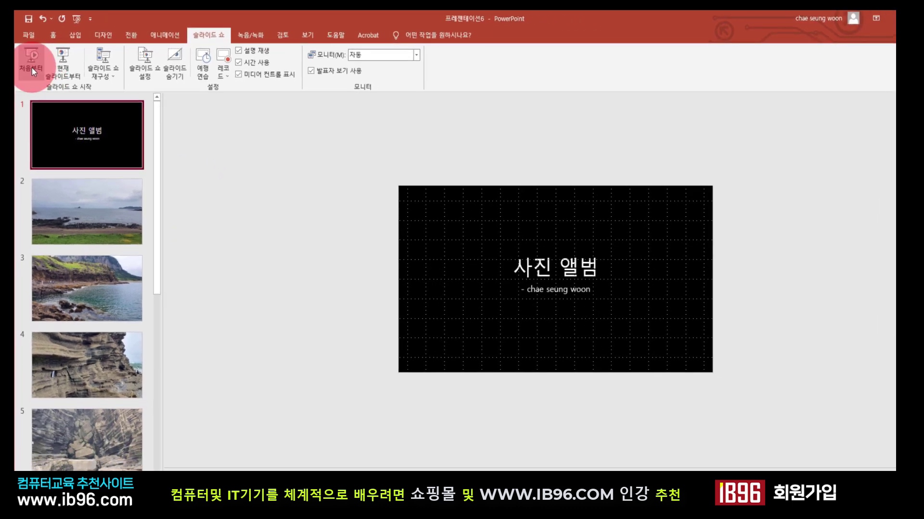
left_click(30, 65)
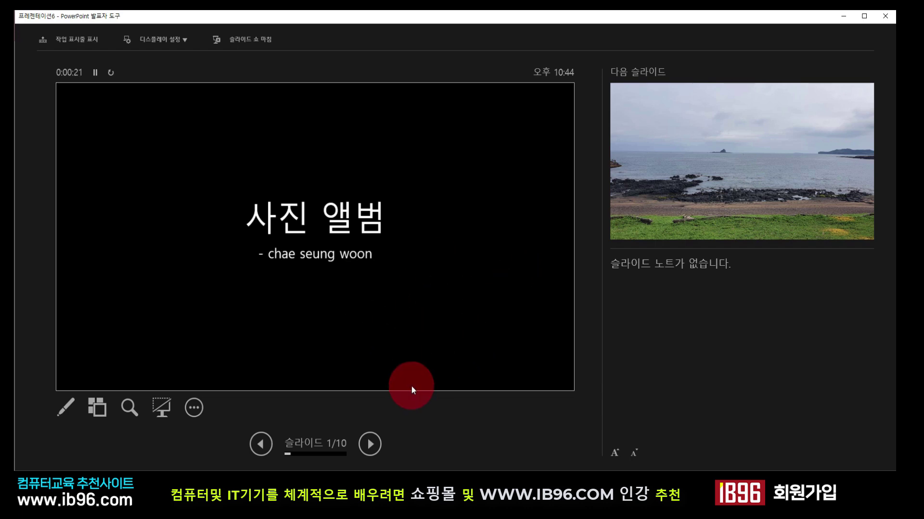
left_click(370, 445)
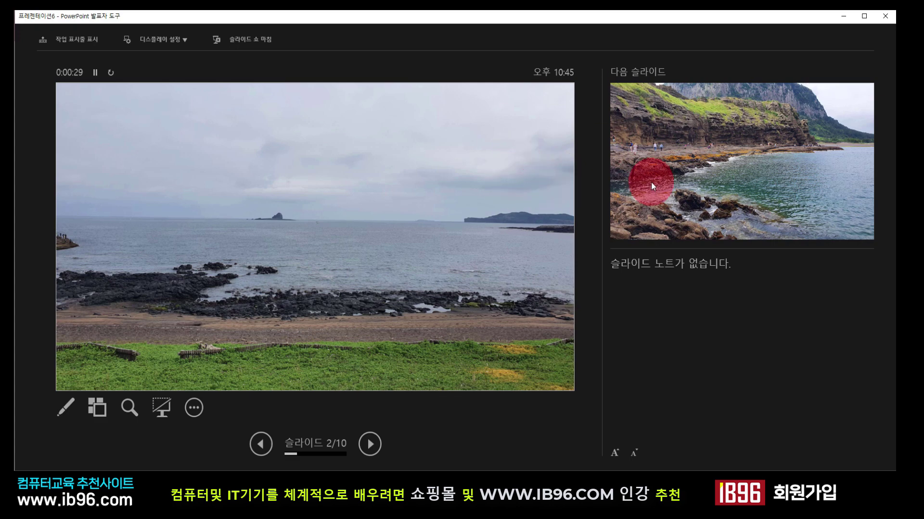
left_click(885, 16)
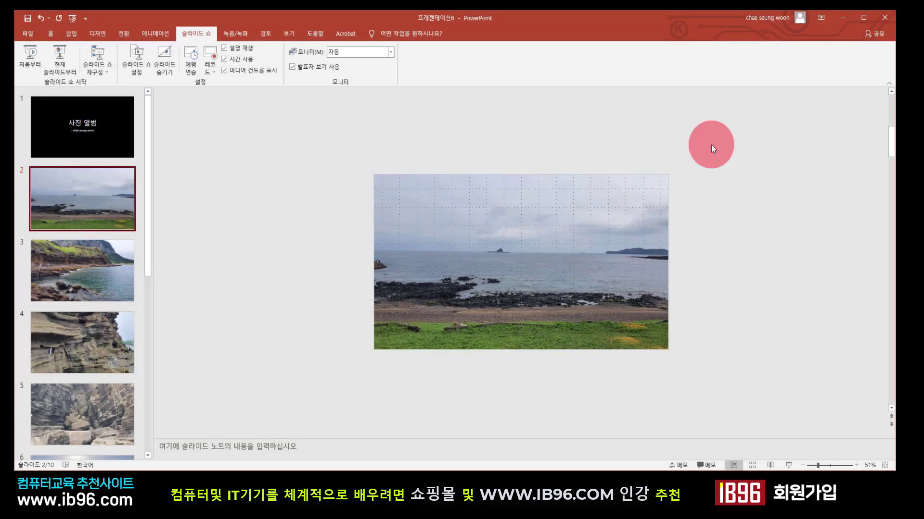
- Set slide 2 to advance automatically after 3 seconds instead of on a mouse click
left_click(125, 36)
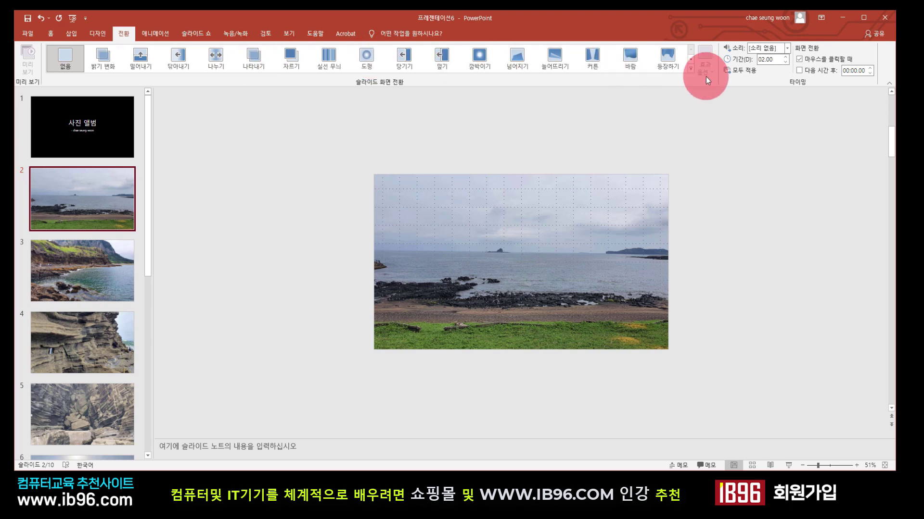
left_click(801, 60)
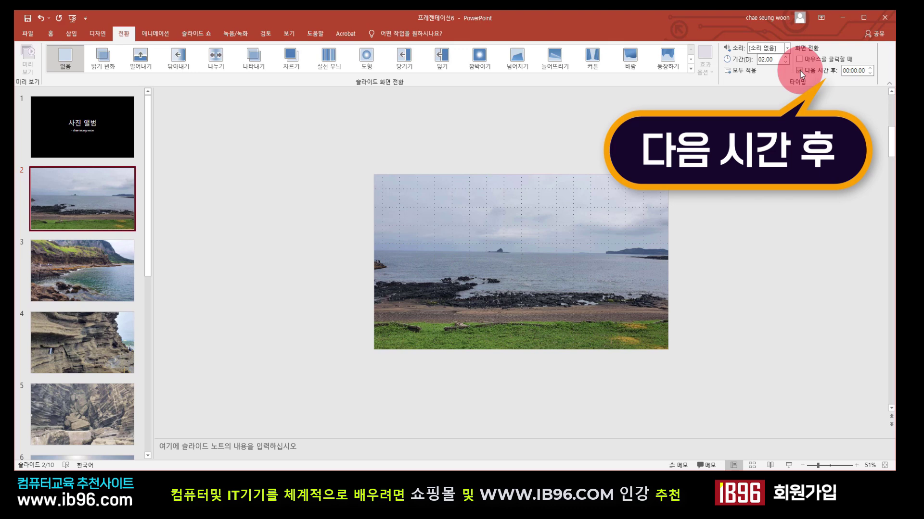
left_click(863, 70)
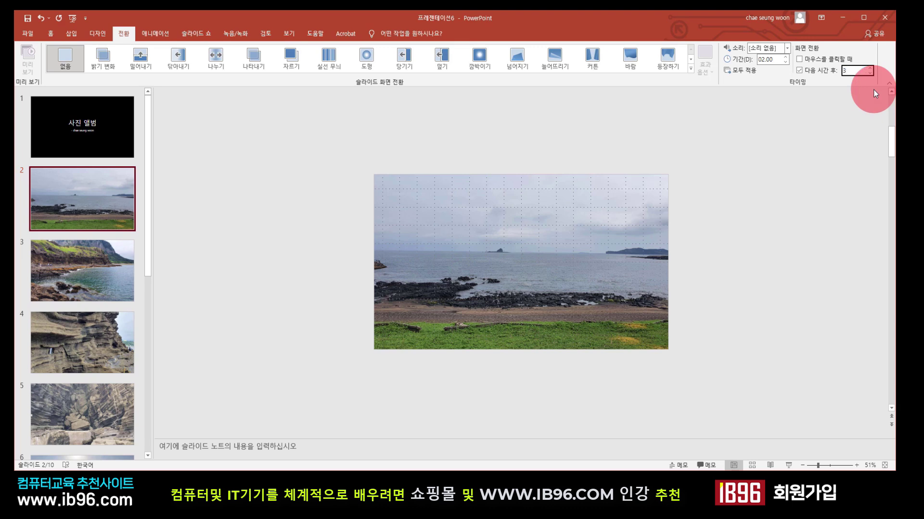
type("3")
key("Return")
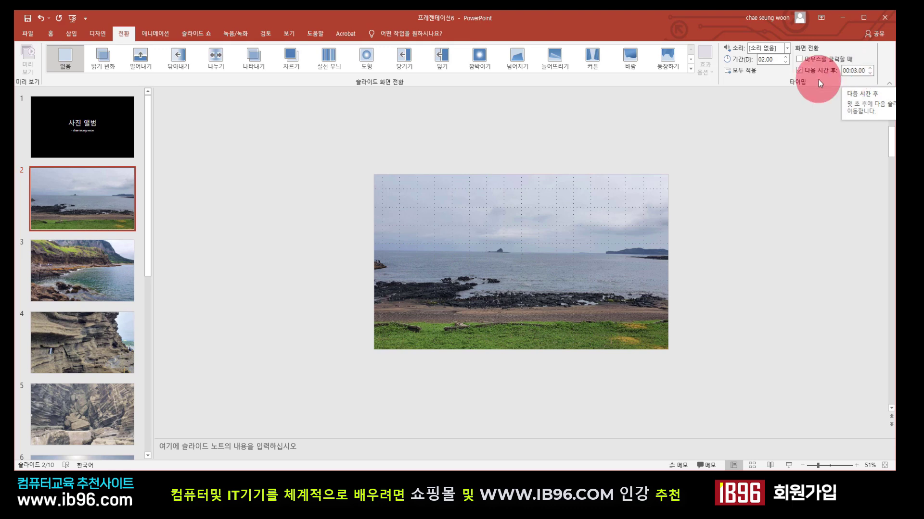
left_click(857, 71)
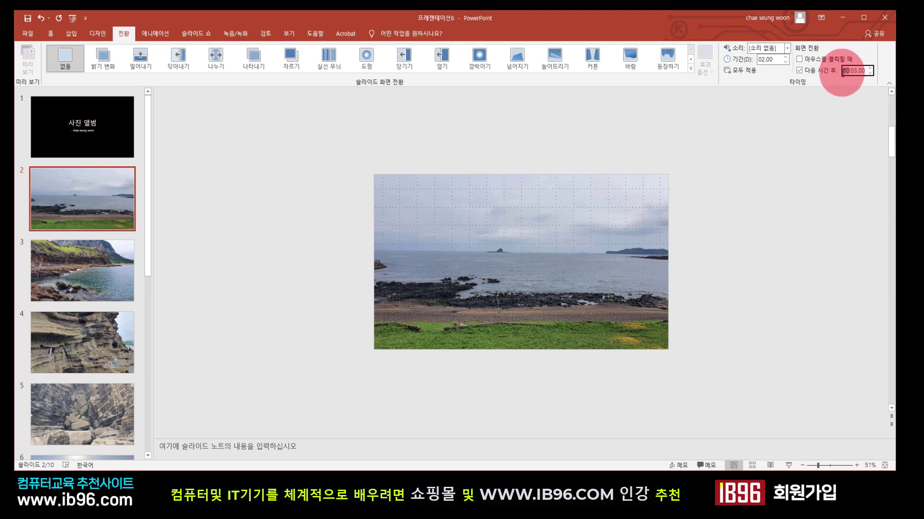
left_click_drag(842, 72, 862, 77)
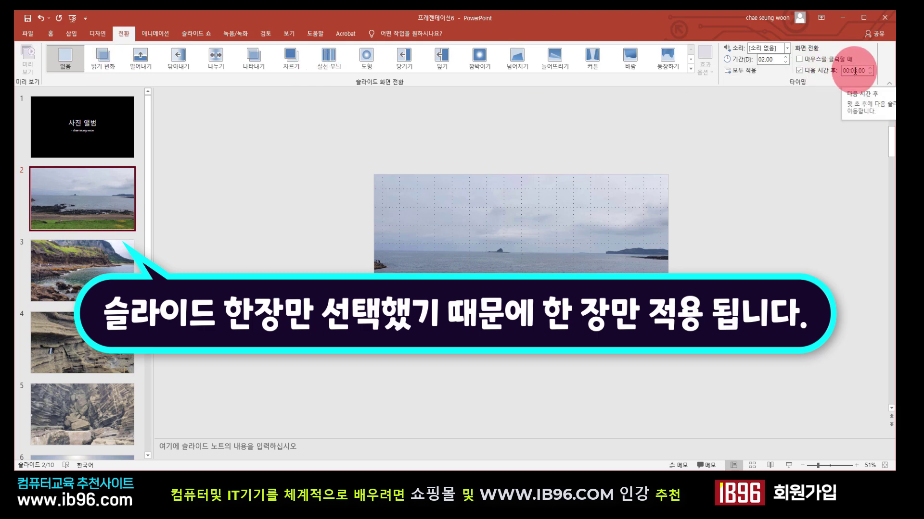
- Compare the timing of slides 2 and 3, then select all slides and set them to advance automatically after 3 seconds
left_click(99, 186)
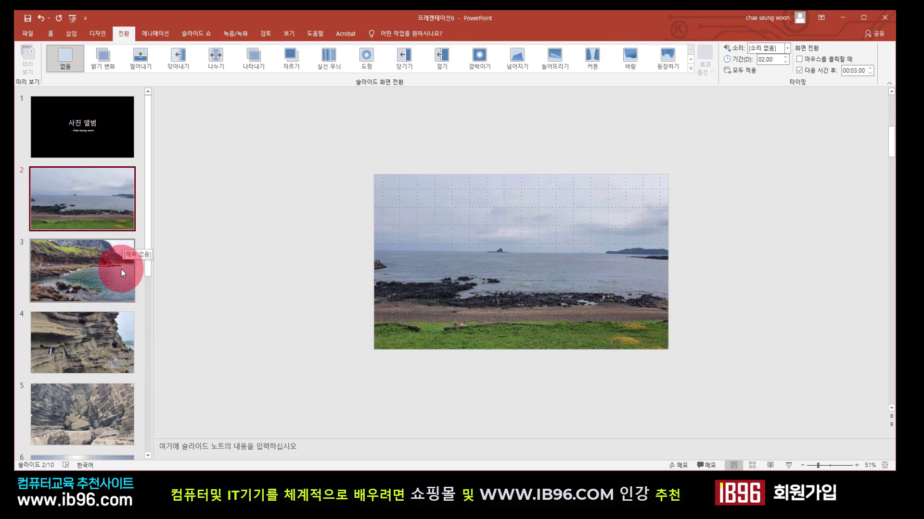
left_click(88, 272)
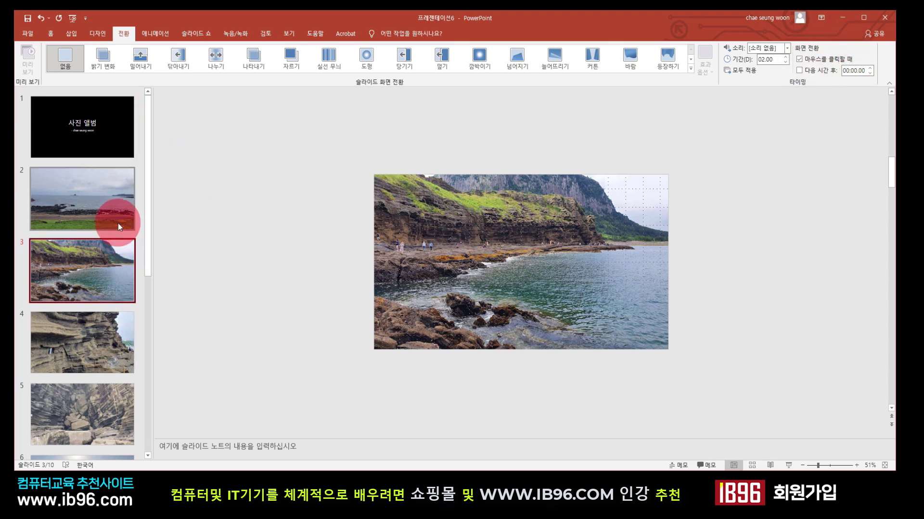
key("ctrl+a")
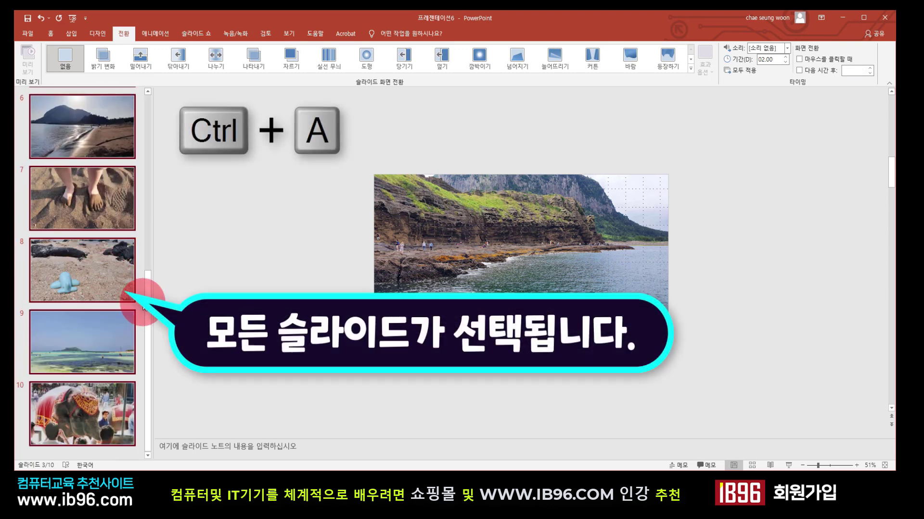
left_click_drag(148, 298, 133, 114)
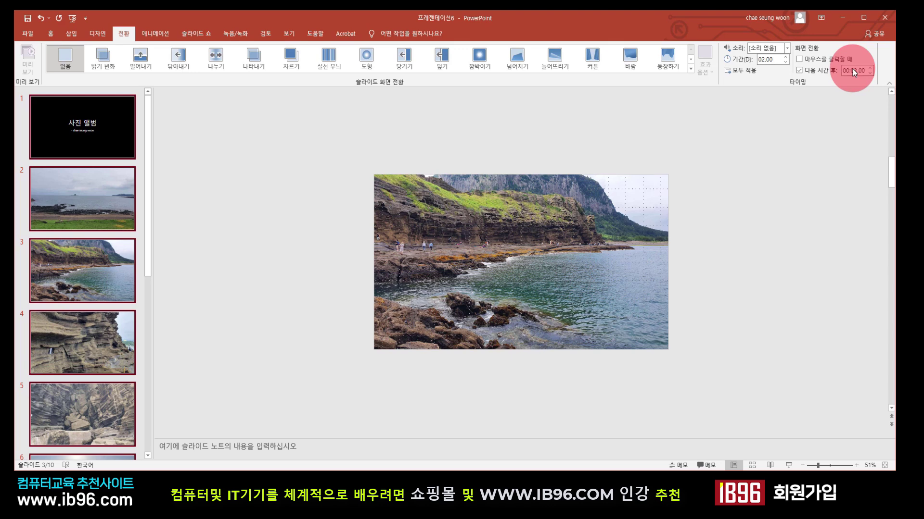
left_click(92, 118)
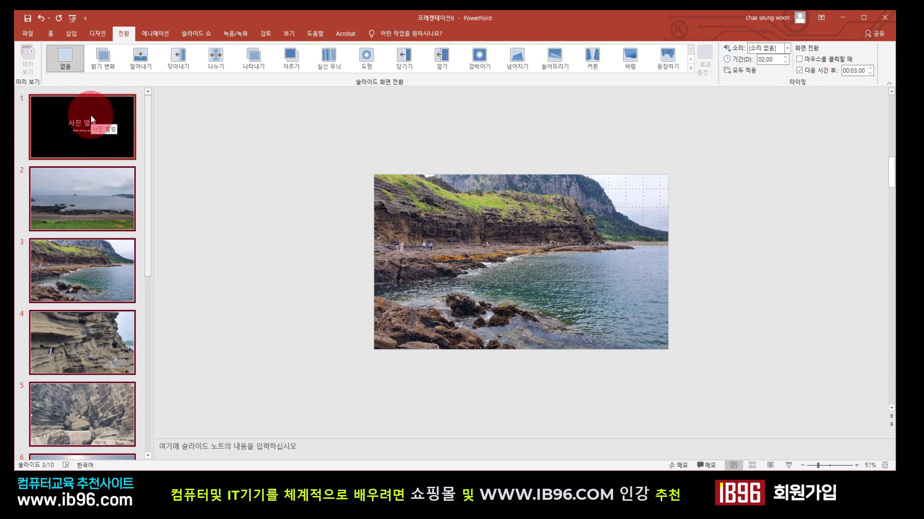
left_click_drag(93, 123, 94, 182)
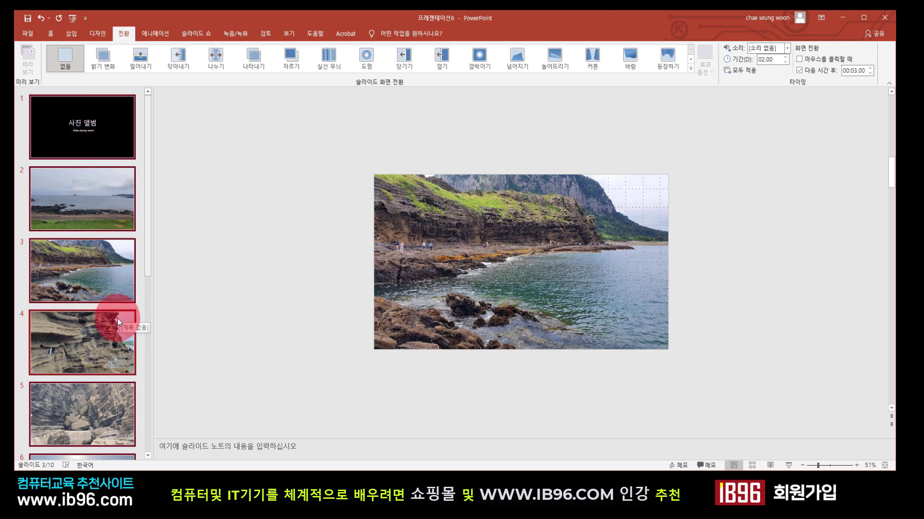
- Play the slide show from the beginning with automatic advancing and end it at slide 9
left_click(199, 31)
left_click(27, 65)
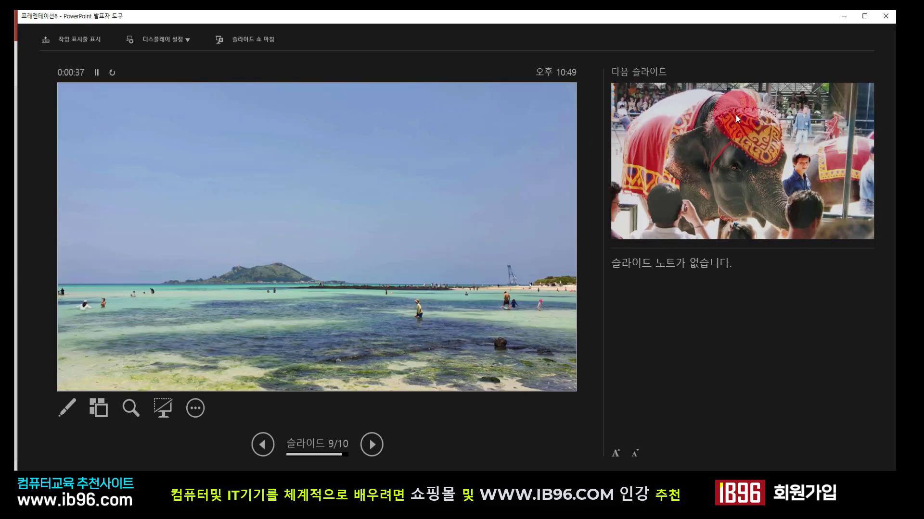
left_click(883, 48)
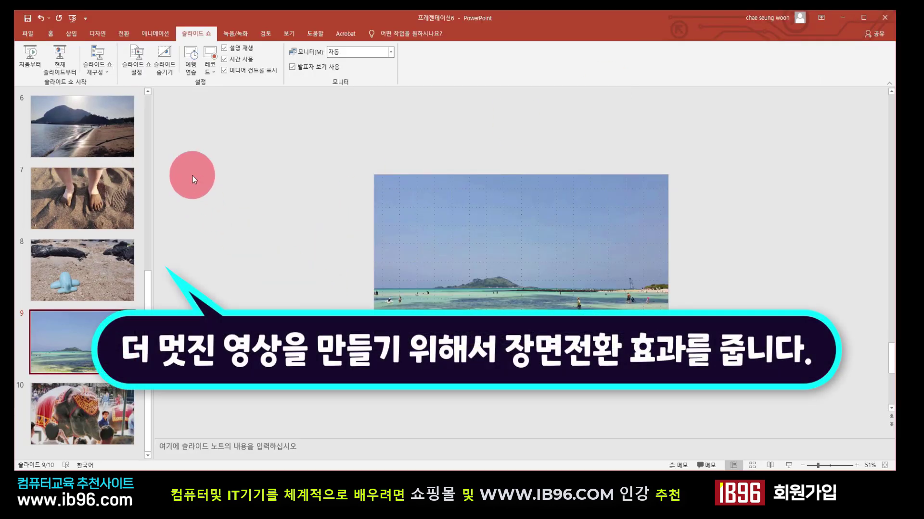
- Select slide 2 and apply the 밀어내기 transition to it
left_click_drag(148, 285, 150, 135)
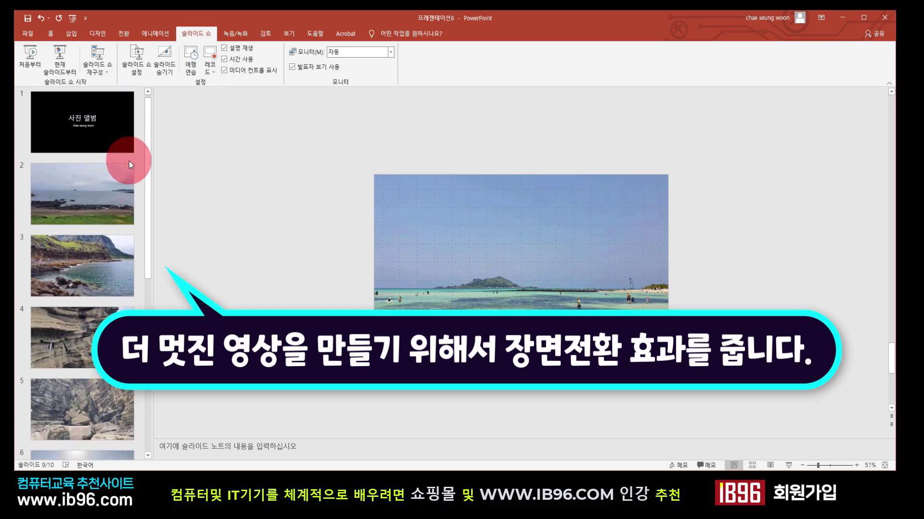
left_click(126, 35)
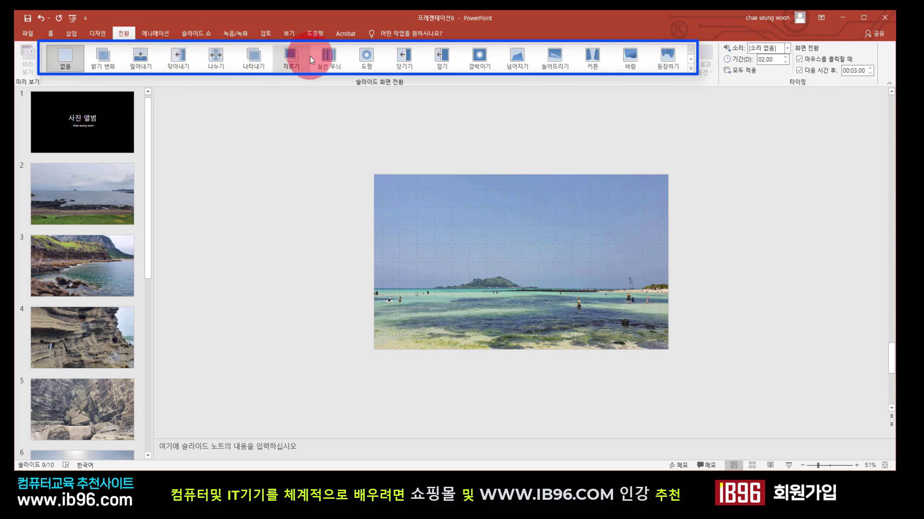
left_click(148, 64)
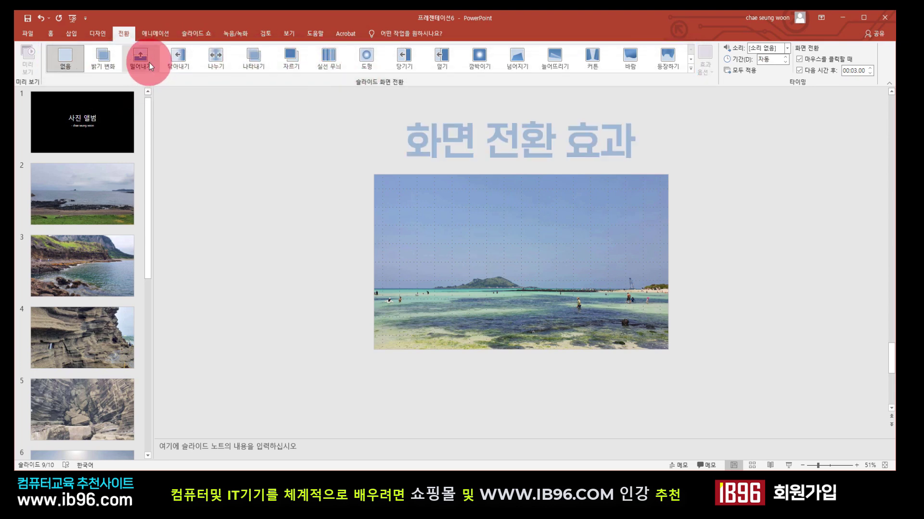
left_click(110, 202)
left_click(149, 66)
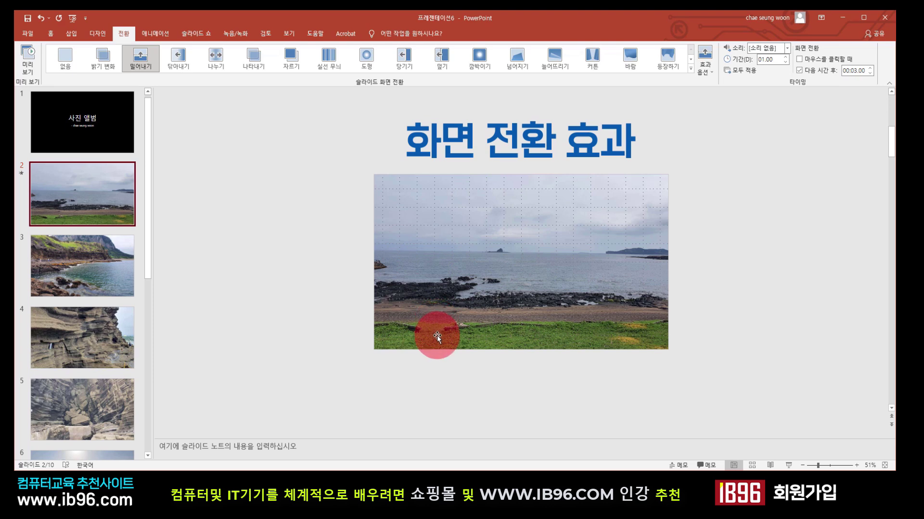
- Try the 닦아내기, 나누기, 나타내기, 늘어뜨리기 and 커튼 transitions one after another on slide 2
left_click(183, 62)
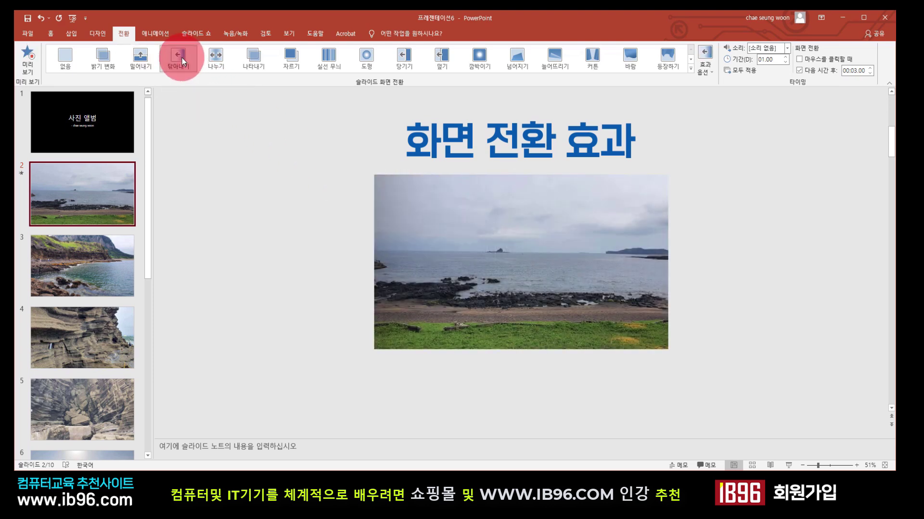
left_click(217, 55)
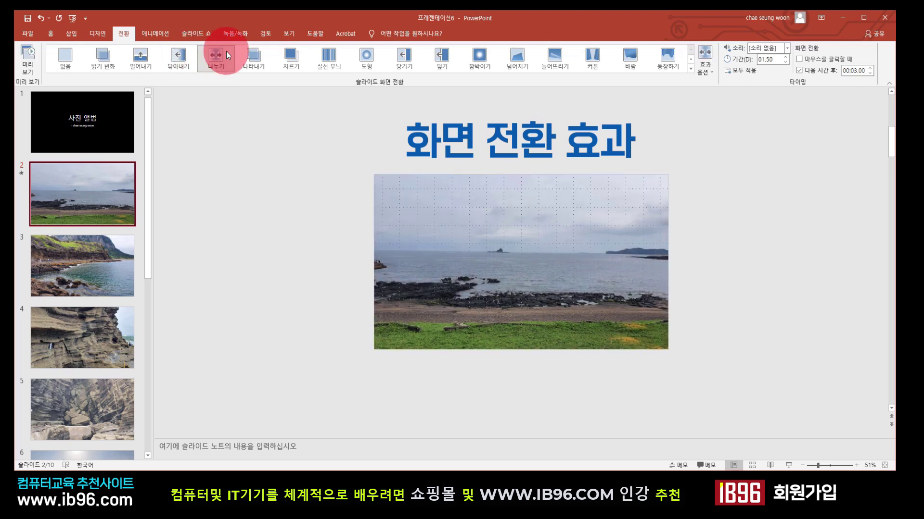
left_click(254, 55)
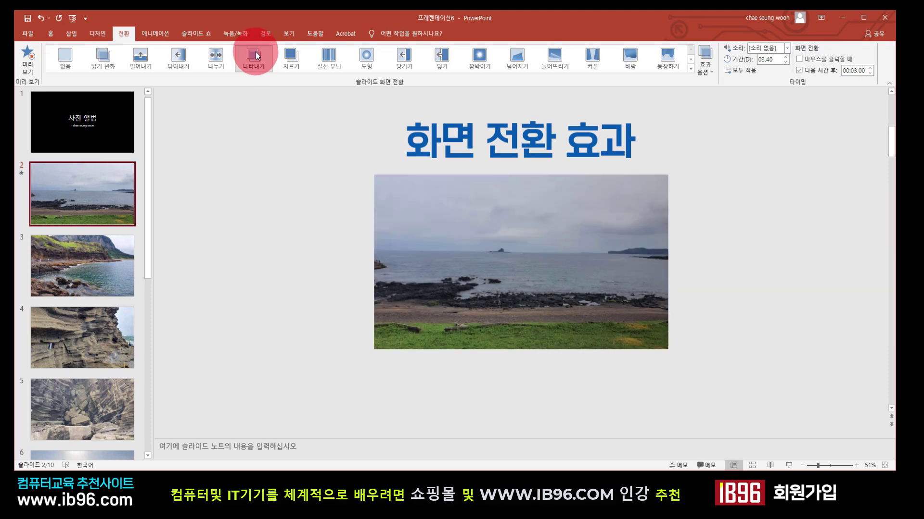
left_click(556, 63)
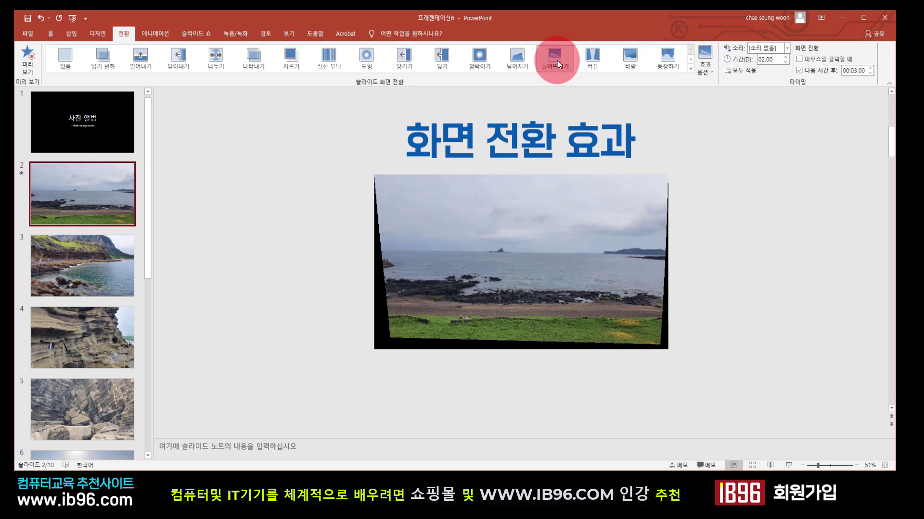
left_click(591, 62)
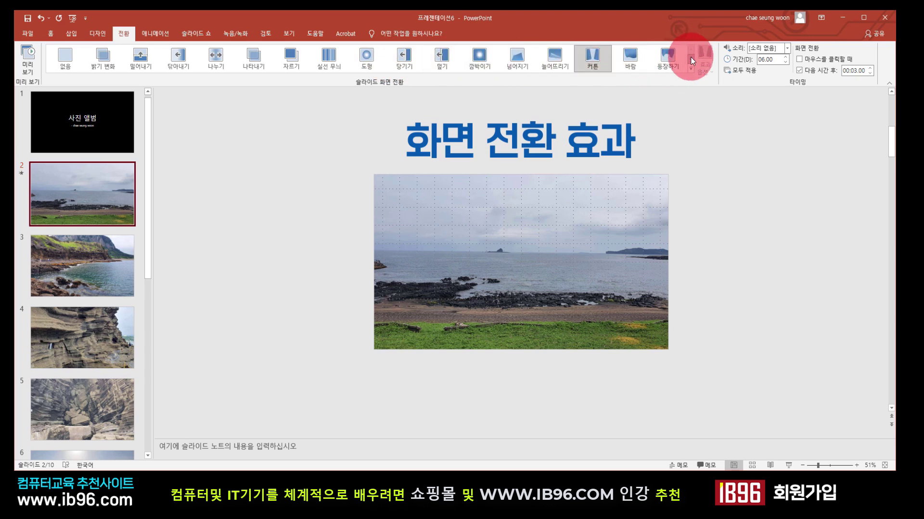
- Try the 벗겨내기, 시계 and 확대/축소 transitions on slide 2 and settle on 관람자
left_click(692, 62)
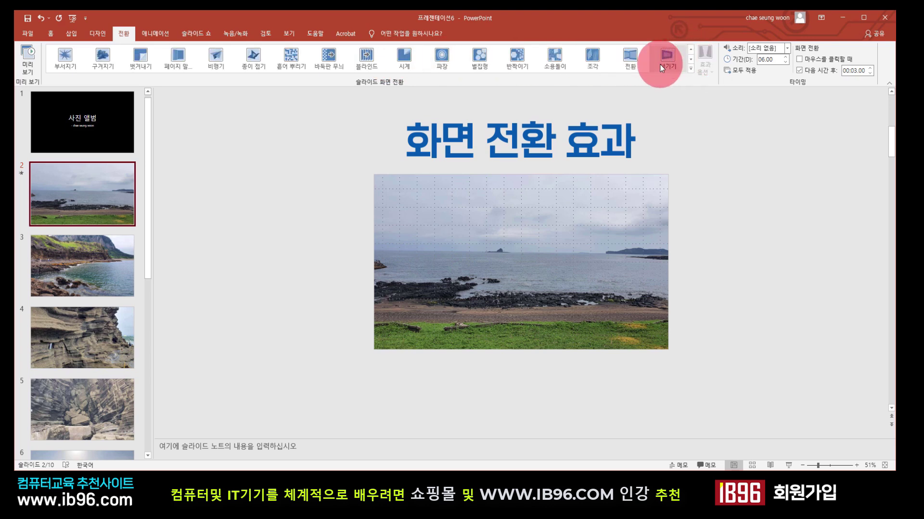
left_click(139, 60)
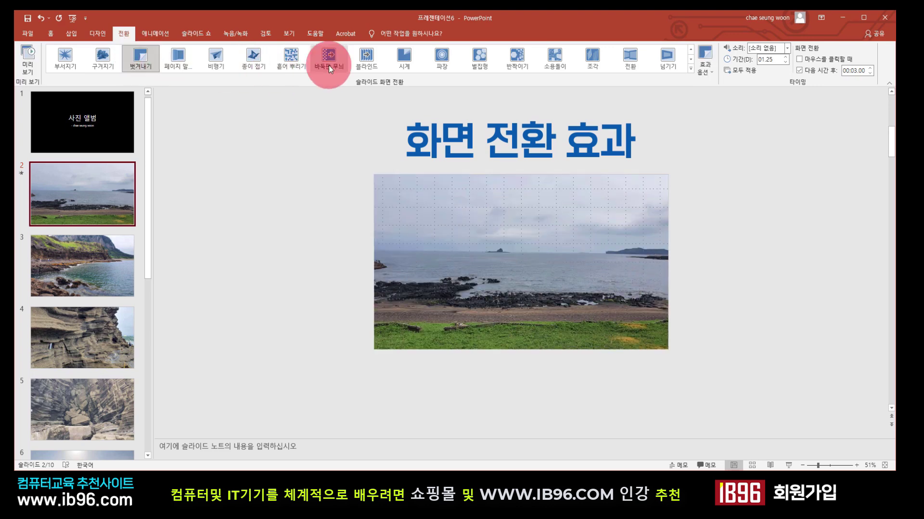
left_click(404, 57)
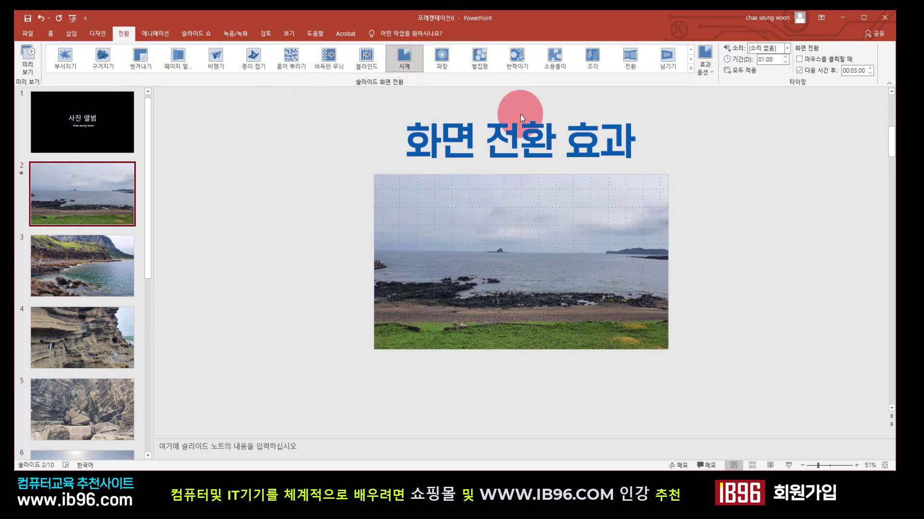
left_click(691, 60)
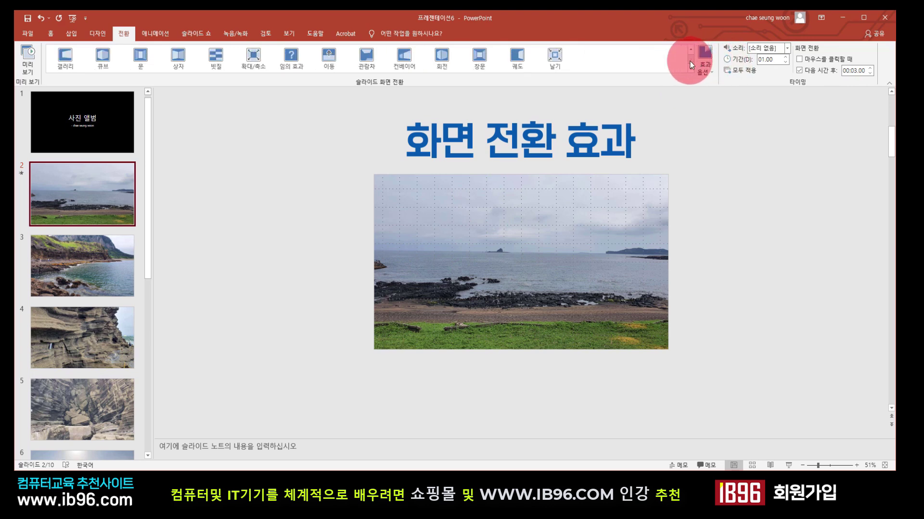
left_click(253, 57)
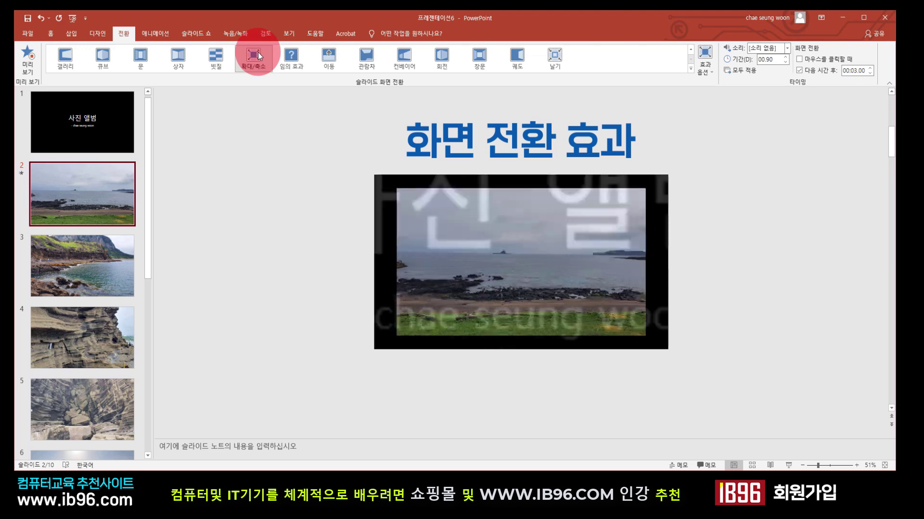
left_click(367, 58)
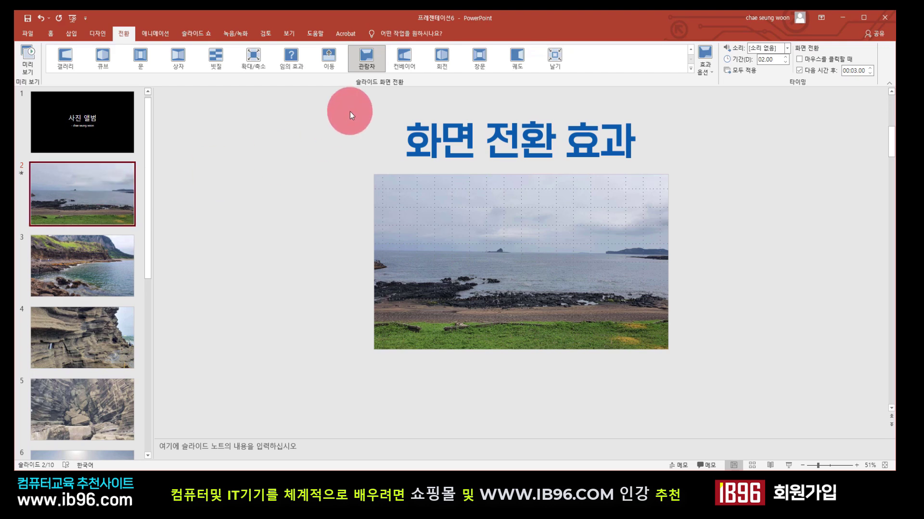
left_click(367, 58)
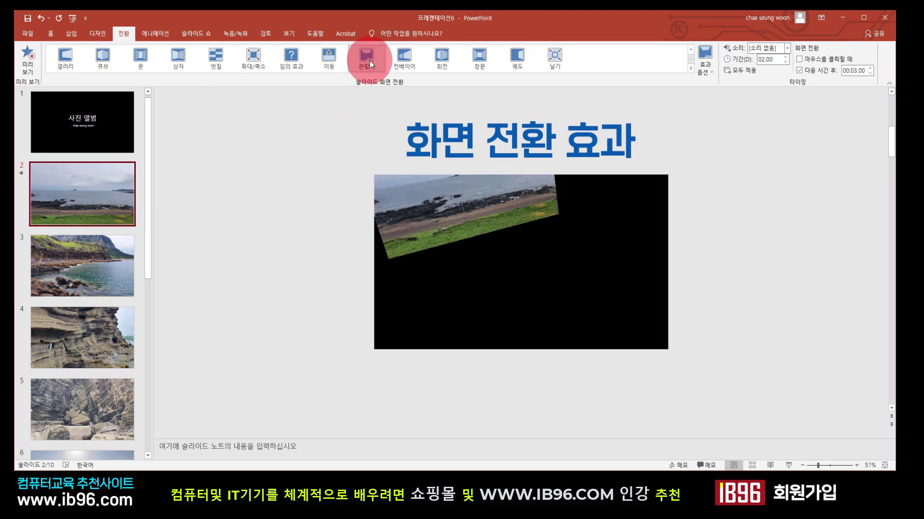
- Apply the 늘어뜨리기 transition to slide 3 and the 나타내기 transition to slide 4
scroll(375, 130, "down", 1)
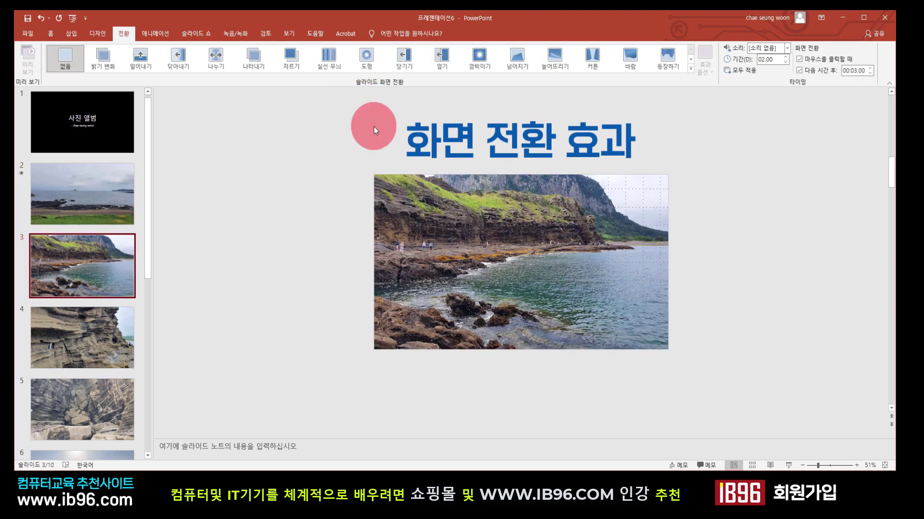
left_click(558, 58)
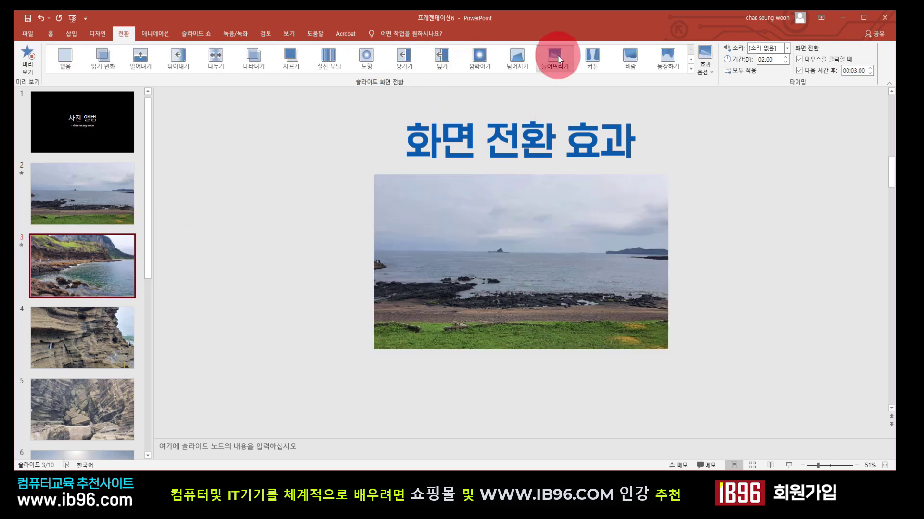
left_click(101, 332)
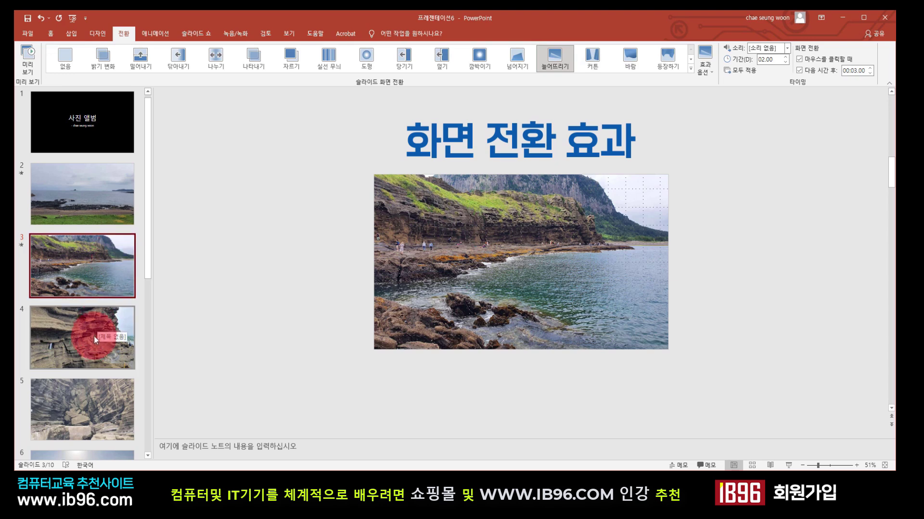
left_click(253, 57)
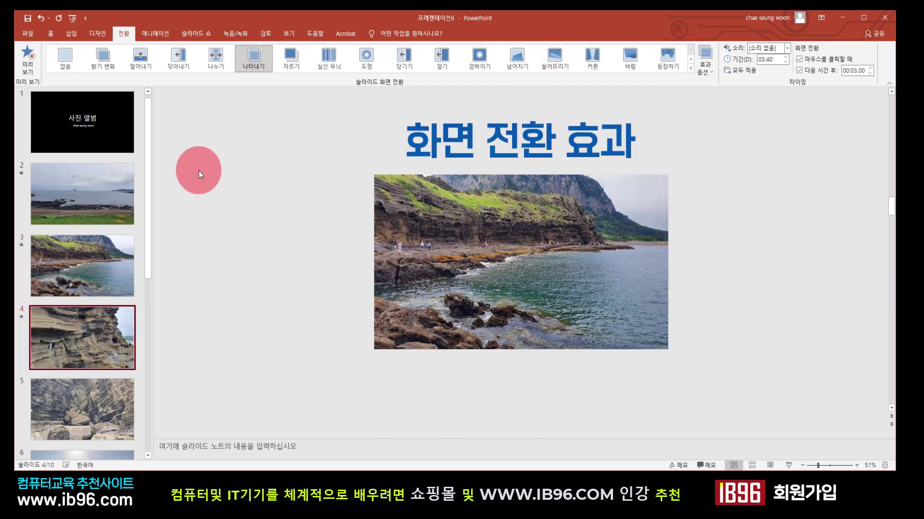
left_click_drag(151, 243, 155, 326)
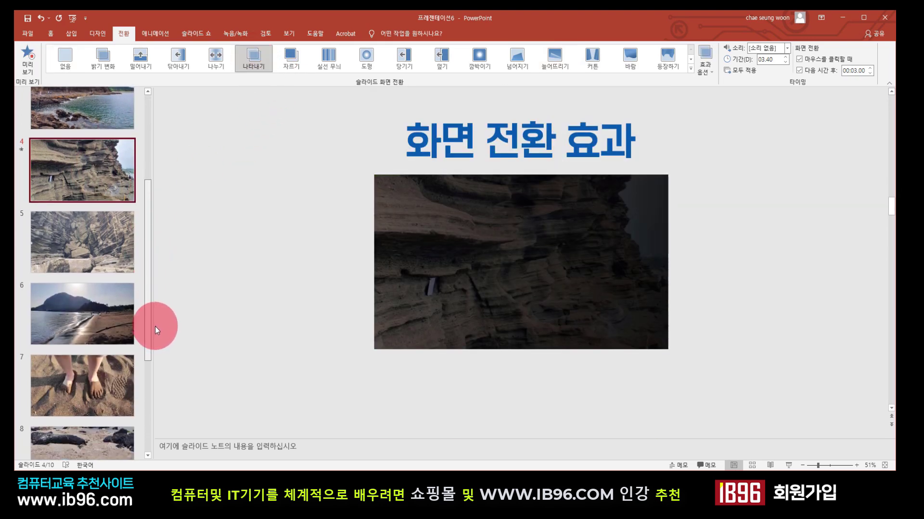
- Apply the 나누기 transition to slide 5 and the 등장하기 transition to slide 6
left_click(90, 228)
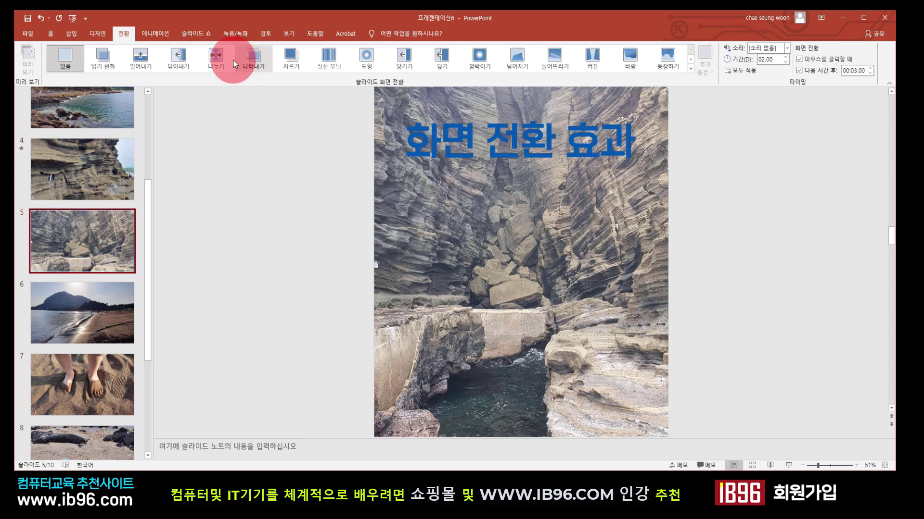
left_click(222, 58)
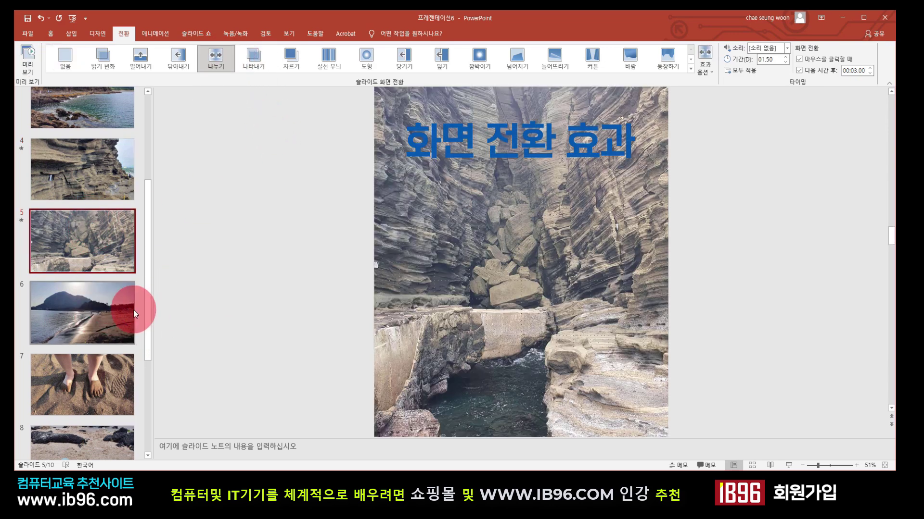
left_click(107, 318)
left_click(667, 58)
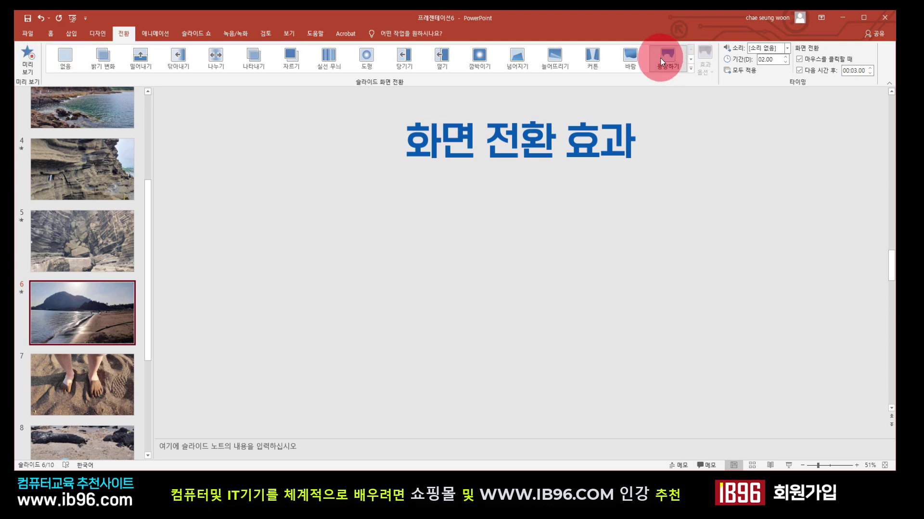
left_click(469, 206)
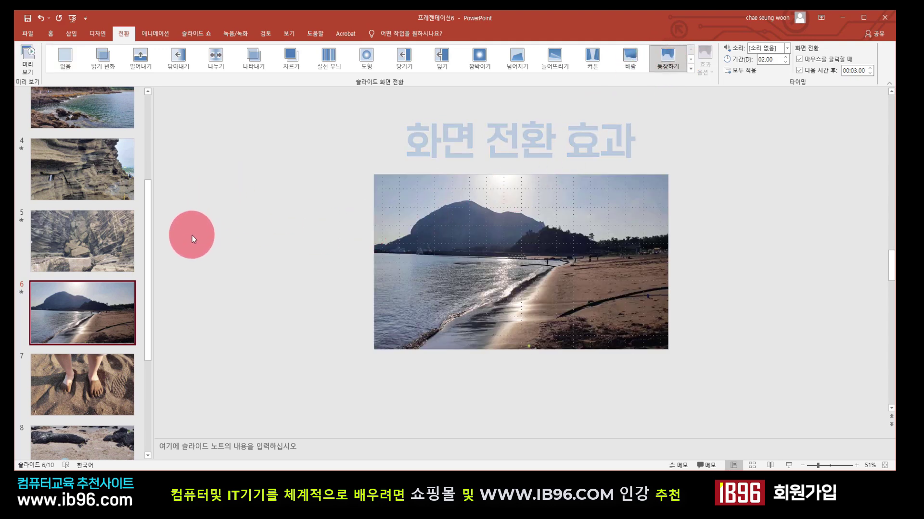
- Play the slide show from the first slide to review the transitions and automatic advance, and end it
scroll(192, 235, "up", 5)
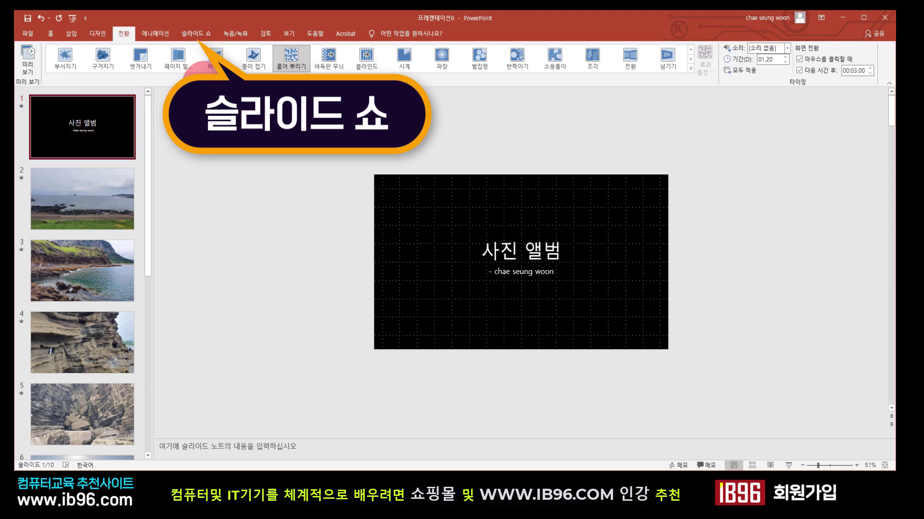
left_click(195, 34)
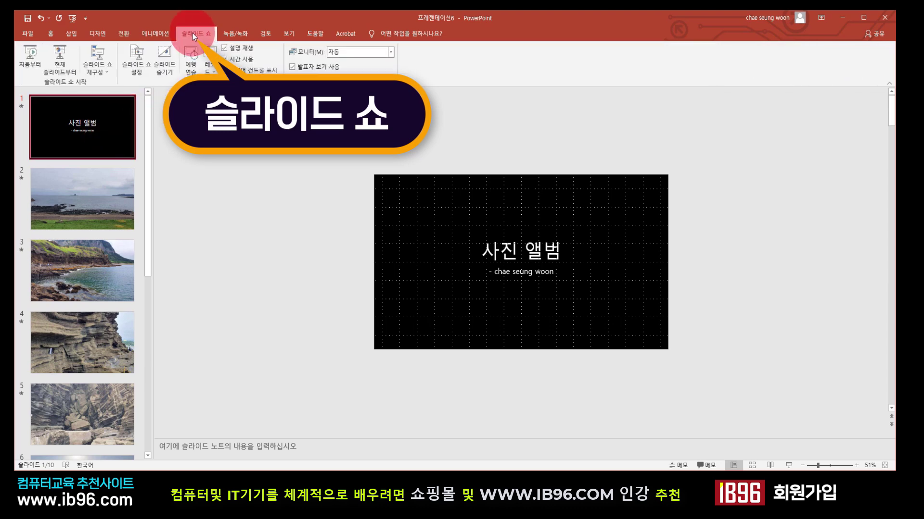
left_click(22, 68)
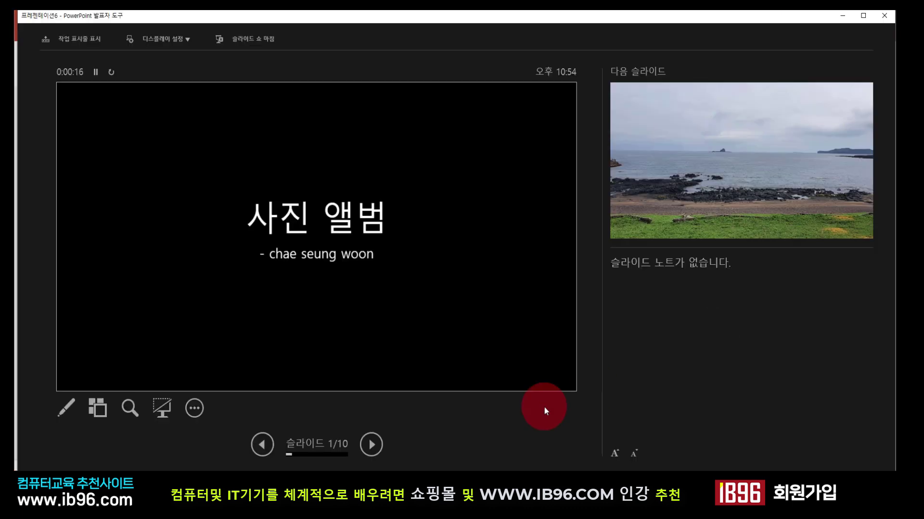
left_click(545, 411)
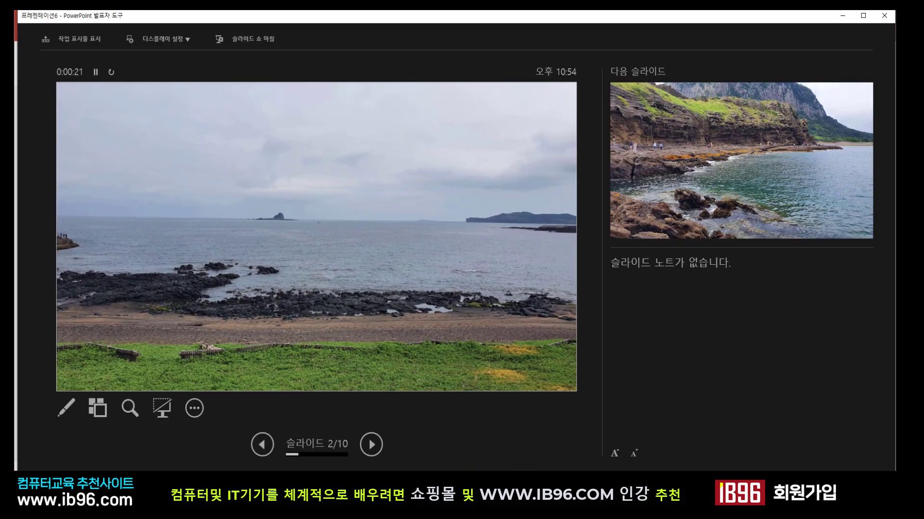
left_click(541, 474)
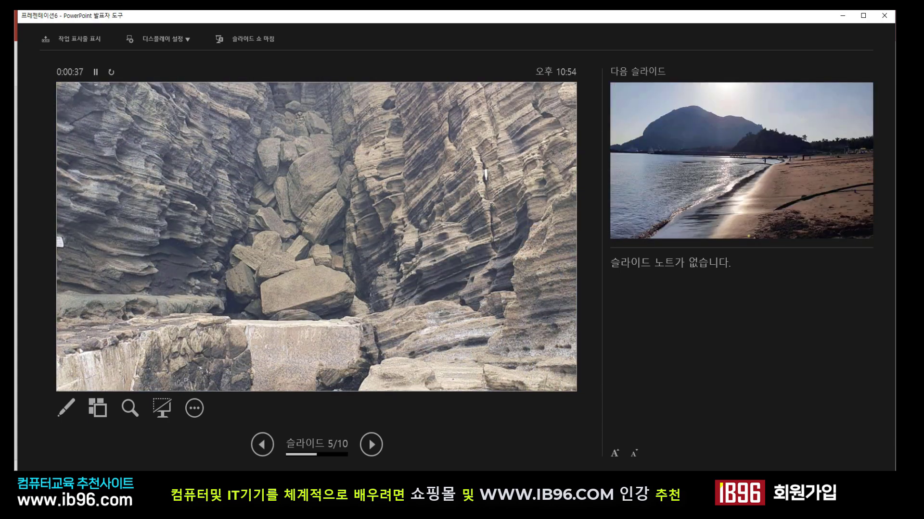
left_click(884, 16)
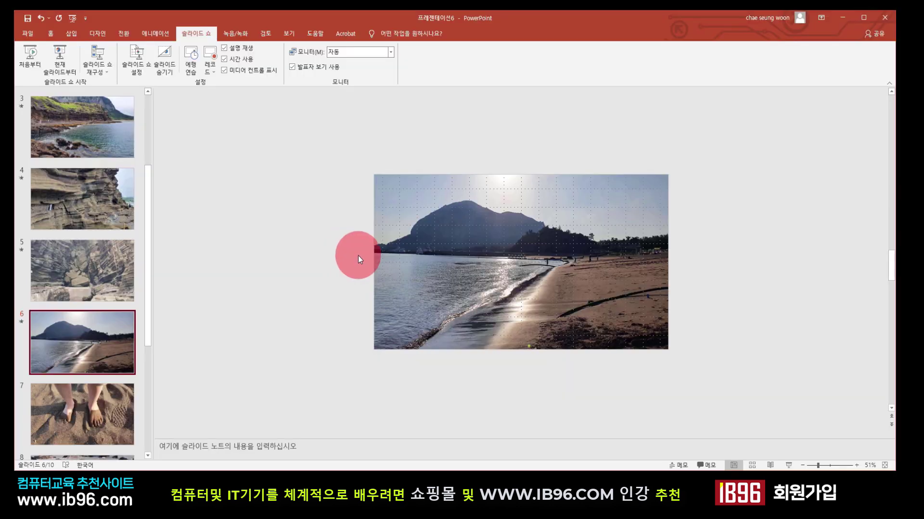
- Hide the gridlines and change slide 1's title to "가족여행 추억" on two lines and its subtitle to "- by ib96.com -"
scroll(162, 142, "up", 5)
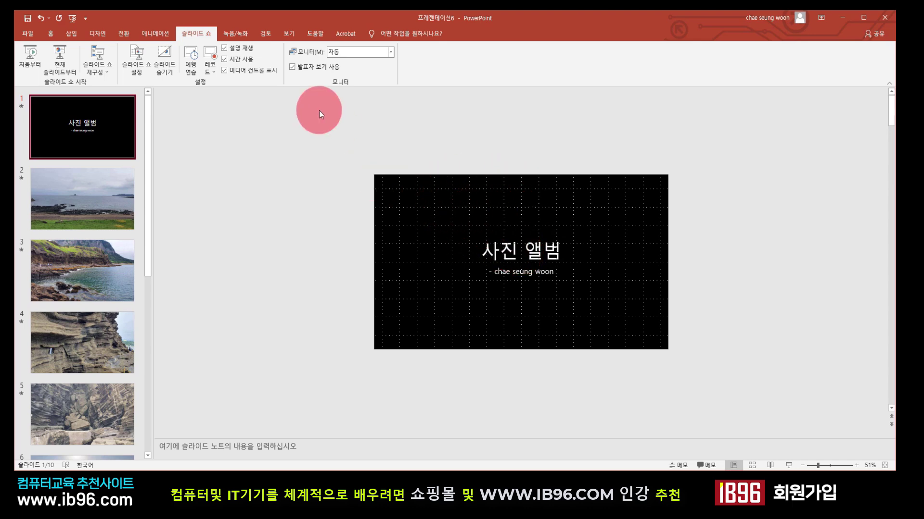
left_click(289, 33)
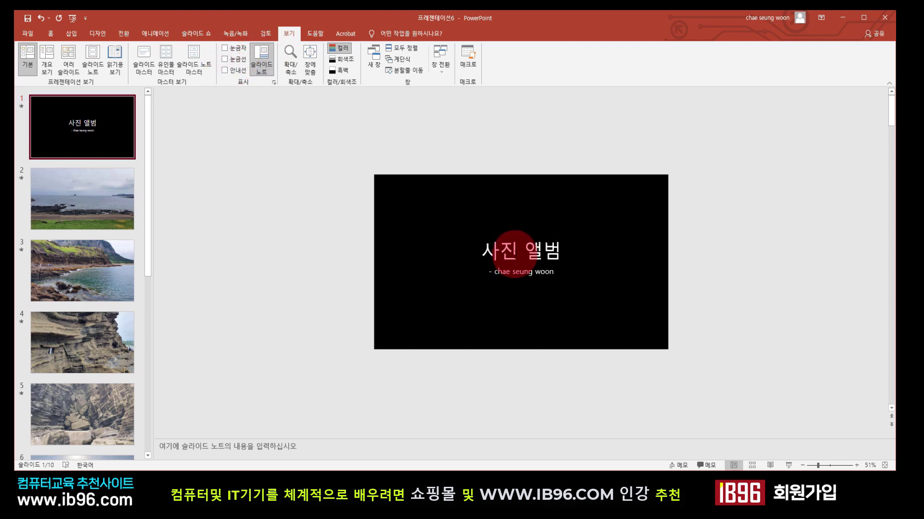
left_click(499, 251)
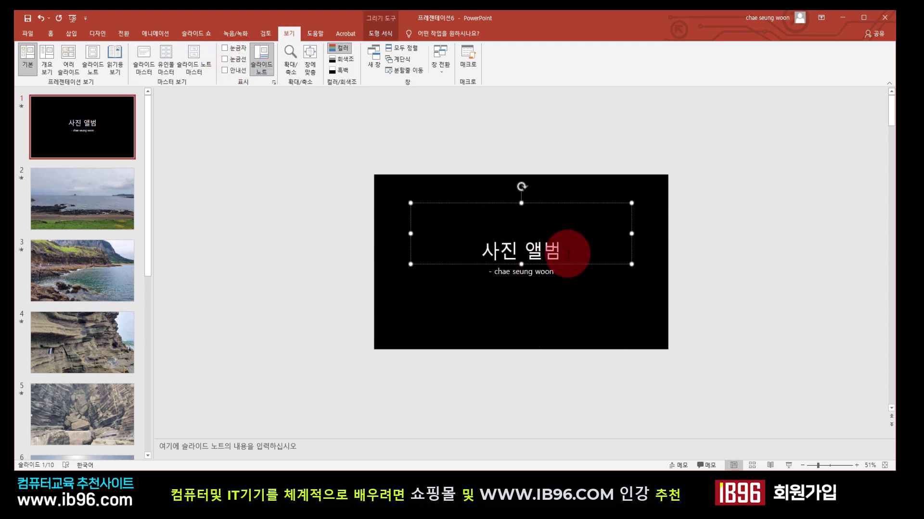
left_click_drag(567, 251, 464, 258)
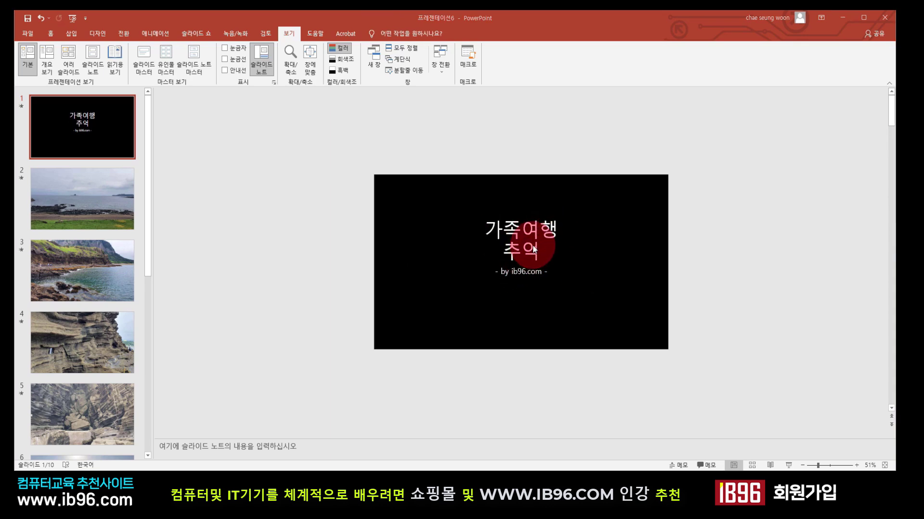
- Move the subtitle and title boxes on slide 1 down toward the middle of the slide
left_click(527, 224)
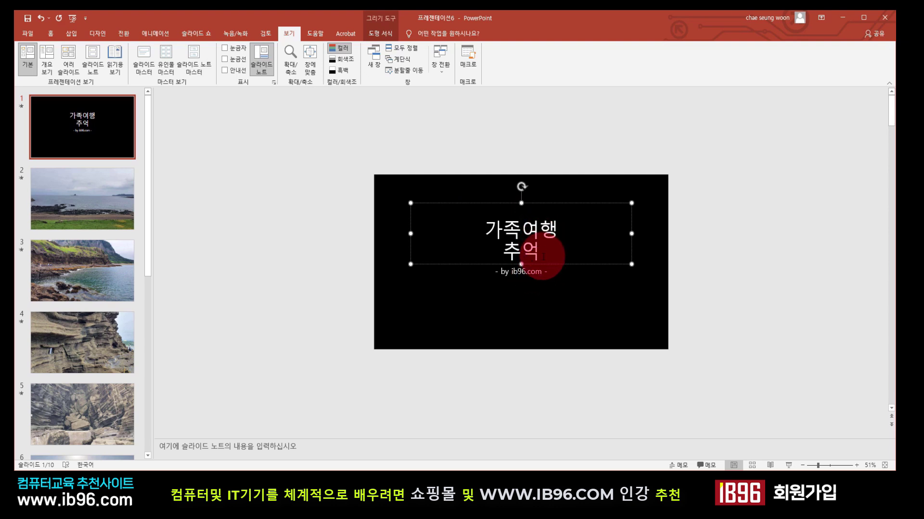
left_click(535, 272)
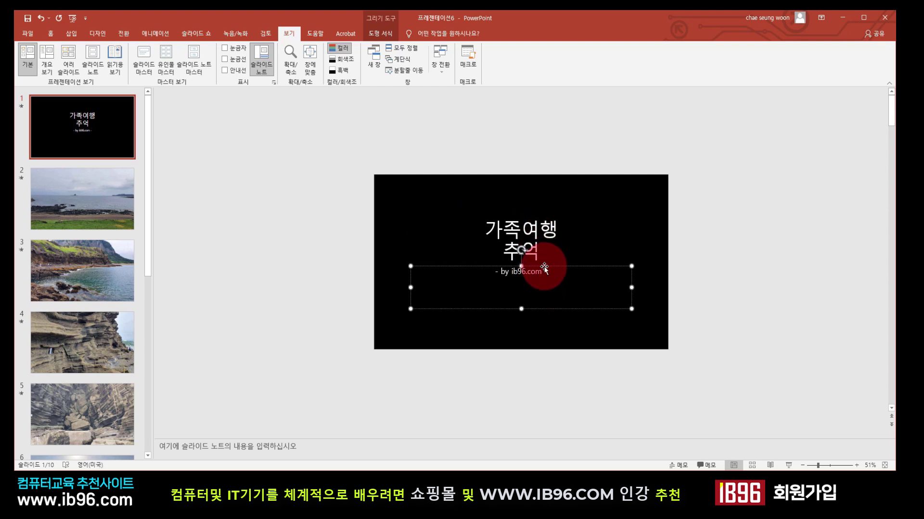
mouse_move(544, 267)
left_mouse_down()
mouse_move(542, 289)
mouse_move(556, 280)
mouse_move(559, 291)
left_mouse_up()
left_click(535, 239)
left_click(789, 293)
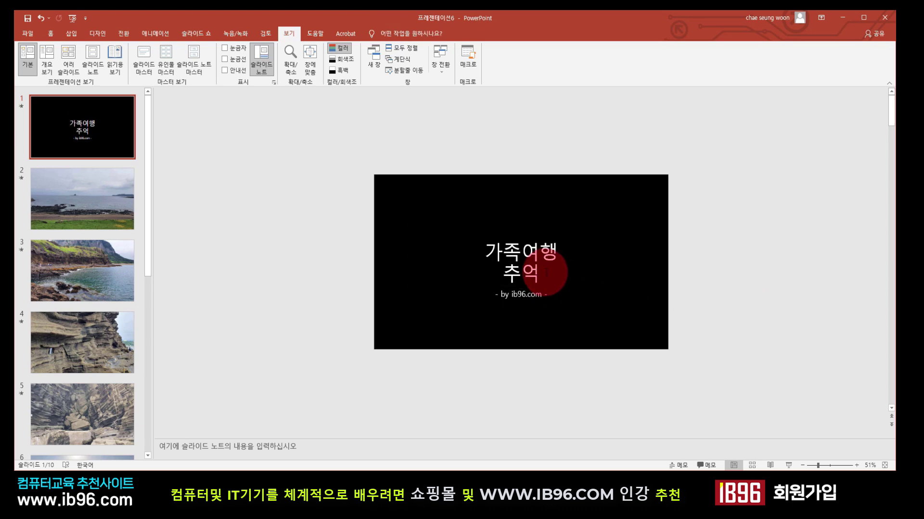
- Nudge the title box and the subtitle box on slide 1 slightly upward
left_click(553, 266)
left_click_drag(561, 289, 563, 282)
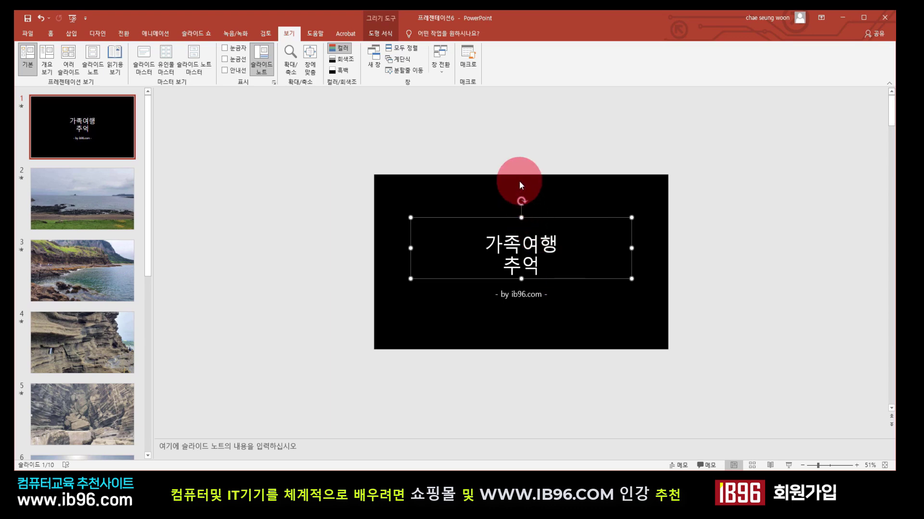
left_click(535, 294)
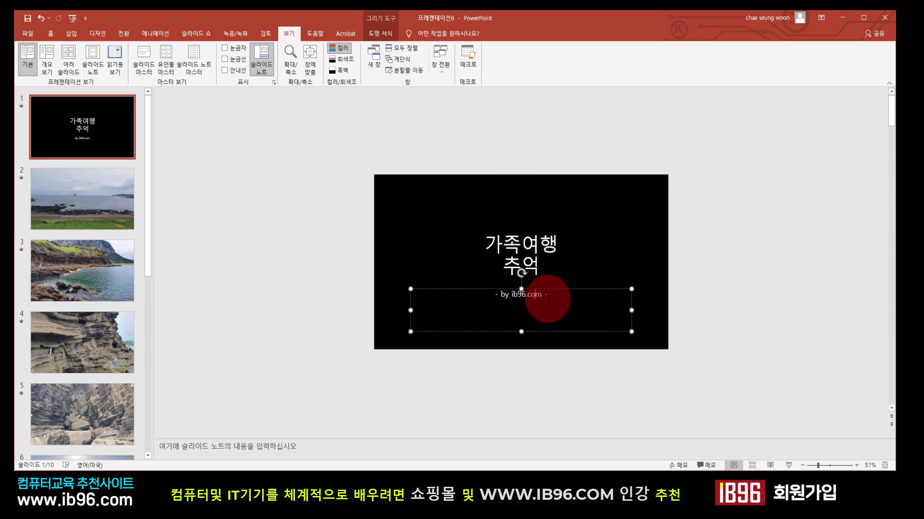
left_click_drag(543, 289, 545, 282)
left_click(776, 272)
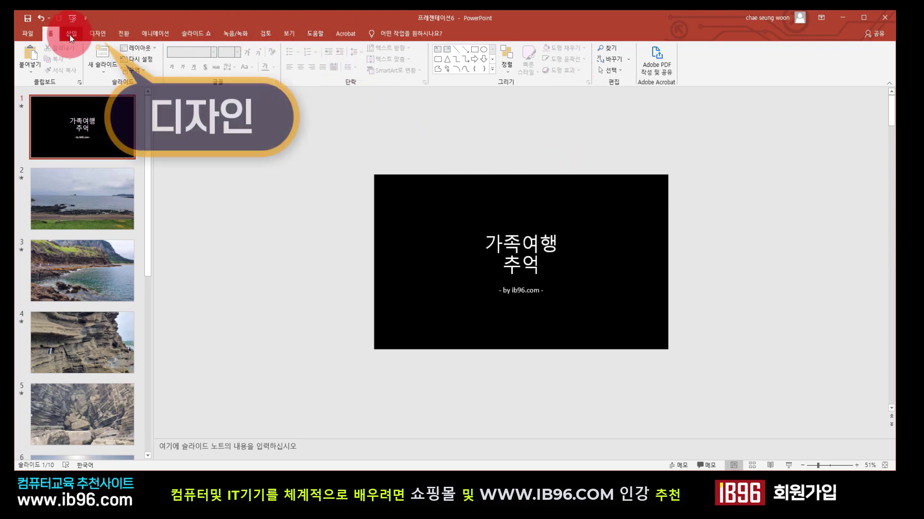
- Apply the 줄기 theme to the presentation and set the cover title's font size to 80
left_click(98, 34)
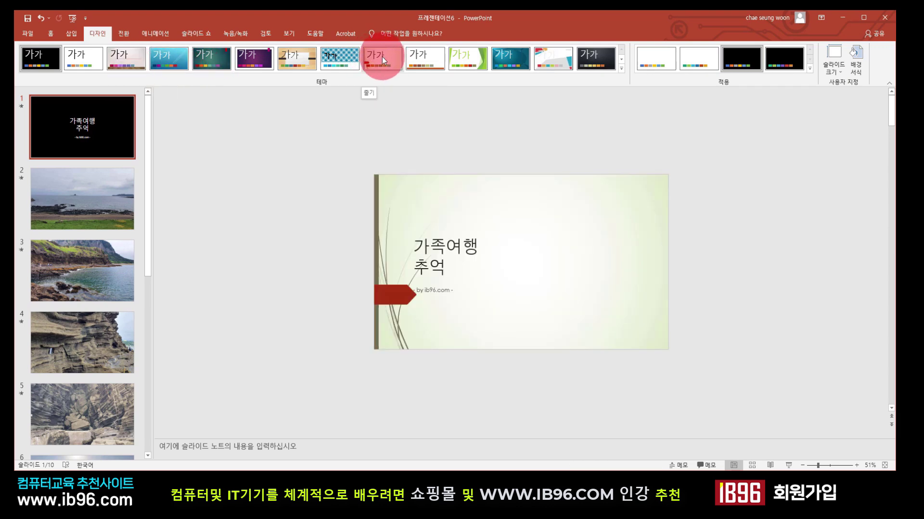
left_click(382, 57)
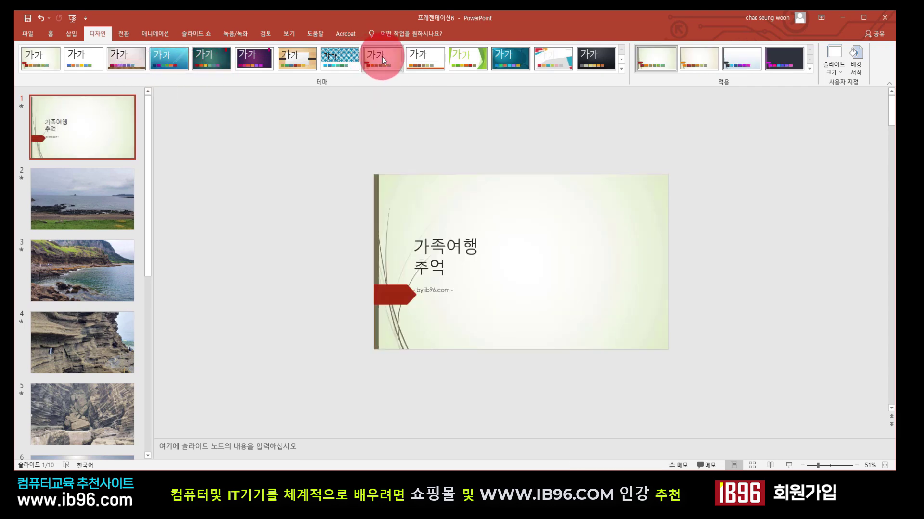
left_click(443, 239)
left_click_drag(472, 262, 413, 246)
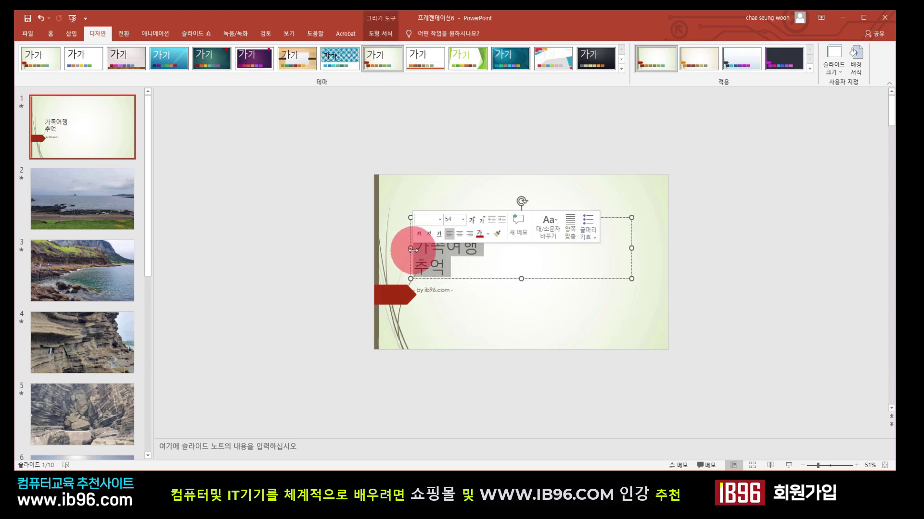
left_click(463, 221)
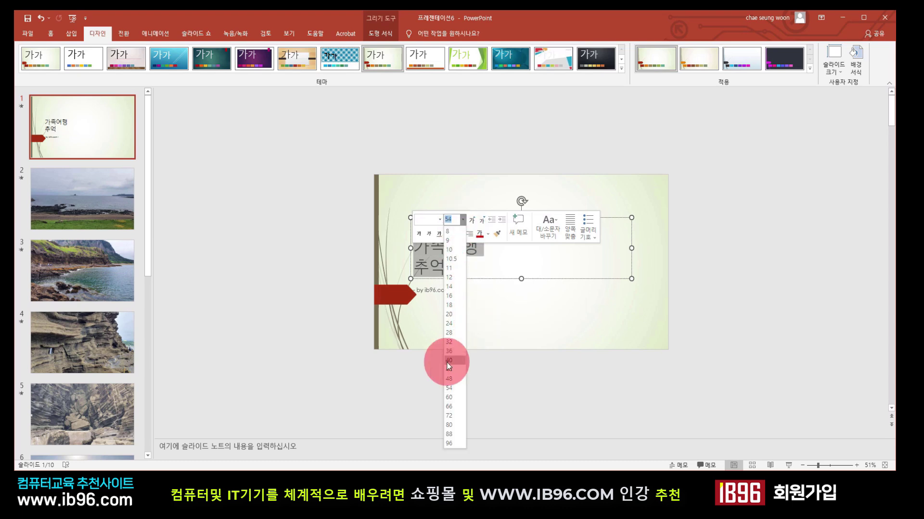
left_click(454, 423)
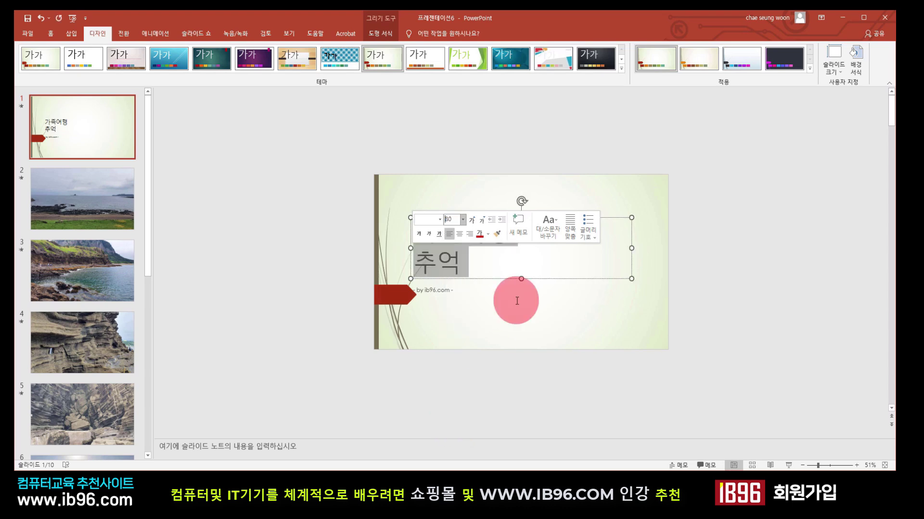
left_click(528, 245)
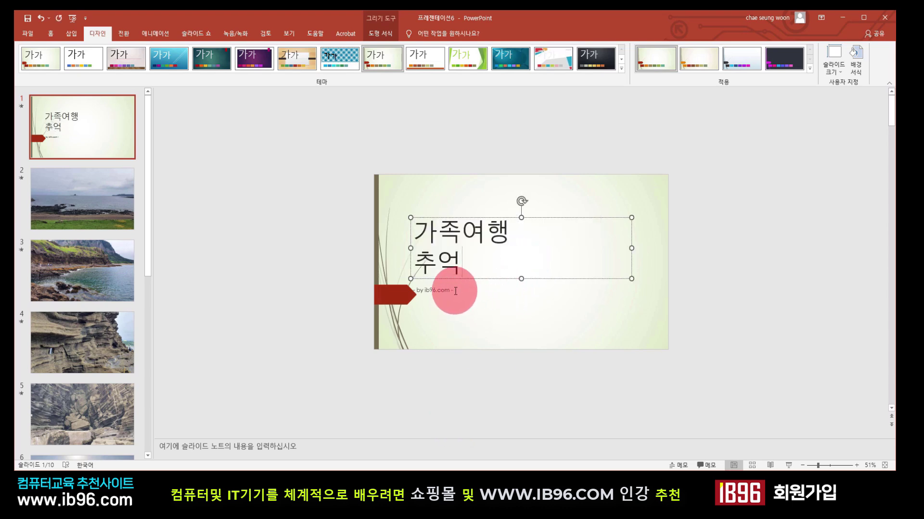
- Set the font size of the subtitle on the cover slide to 32
double_click(431, 292)
triple_click(413, 290)
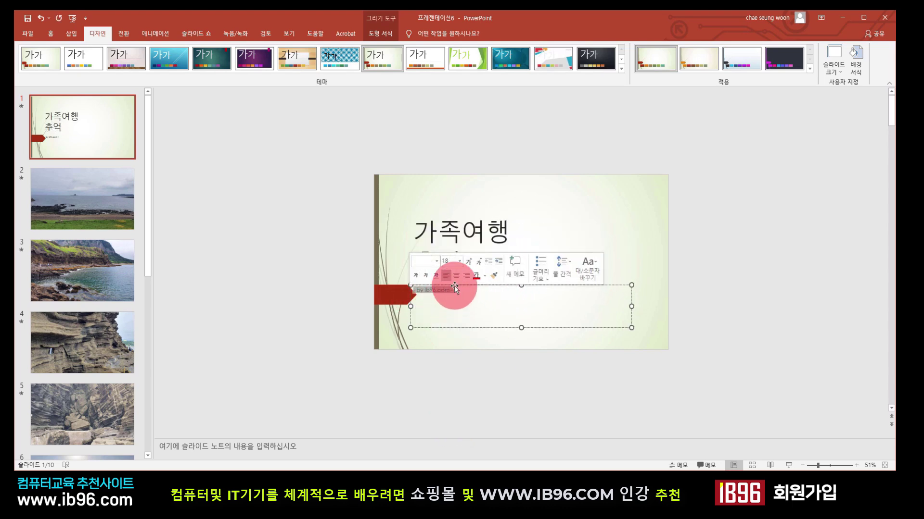
left_click(459, 261)
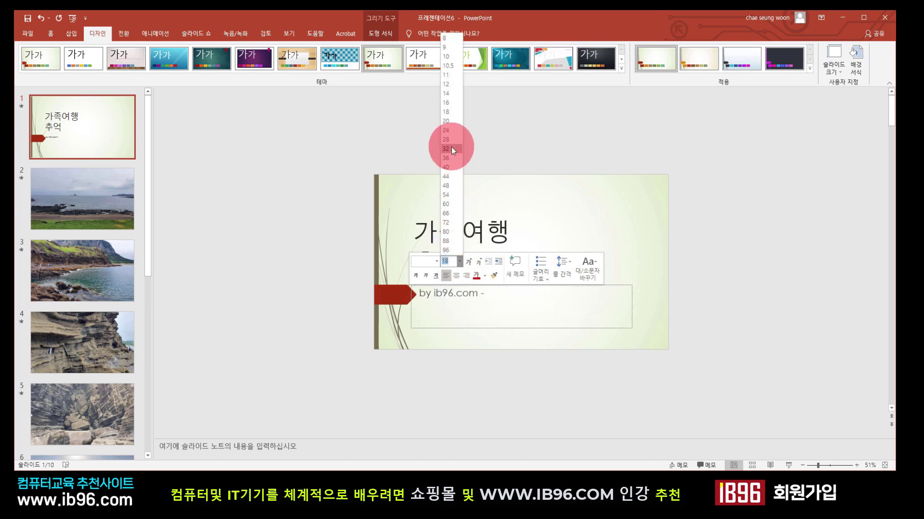
left_click(428, 364)
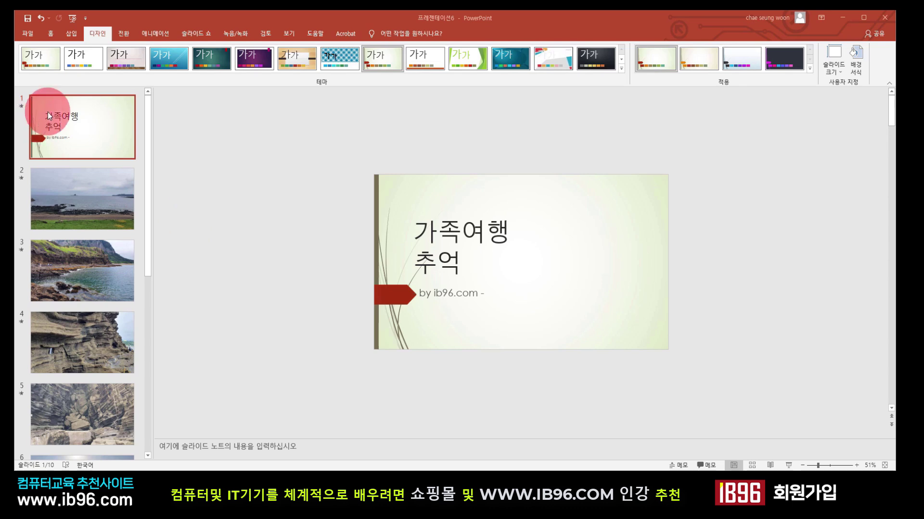
- Play the slide show from the beginning to check the redesigned cover and advance through the photos to slide 6
left_click(202, 35)
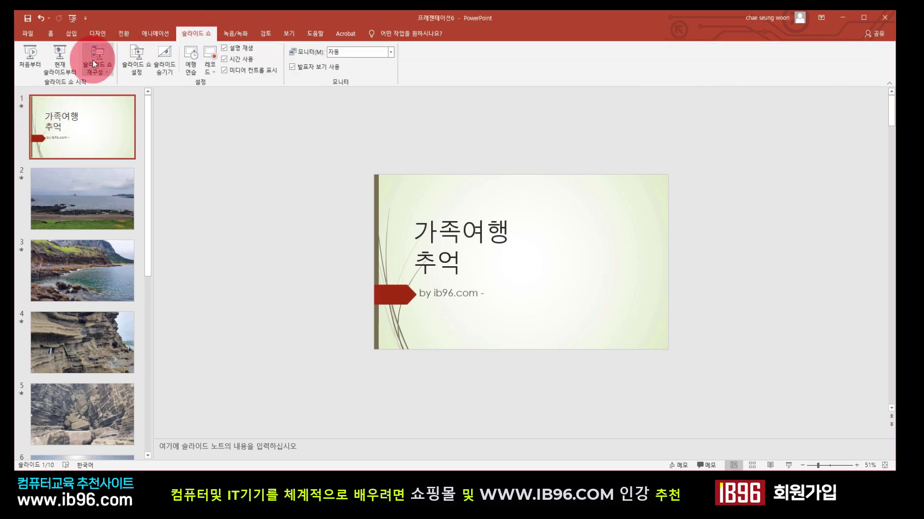
left_click(32, 60)
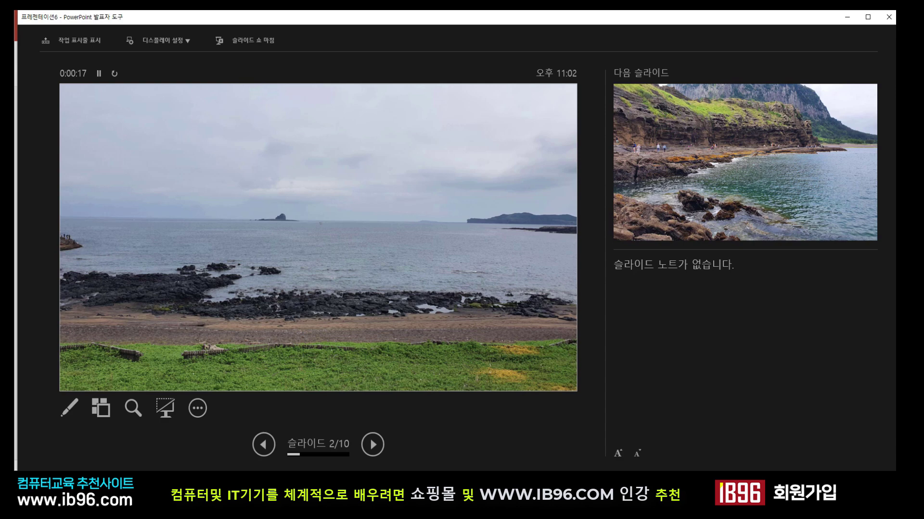
key("Right")
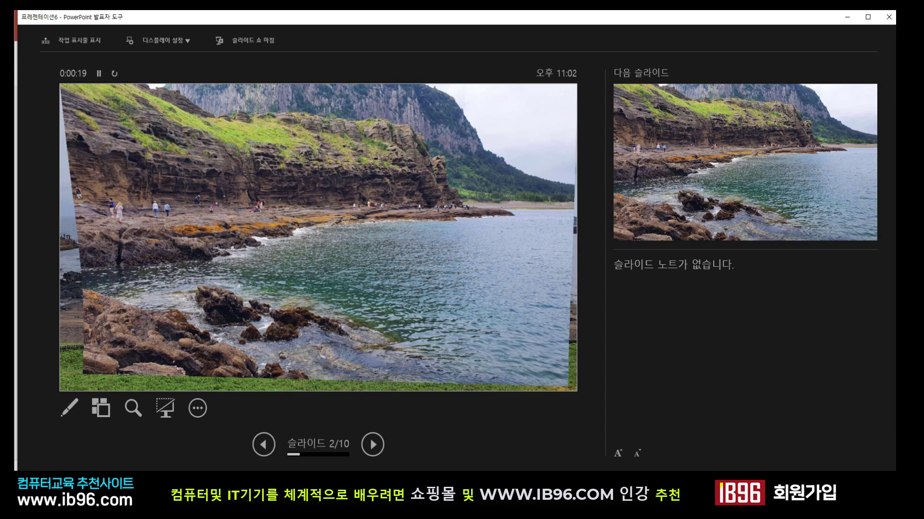
key("Right")
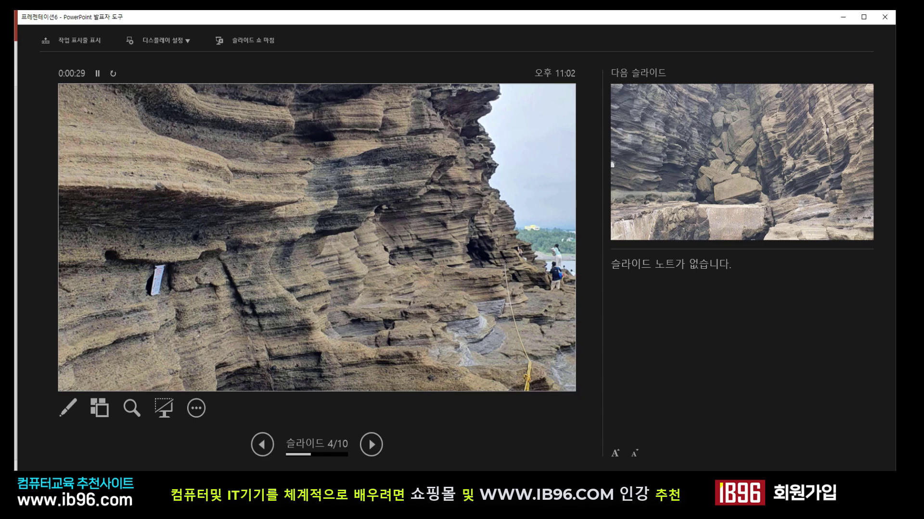
key("Right")
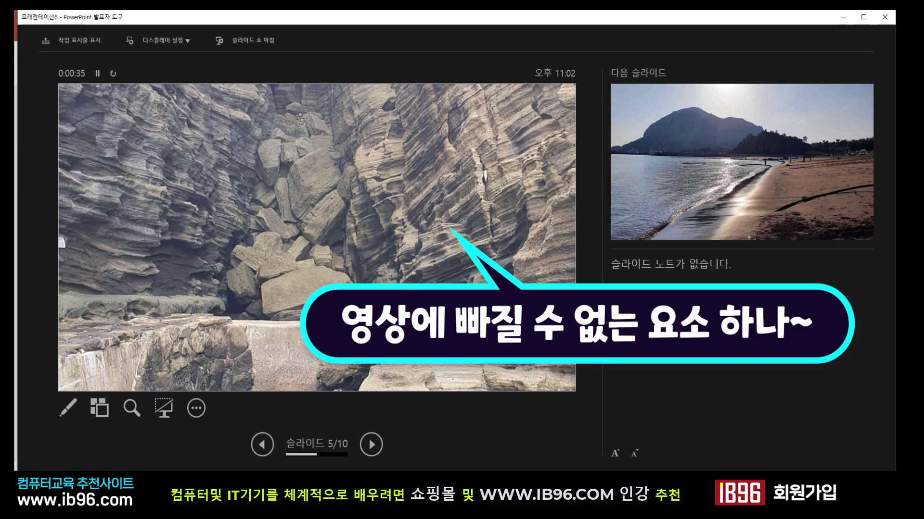
key("Right")
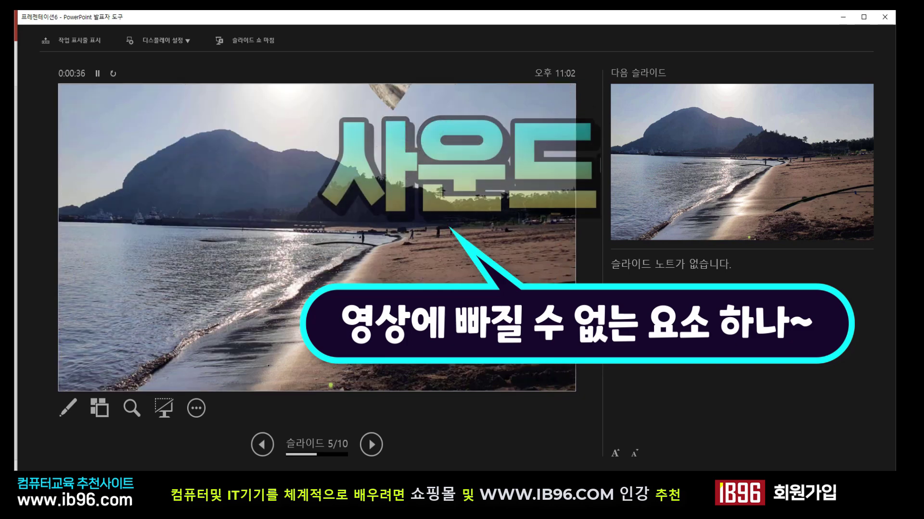
- Advance the running slide show by one more photo and close the presenter view
key("Right")
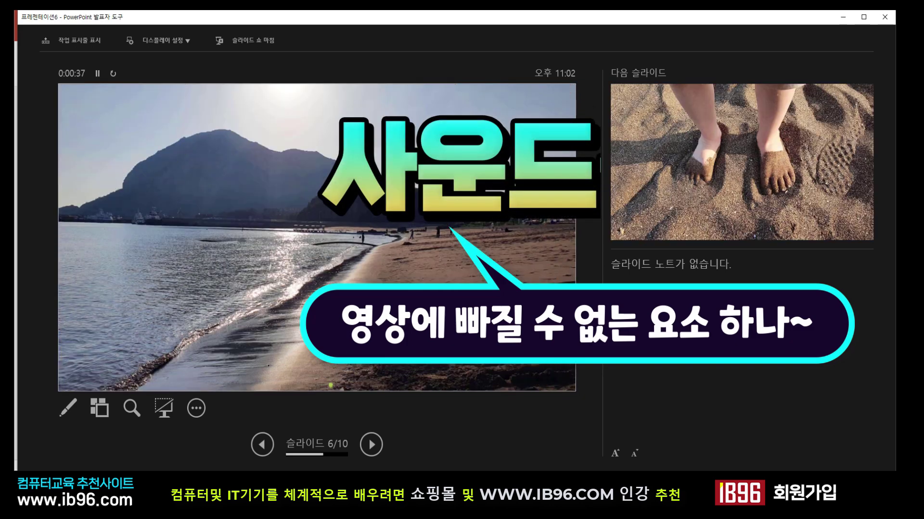
left_click(884, 19)
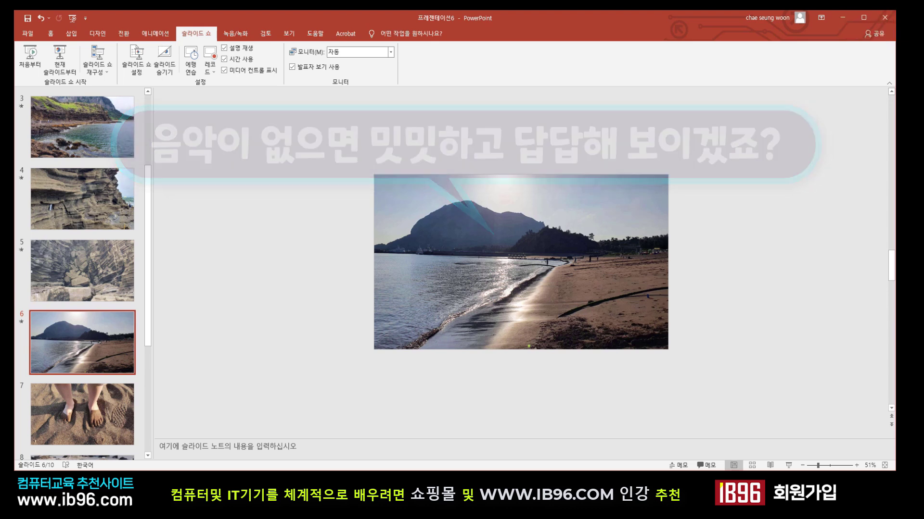
left_click(774, 194)
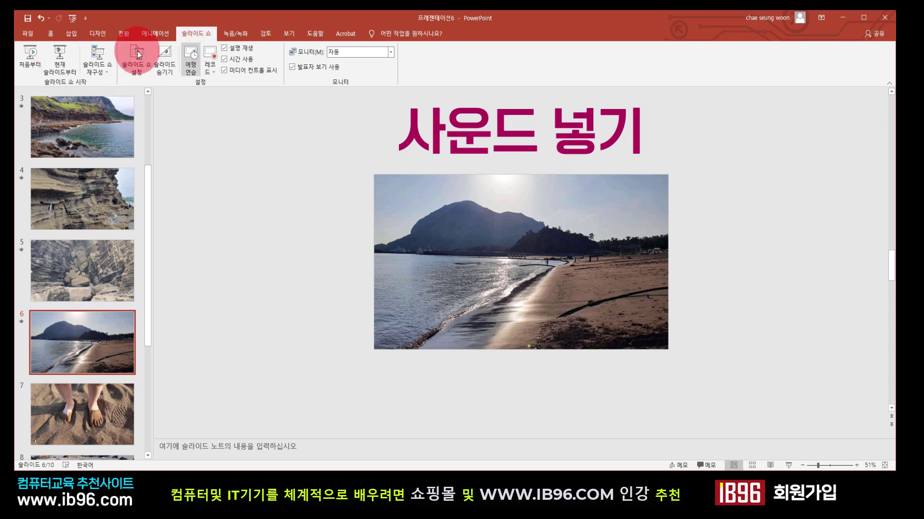
- Insert the audio file oneday.mp3 from the PC on slide 6 and move its speaker icon to the slide's lower-right corner
left_click(72, 35)
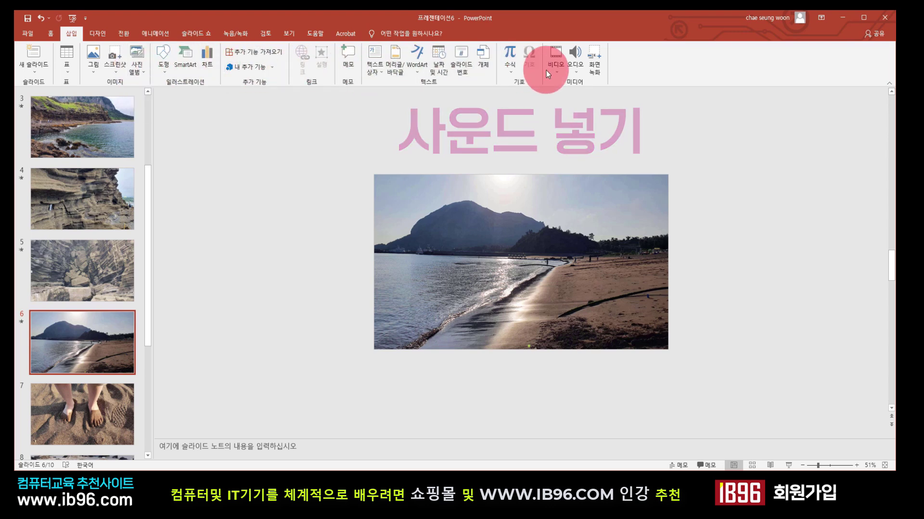
left_click(575, 69)
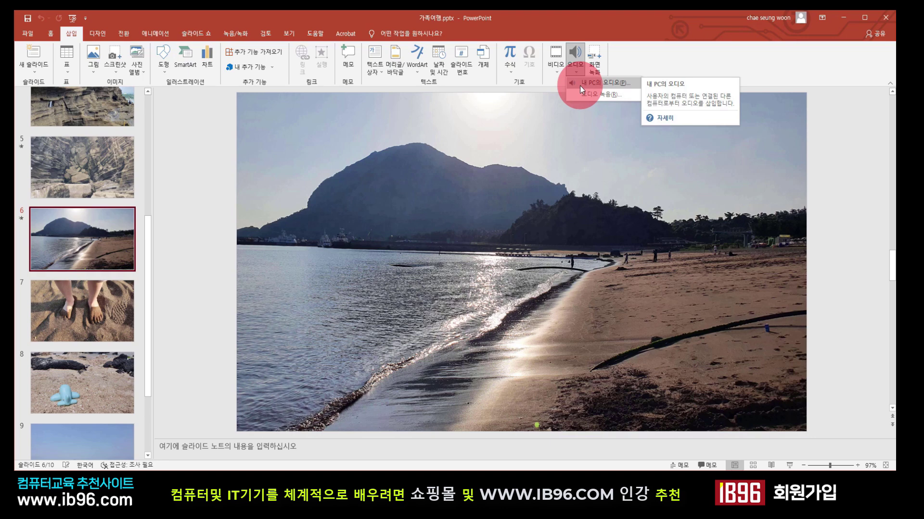
left_click(614, 82)
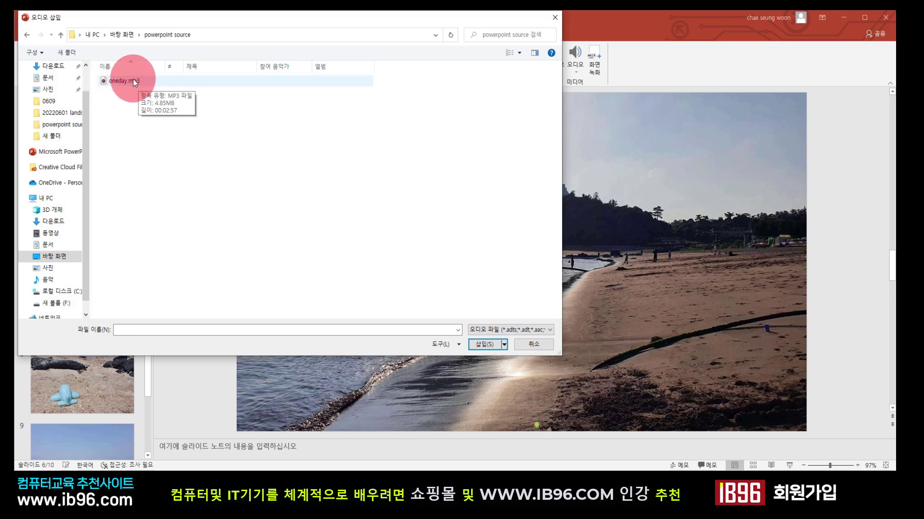
left_click(137, 81)
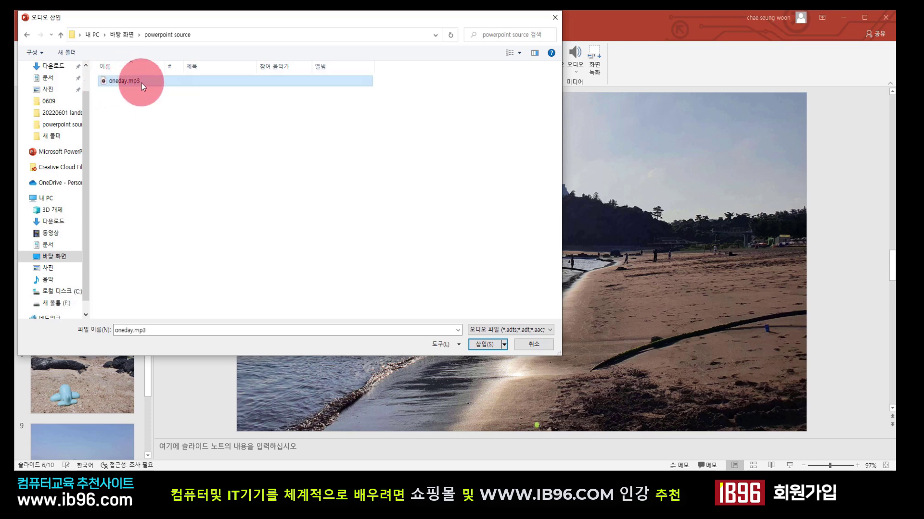
left_click(484, 343)
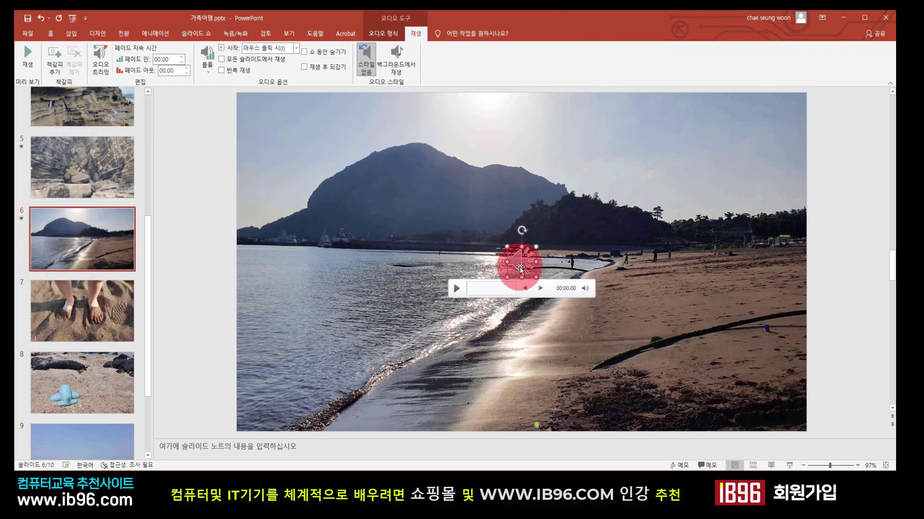
left_click_drag(519, 263, 775, 397)
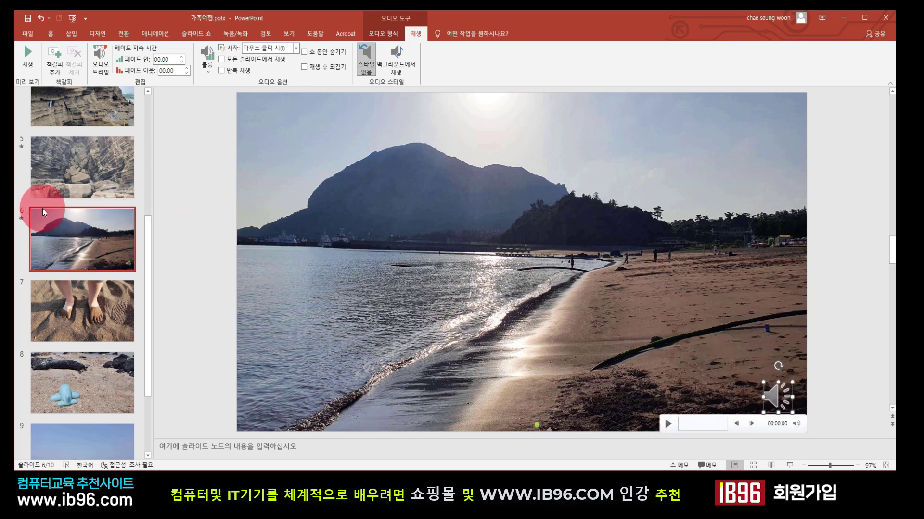
left_click_drag(63, 166, 62, 166)
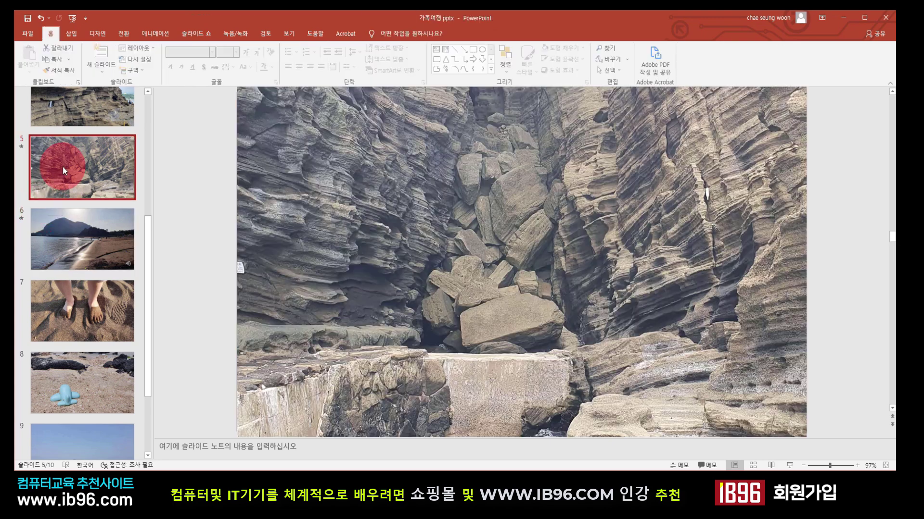
left_click_drag(533, 290, 778, 398)
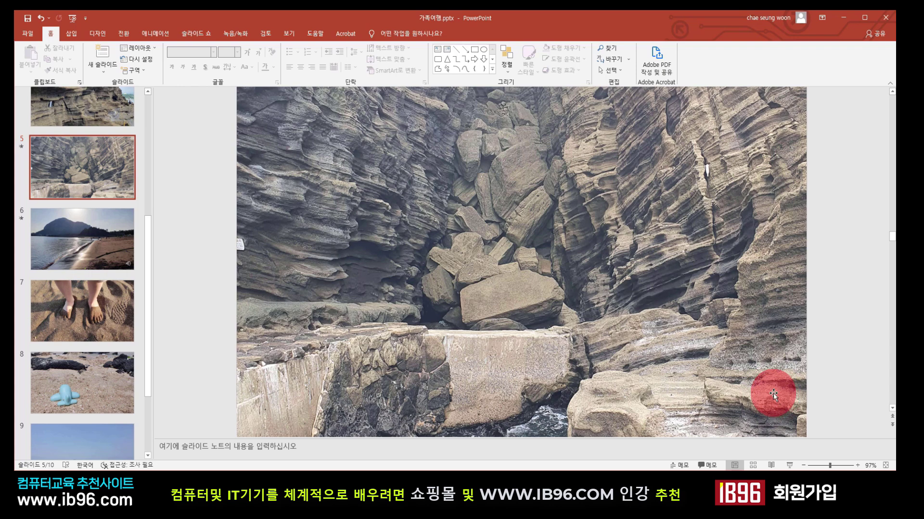
left_click(112, 226)
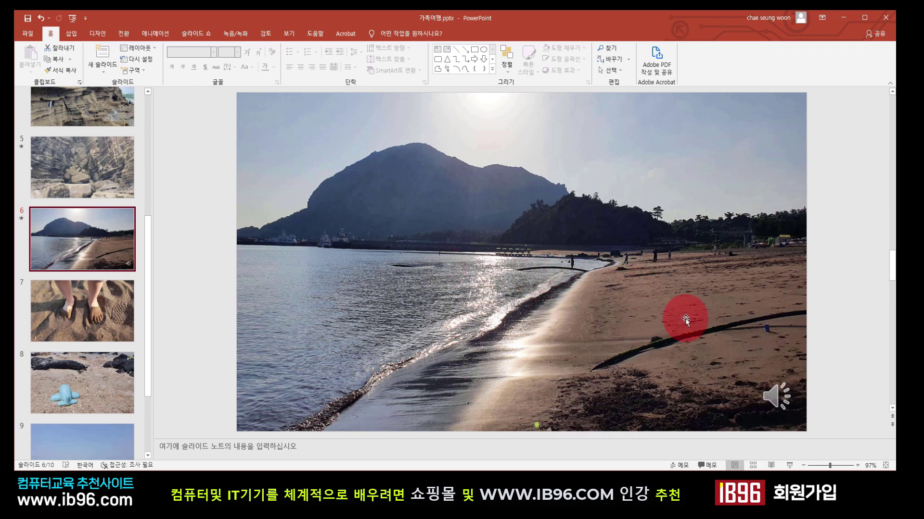
- Apply the 백그라운드에서 재생 audio style to the sound clip on slide 6
left_click(774, 391)
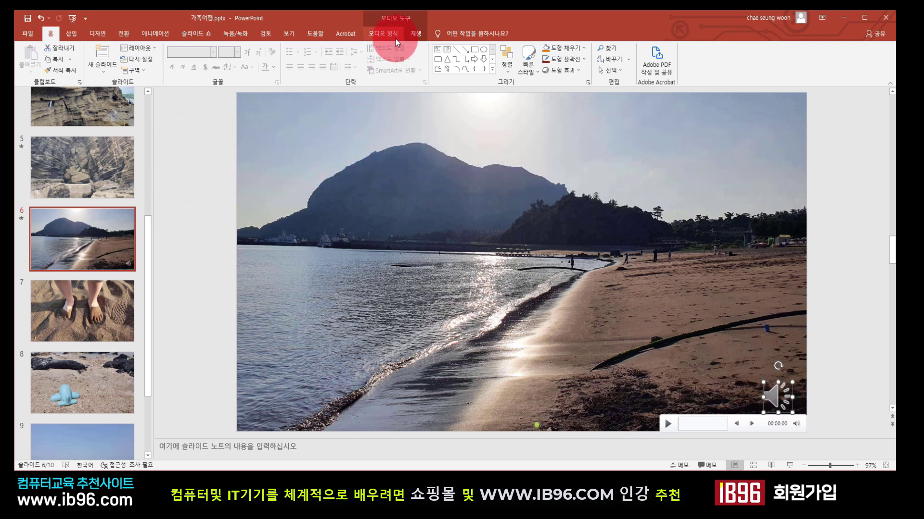
left_click(396, 36)
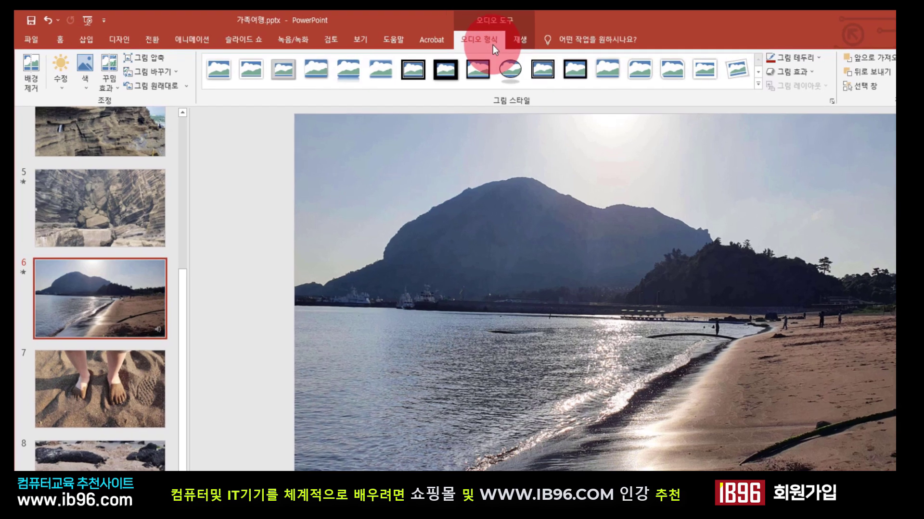
left_click(521, 40)
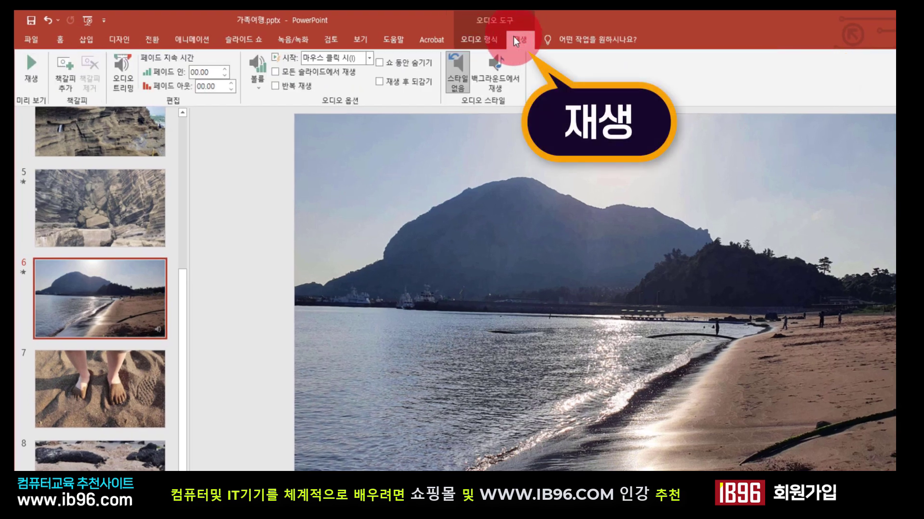
left_click(501, 82)
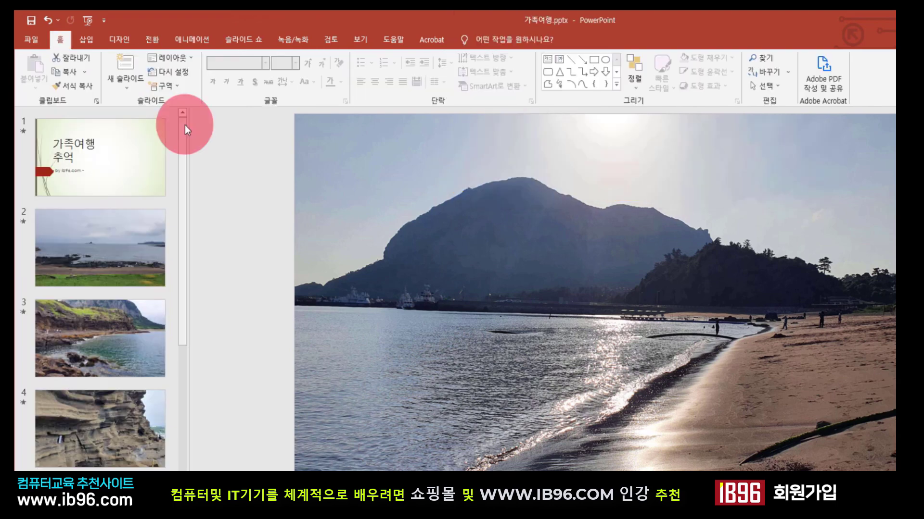
- Reselect the sound clip on slide 6 and turn off its 쇼 동안 숨기기 option, leaving the start mode at 자동 실행
left_click_drag(185, 125, 185, 207)
left_click(645, 377)
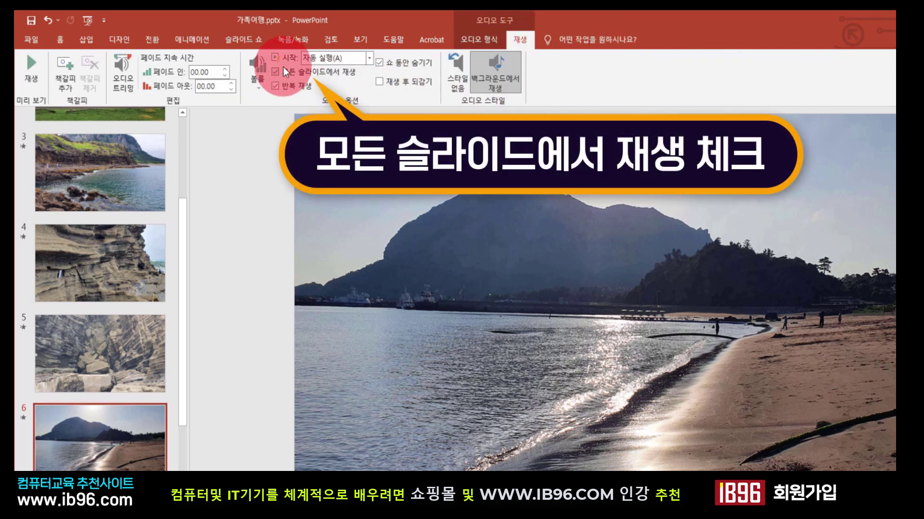
left_click(392, 68)
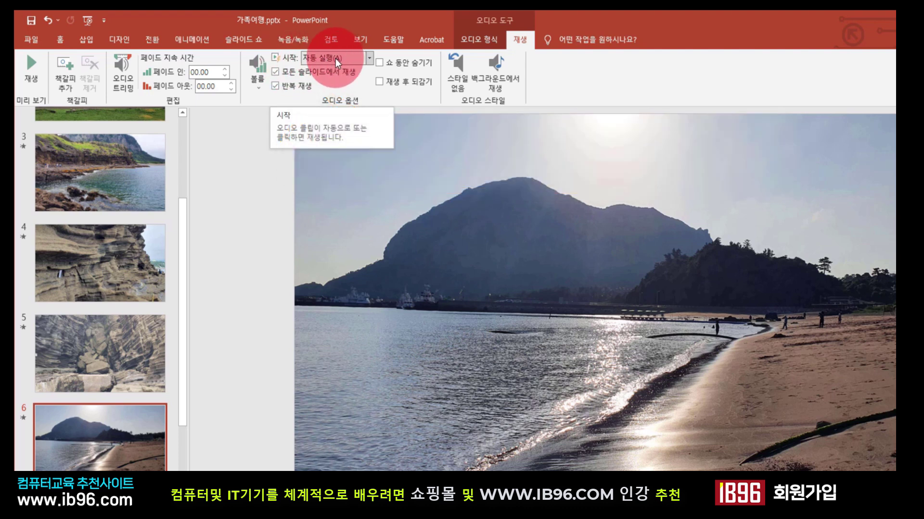
left_click(370, 57)
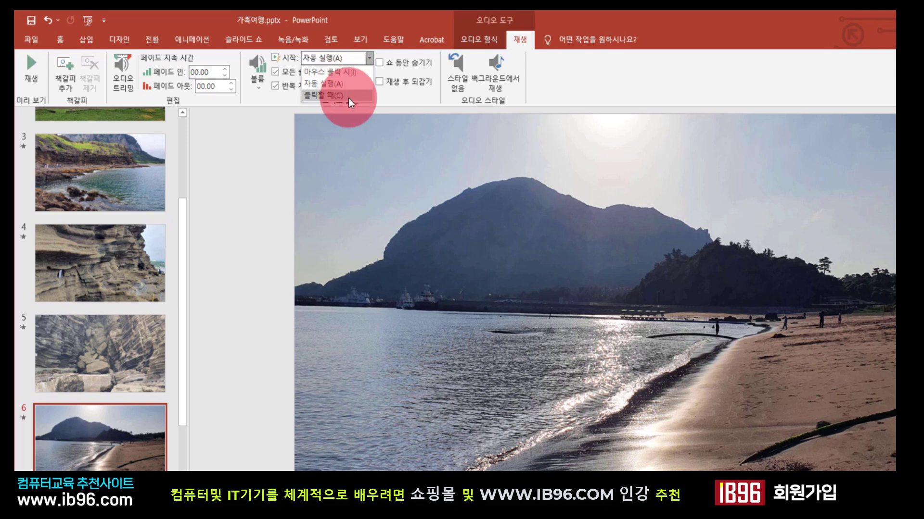
left_click(562, 82)
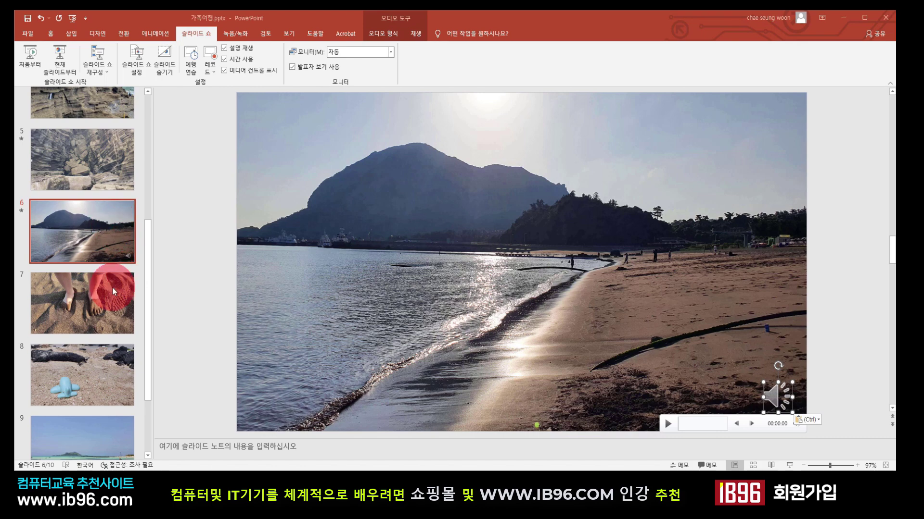
- Remove the sound clip from slide 6 and paste it on cover slide 1
key("Page_Up")
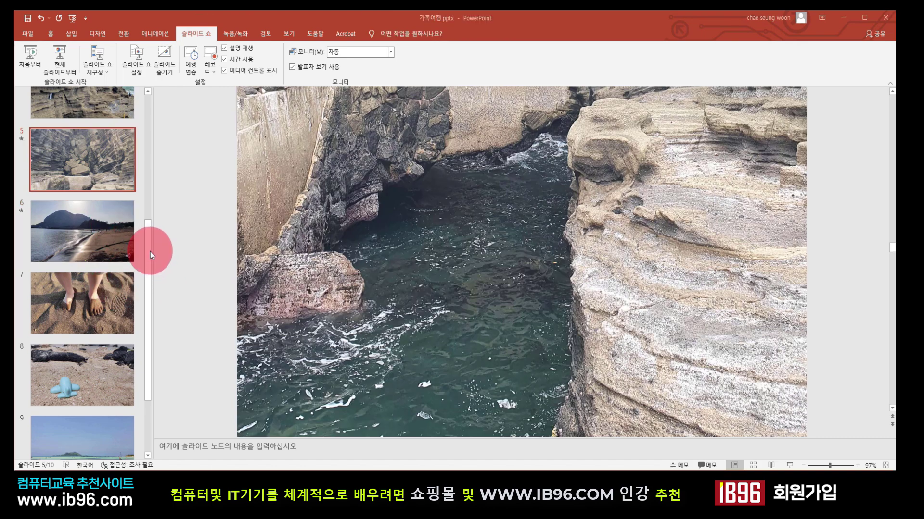
scroll(146, 131, "up", 5)
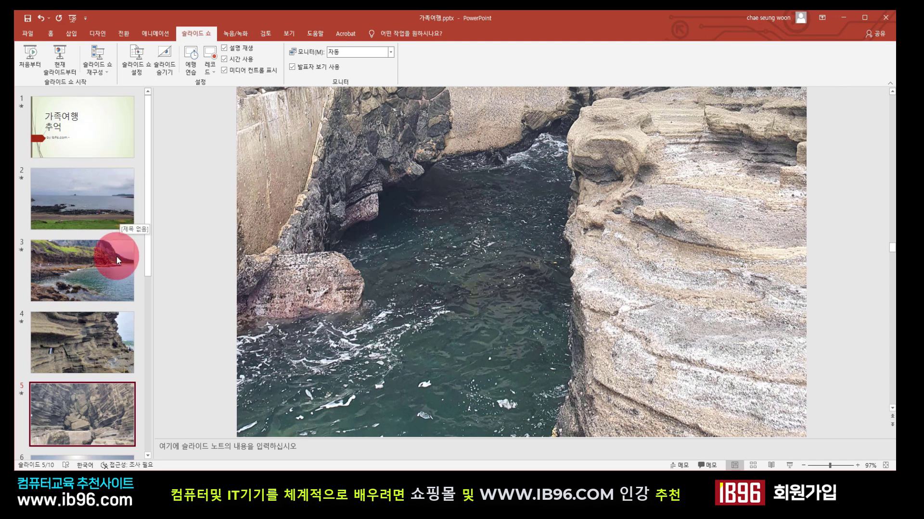
key("Page_Down")
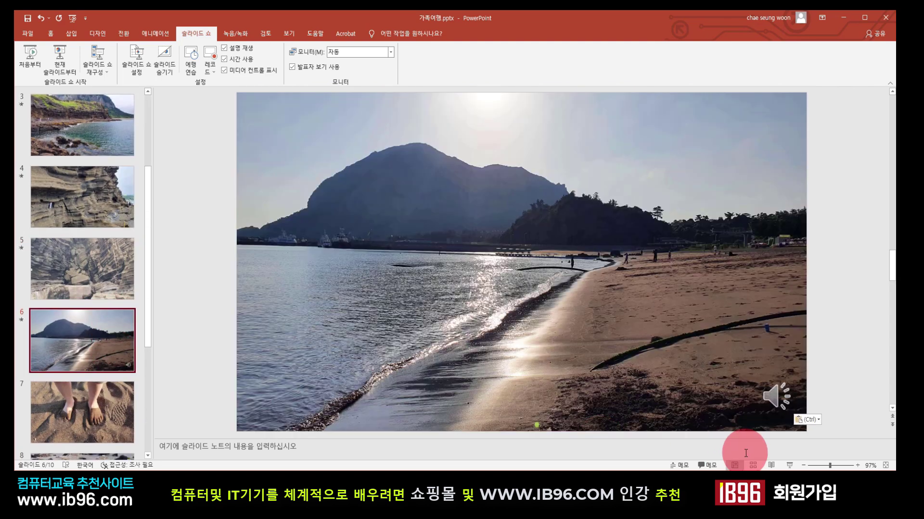
mouse_move(780, 395)
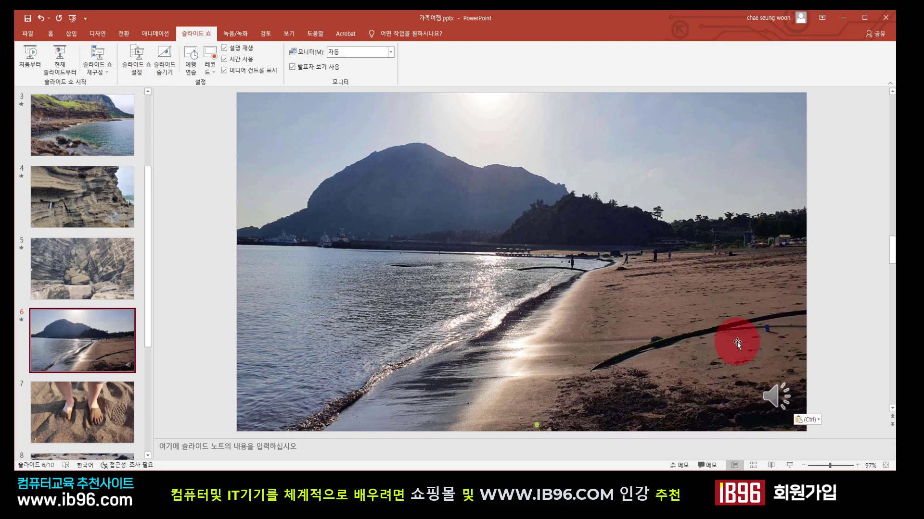
left_click(774, 397)
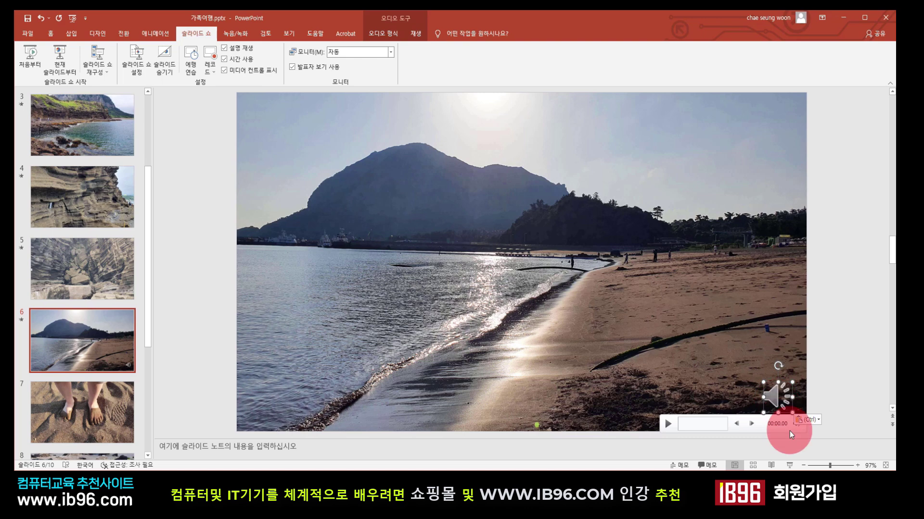
key("Delete")
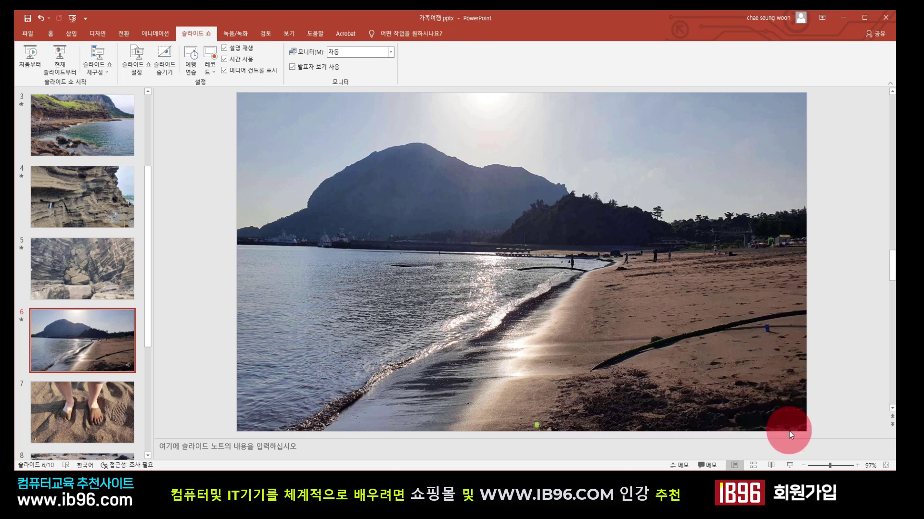
left_click_drag(143, 186, 142, 110)
left_click(91, 127)
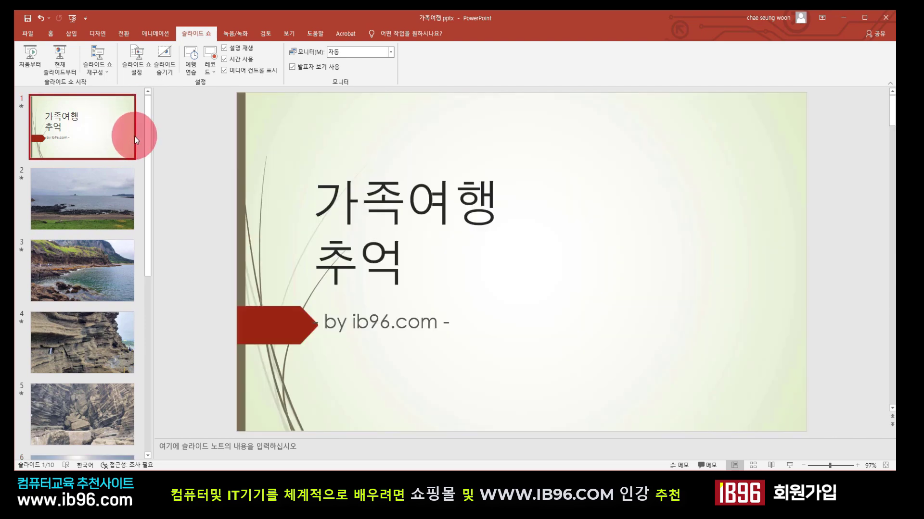
key("ctrl+v")
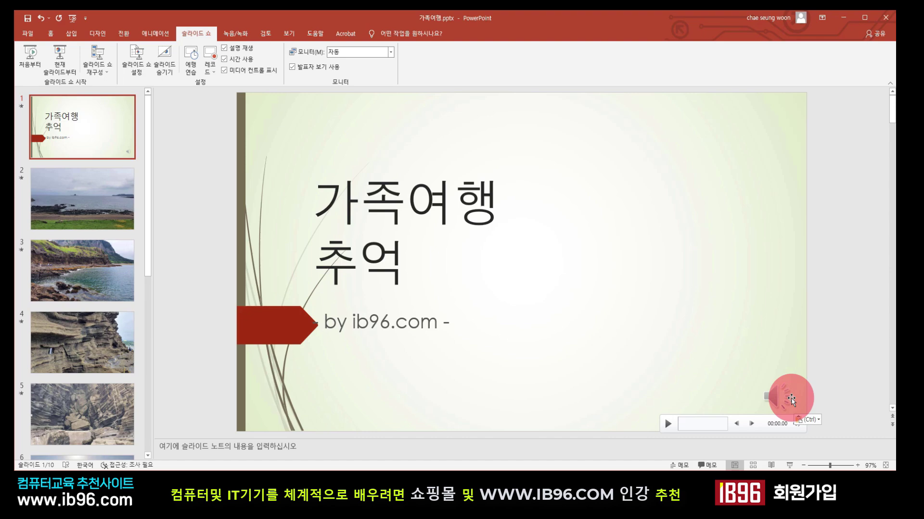
- Add a new slide with the 빈 화면 layout after the elephant photo on slide 10 and select it
scroll(243, 204, "down", 6)
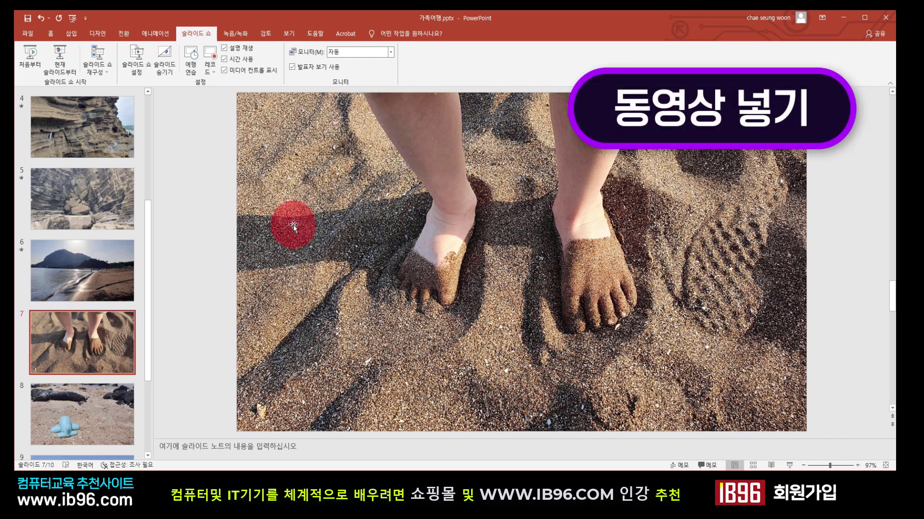
scroll(186, 247, "up", 1)
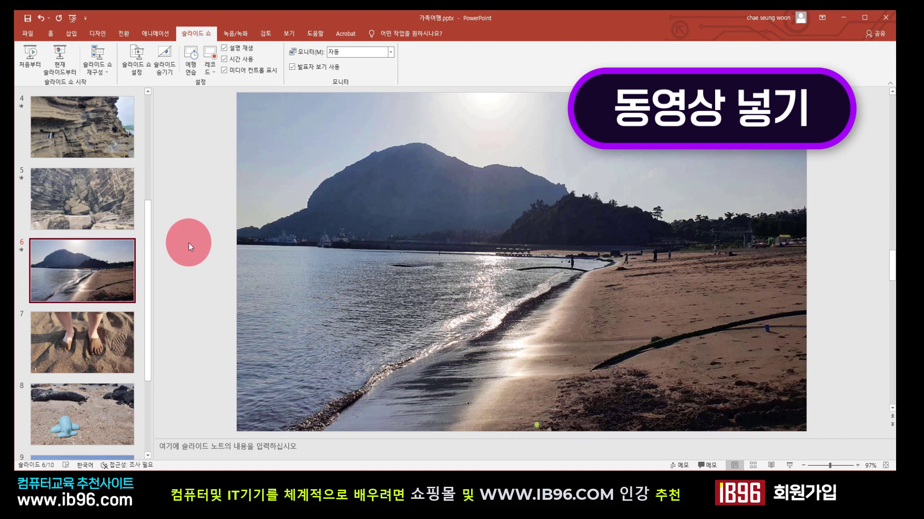
left_click_drag(149, 233, 167, 357)
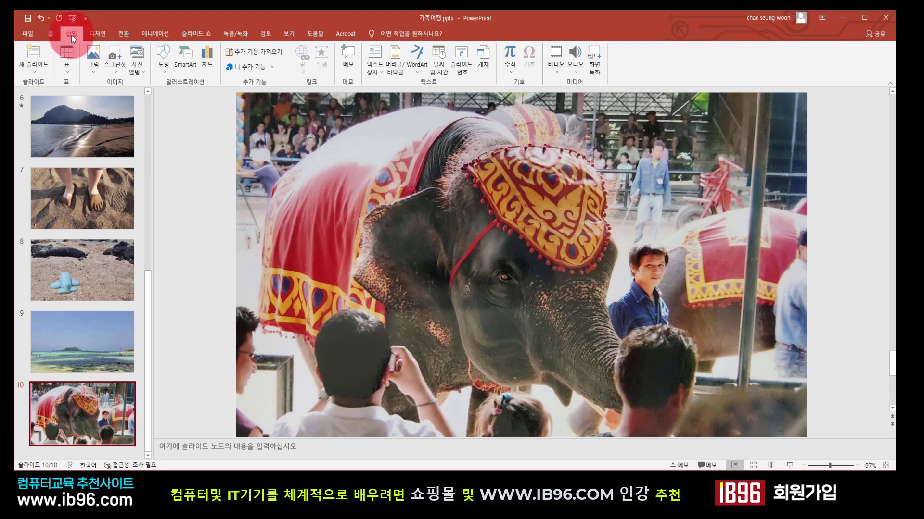
left_click(34, 73)
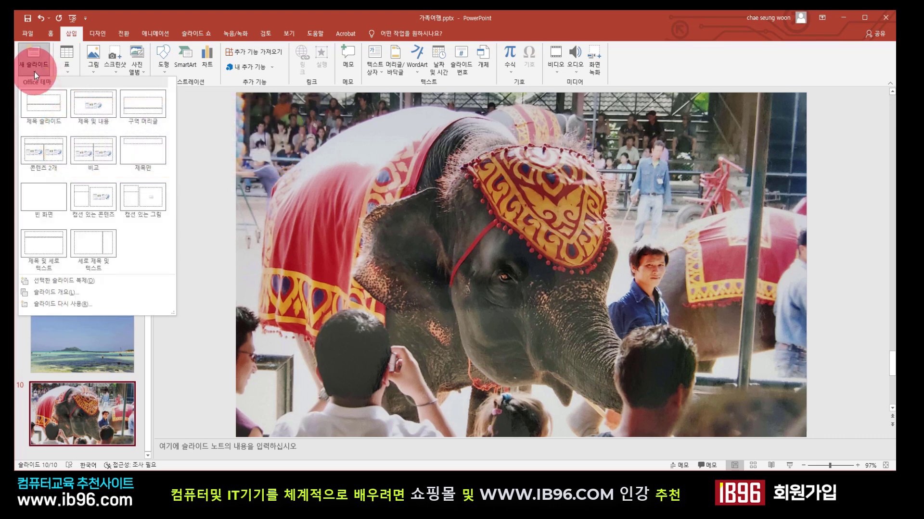
left_click(47, 198)
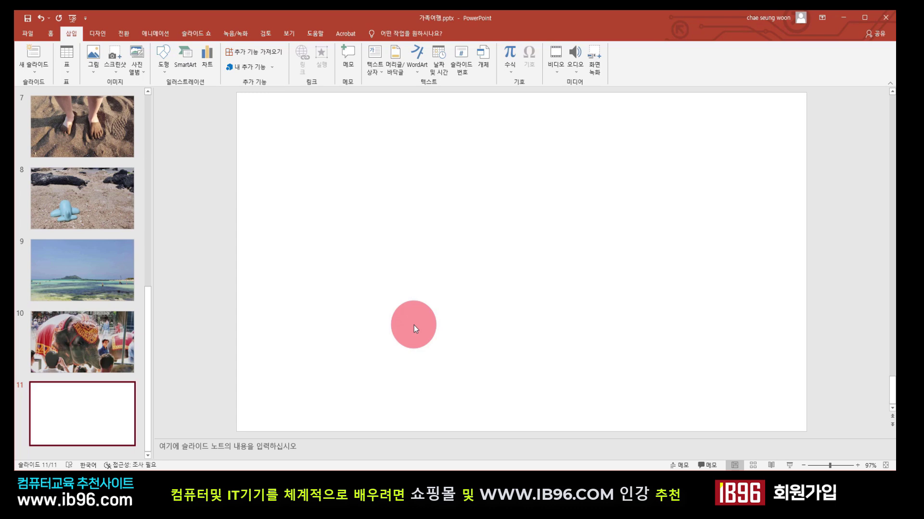
left_click(95, 328)
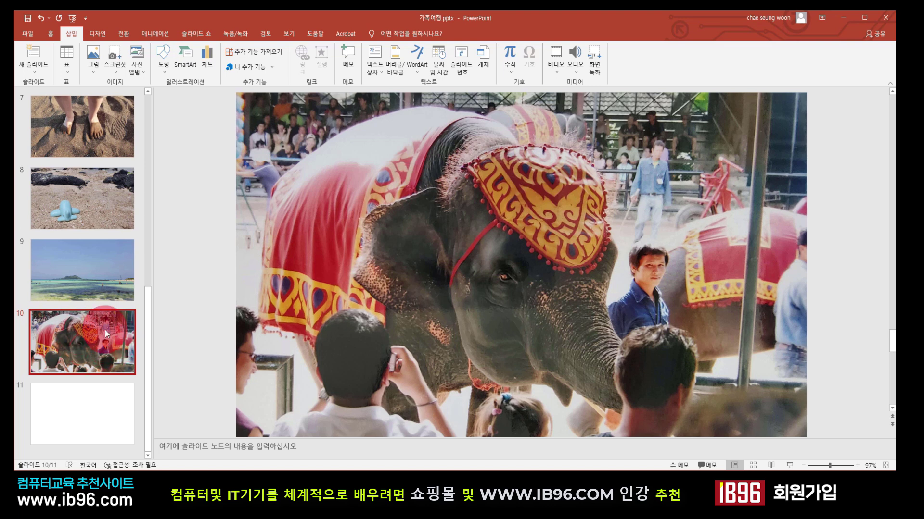
left_click_drag(104, 336, 94, 409)
left_click(84, 408)
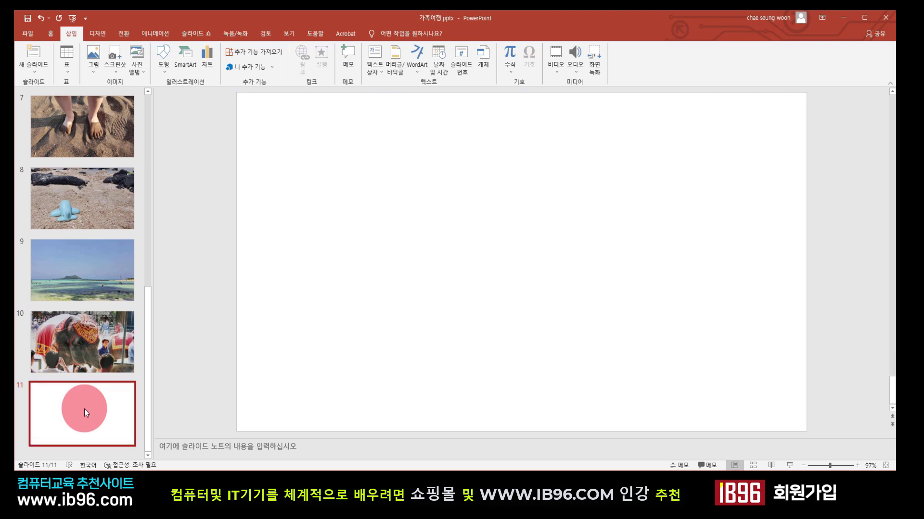
- Insert the video 20220602_115542.mp4 from the powerpoint source folder on this device onto blank slide 11
left_click(73, 35)
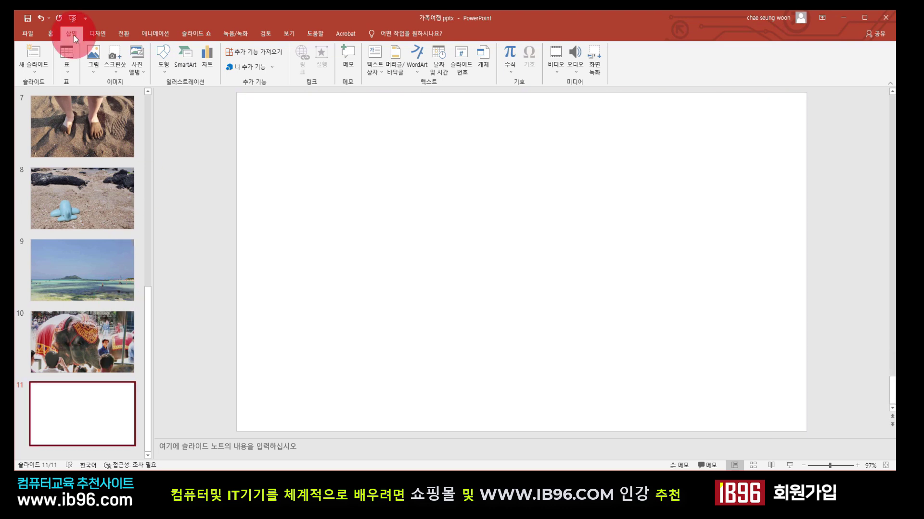
left_click(557, 72)
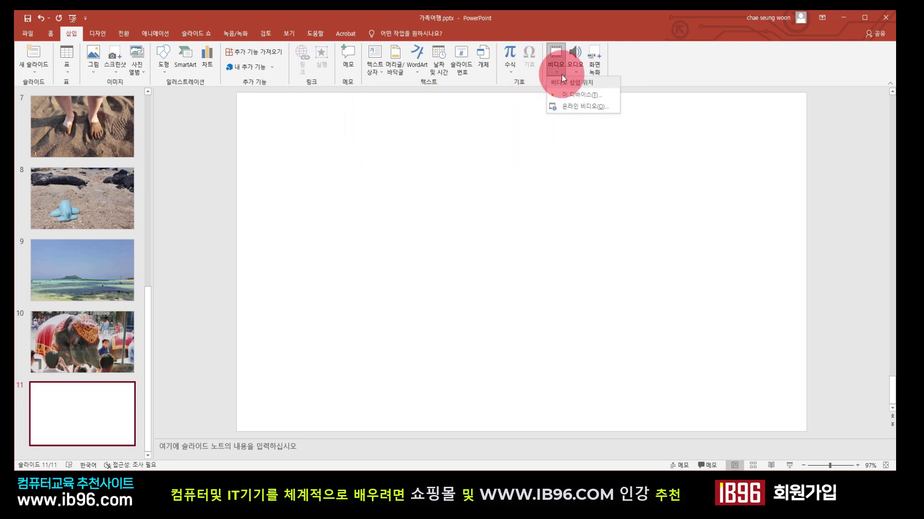
left_click(587, 95)
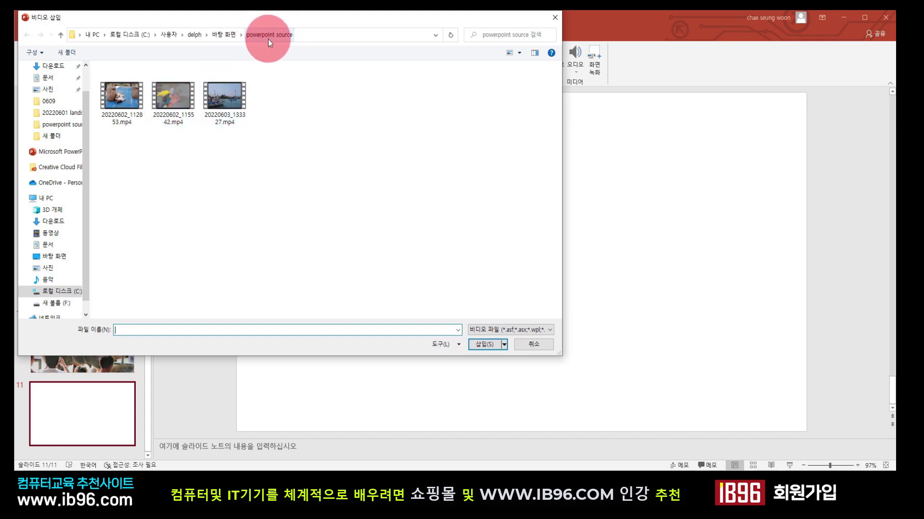
left_click(169, 100)
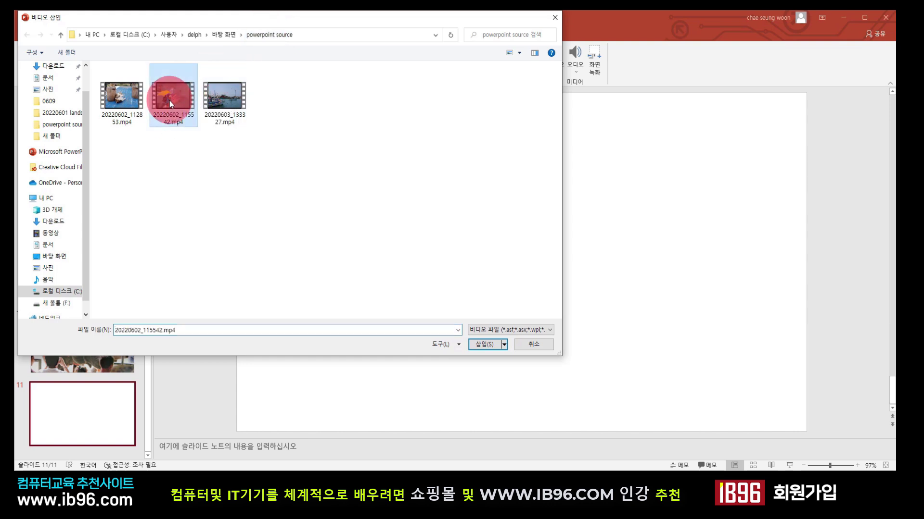
left_click(483, 345)
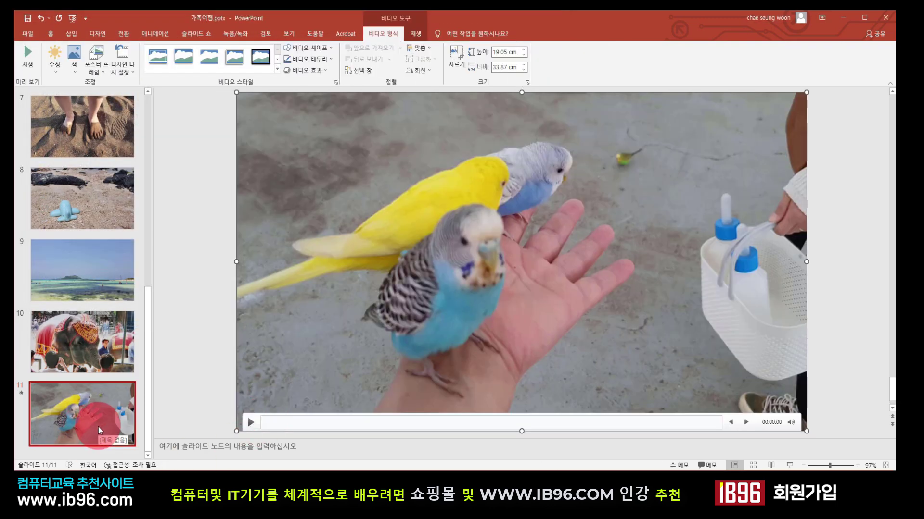
- Play a short stretch of the bird video on slide 11, lower its playback volume, and play it again briefly
left_click(252, 424)
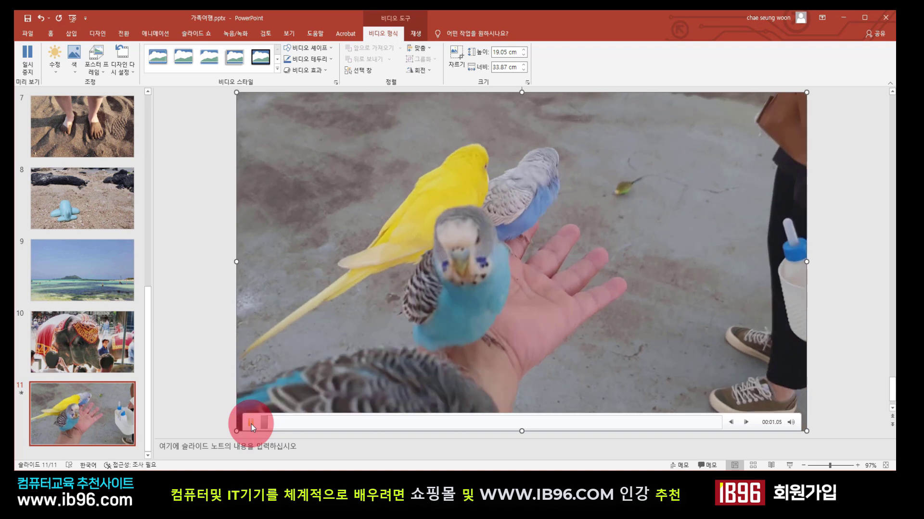
left_click(251, 424)
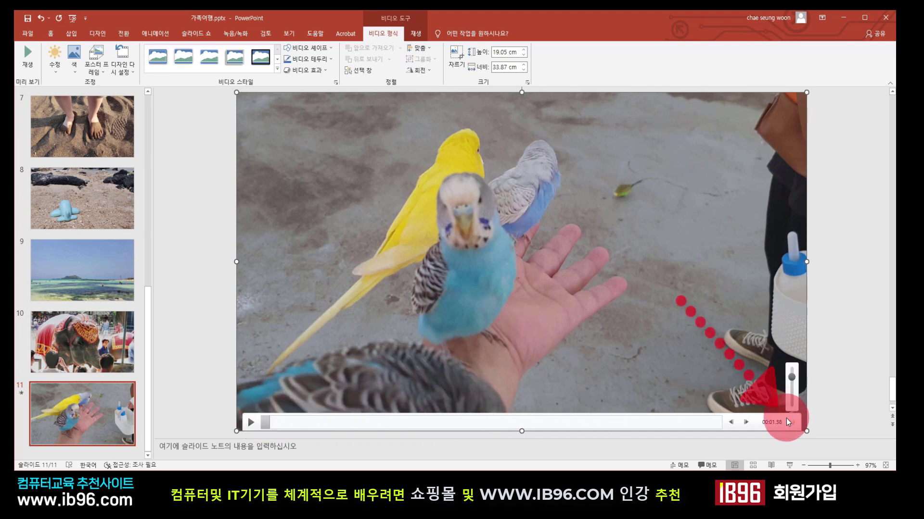
mouse_move(791, 423)
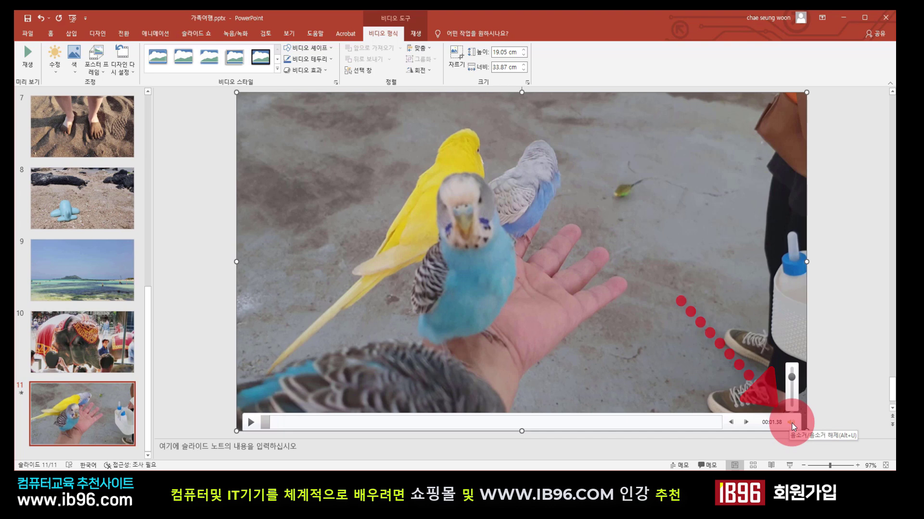
left_click(793, 379)
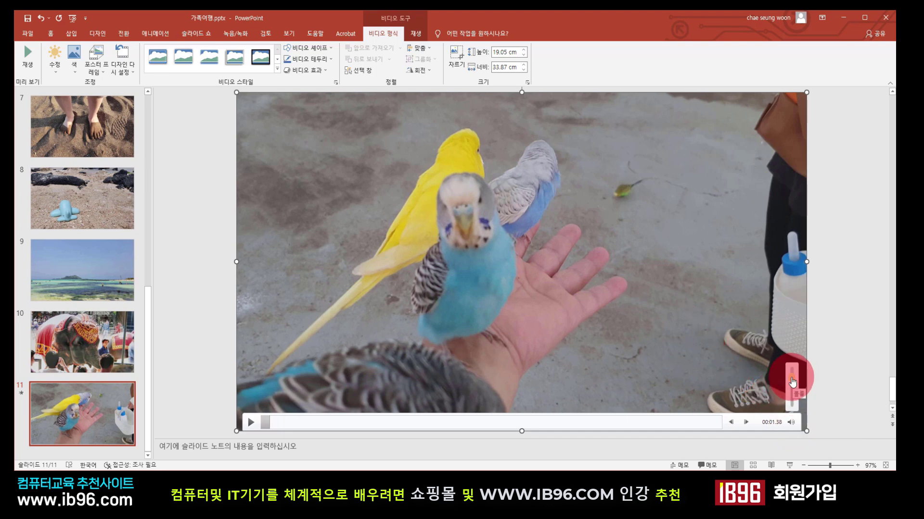
left_click_drag(793, 383, 798, 413)
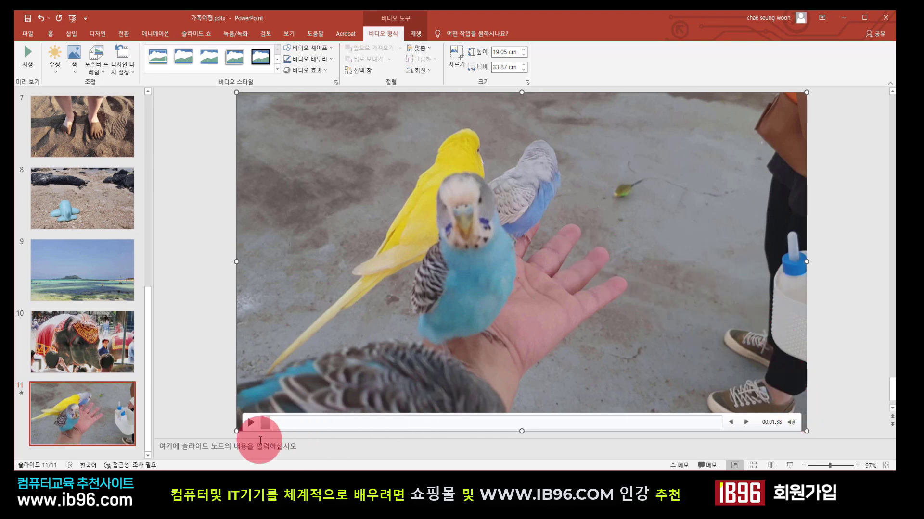
left_click(249, 424)
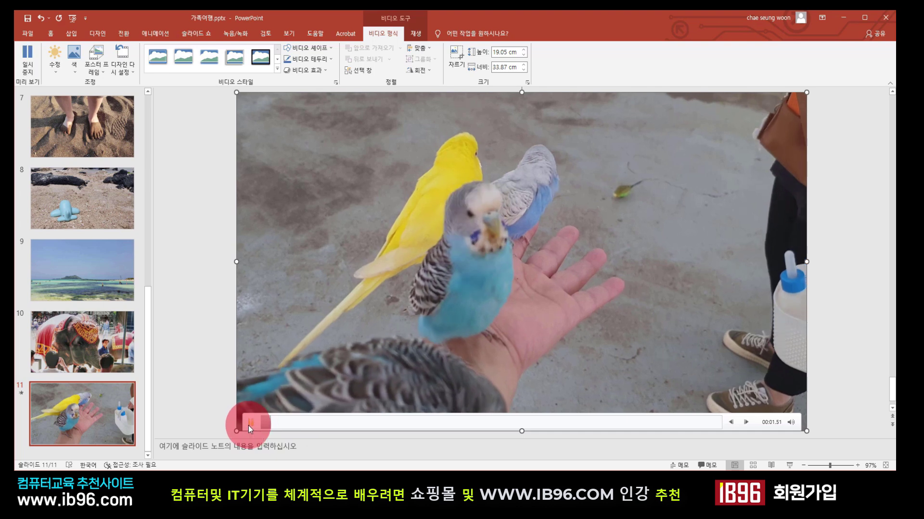
left_click(249, 423)
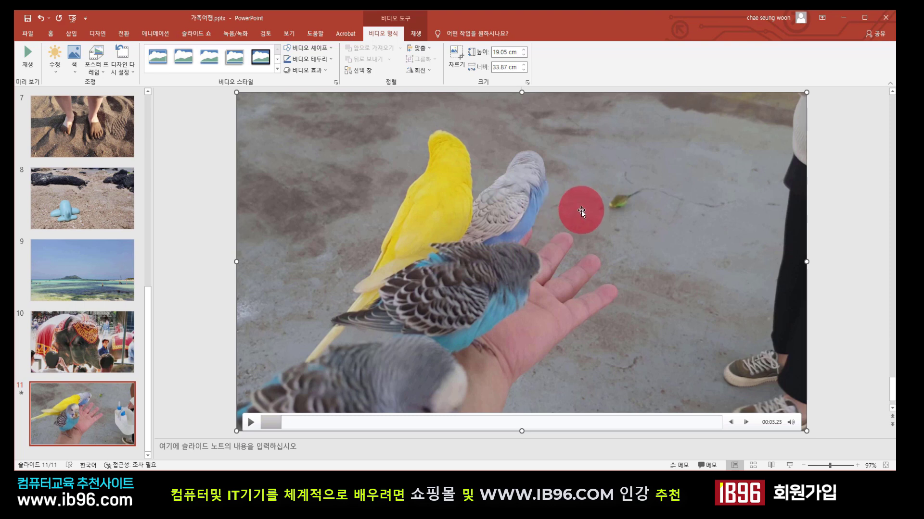
- Set the bird video's playback volume close to the minimum and check the sound with short playbacks
mouse_move(791, 422)
left_click(793, 407)
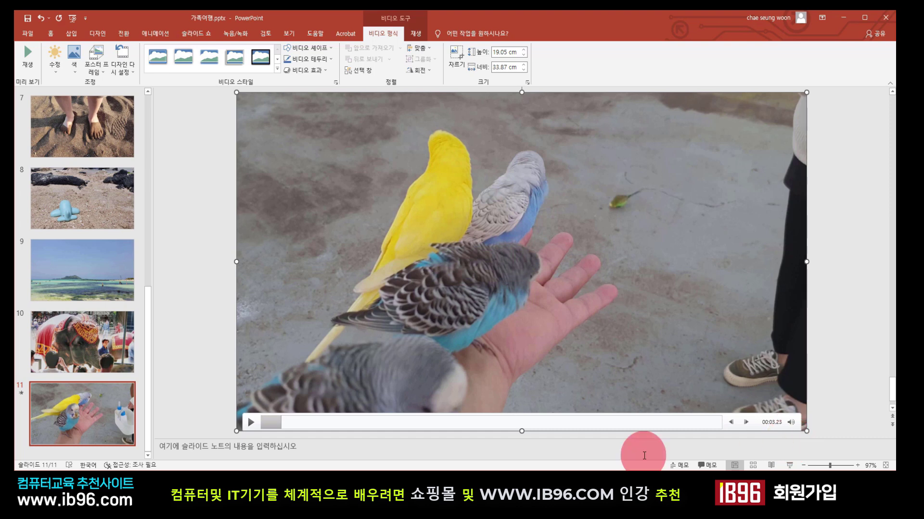
left_click(250, 422)
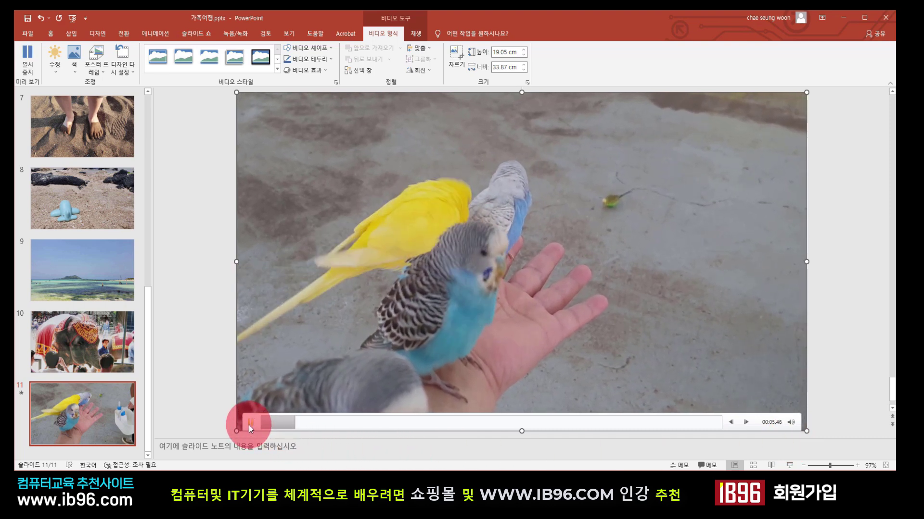
left_click(249, 425)
mouse_move(793, 422)
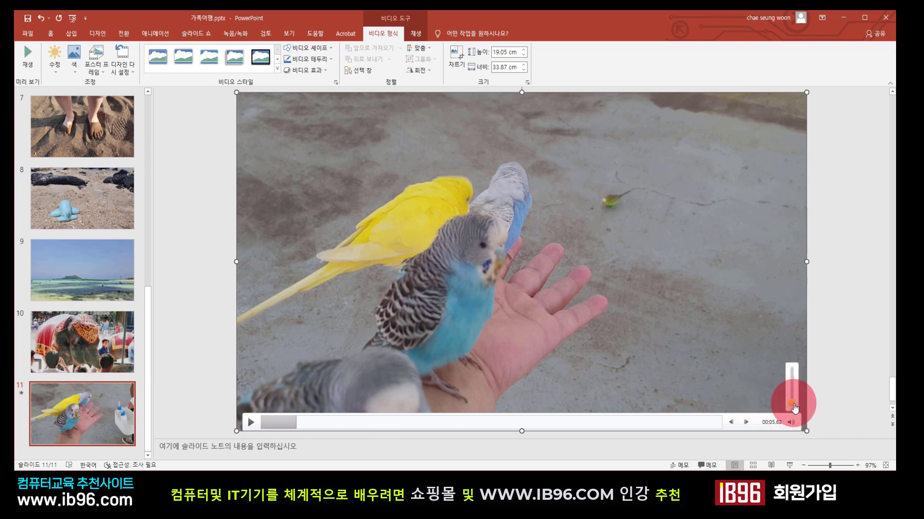
left_click(250, 425)
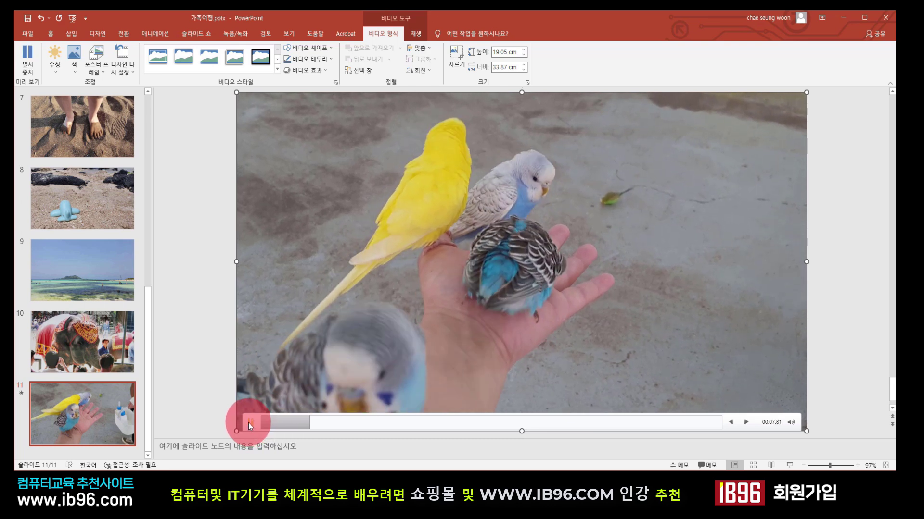
left_click(250, 423)
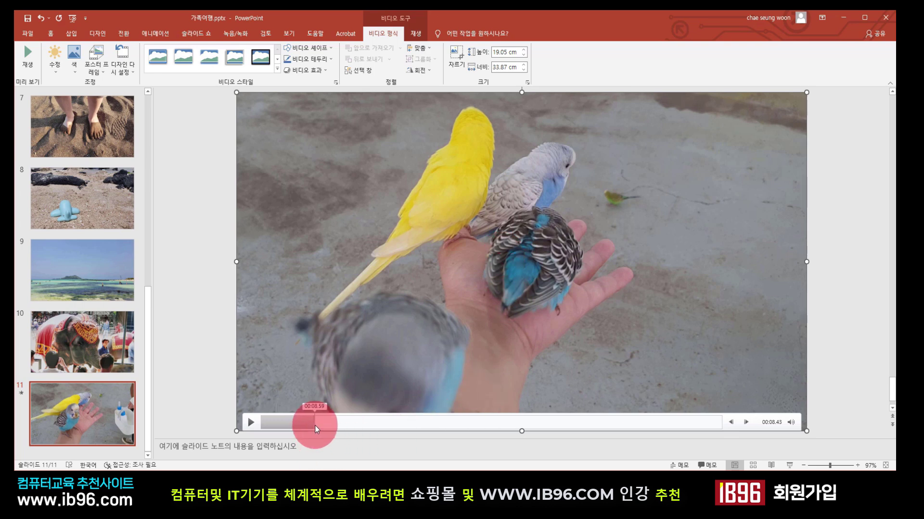
- Move the bird video's playback position to about 00:22.01, then trim the clip to start at about 00:32.610 and end at about 00:37.456
left_click_drag(309, 423, 399, 443)
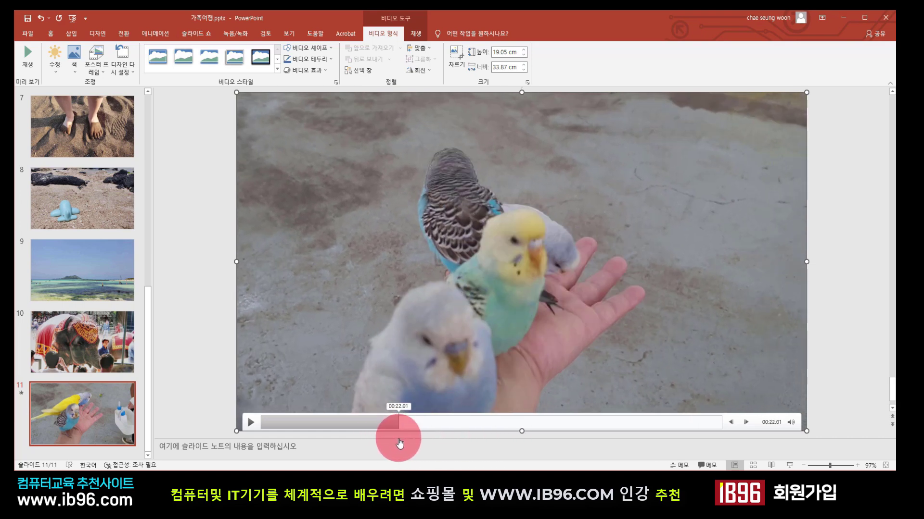
right_click(528, 207)
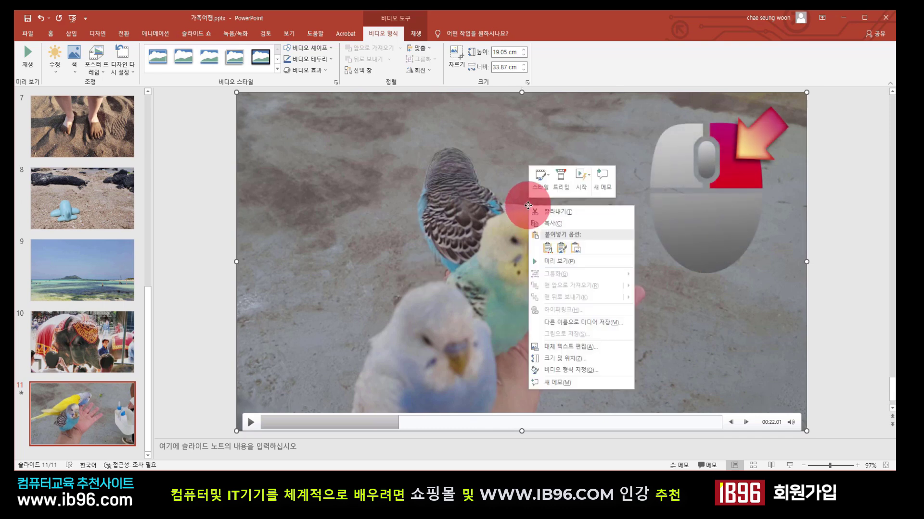
left_click(562, 177)
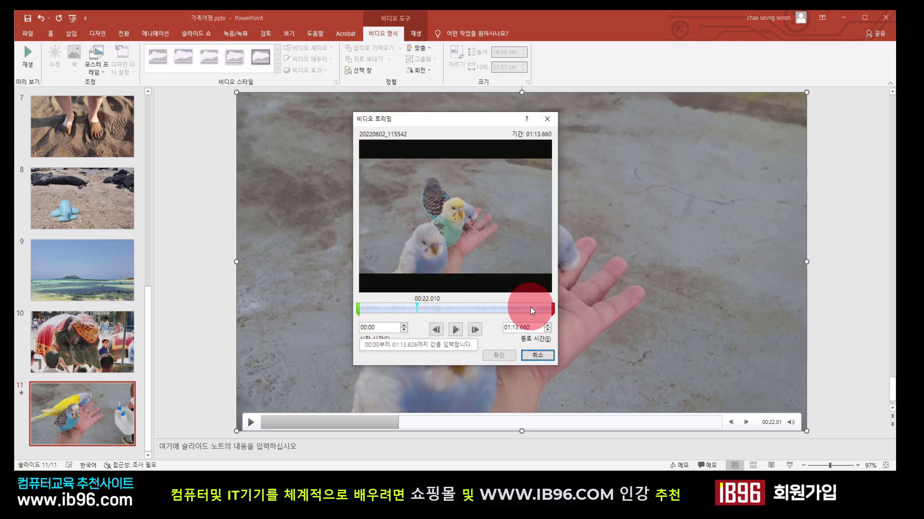
left_click_drag(358, 310, 443, 310)
left_click_drag(554, 313, 460, 324)
left_click(443, 311)
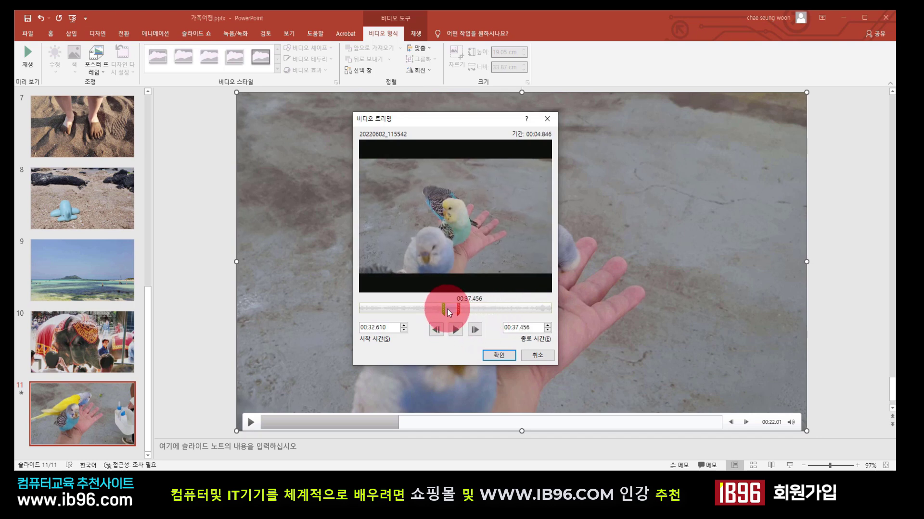
left_click(458, 310)
left_click(444, 310)
left_click(458, 313)
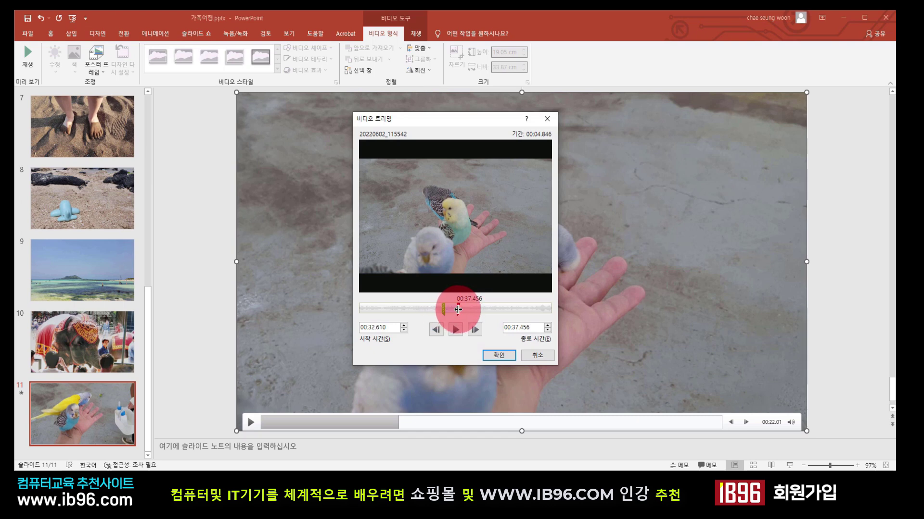
left_click(372, 329)
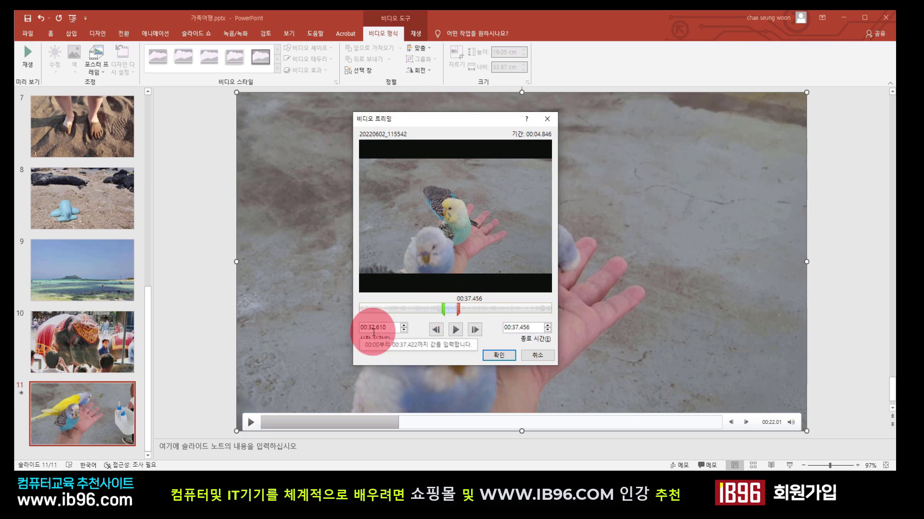
left_click(512, 330)
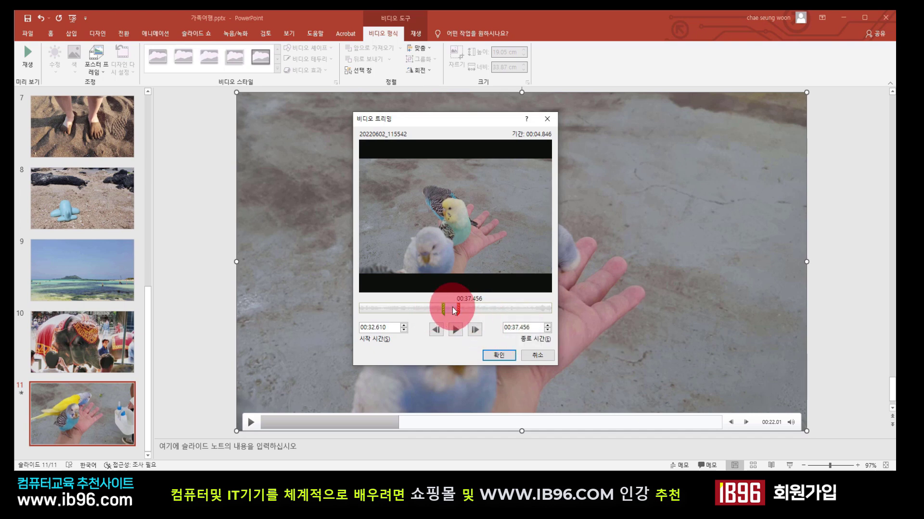
- Move the trim start to about 00:30.694, preview the trimmed section, and apply the trim
left_click_drag(442, 311, 438, 311)
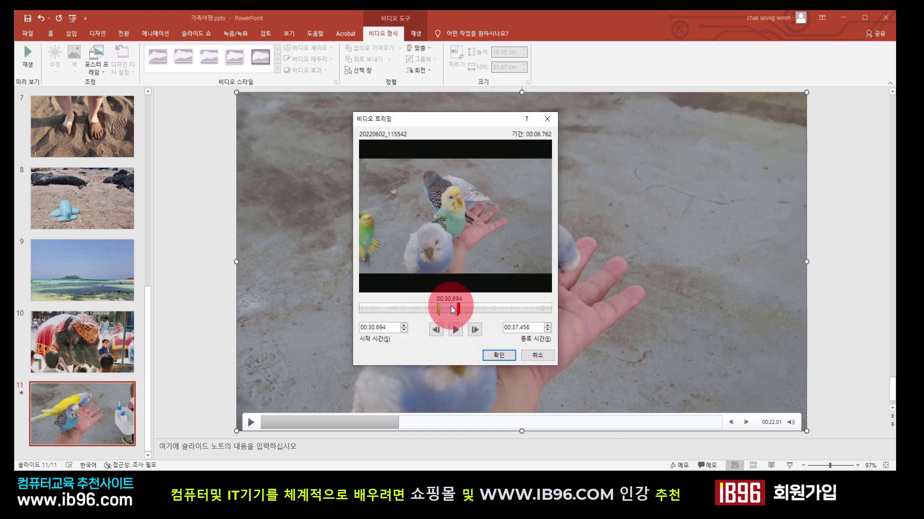
left_click(457, 330)
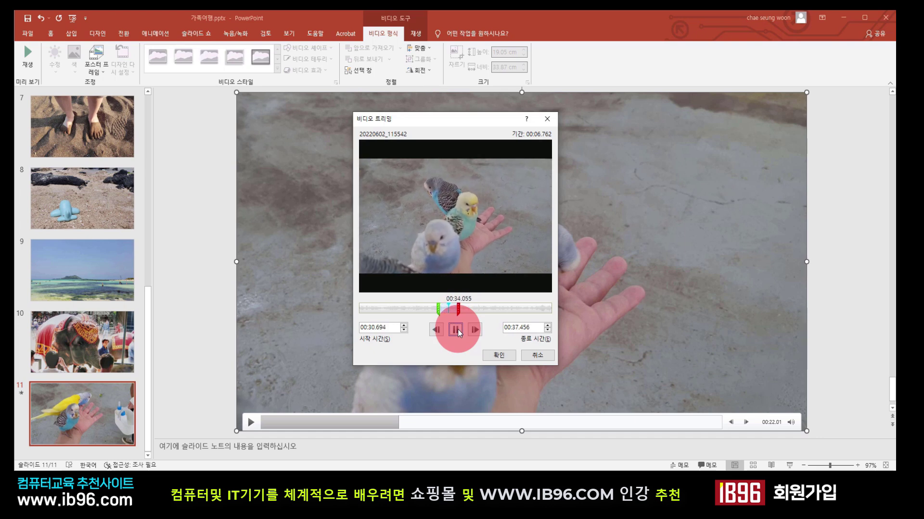
left_click(457, 331)
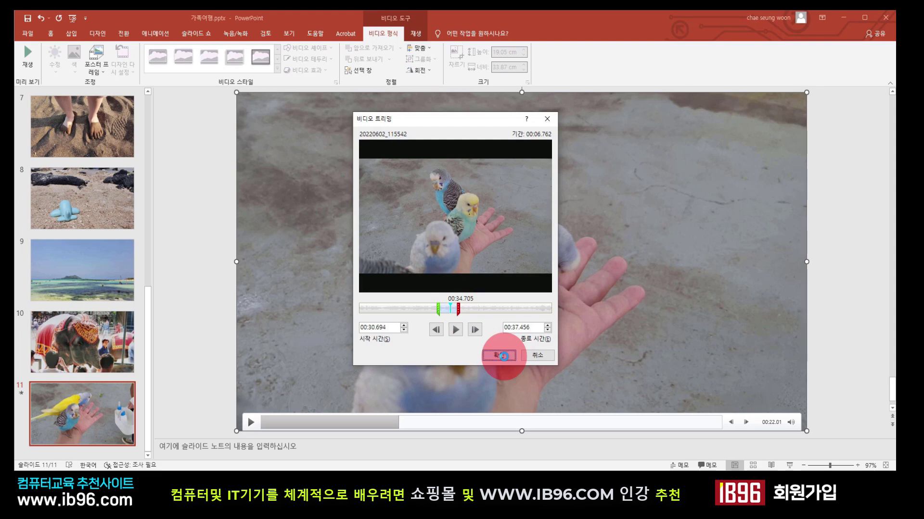
left_click(502, 356)
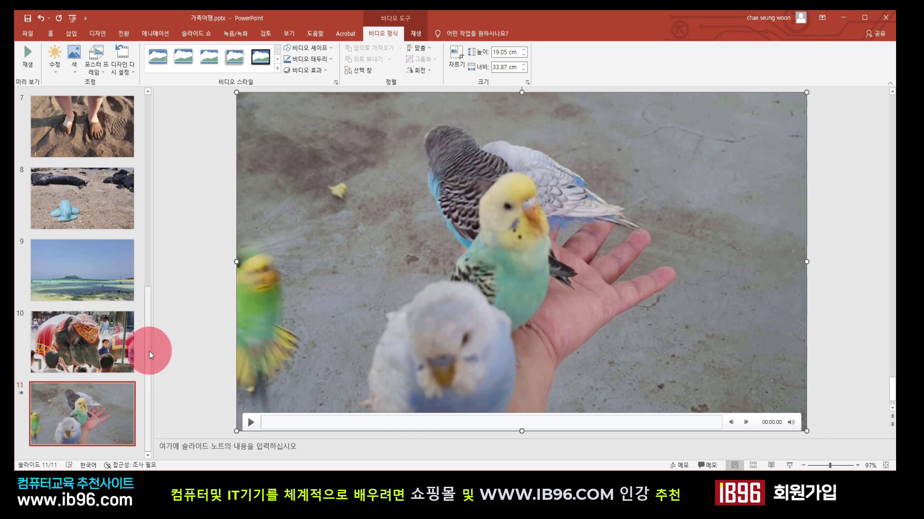
- Return to cover slide 1 and look at the recording and slide show start options
left_click_drag(148, 350, 159, 144)
left_click(239, 34)
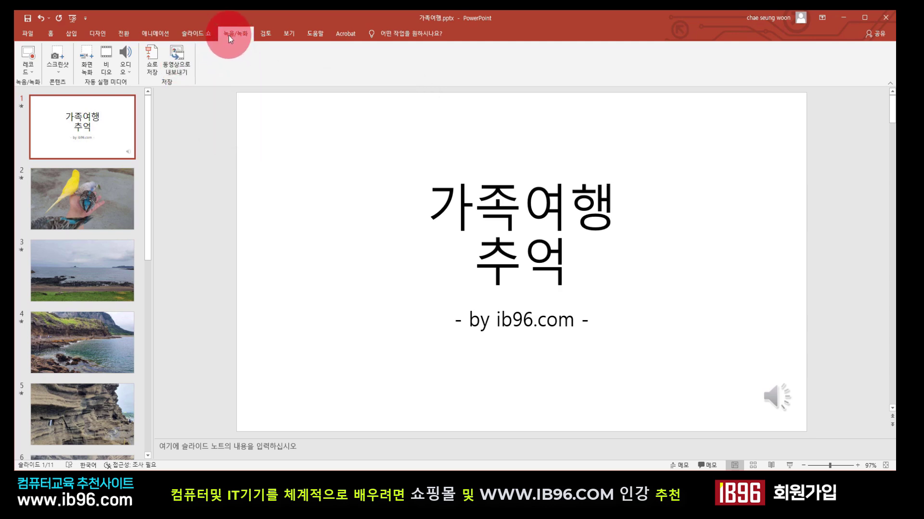
left_click(197, 34)
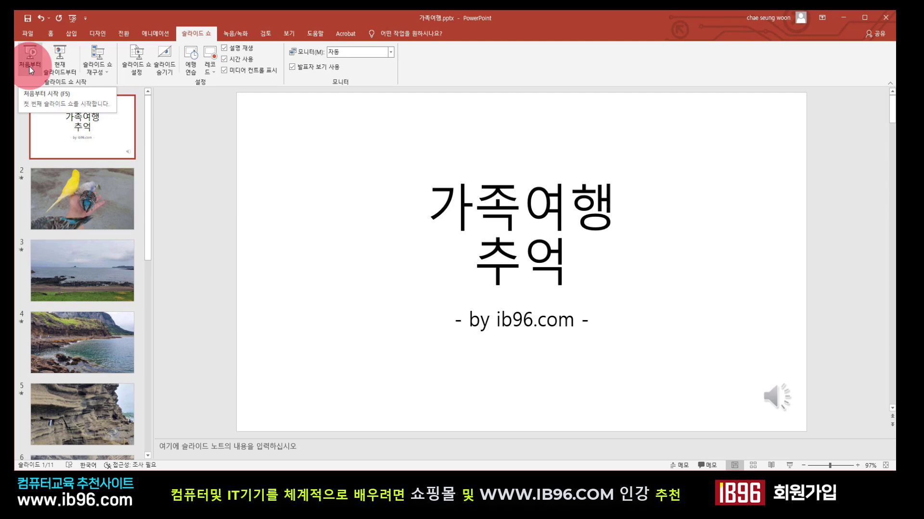
- Export the presentation as a Full HD(1080p) MPEG-4 video and save it as 가족여행.mp4 in the powerpoint source folder
left_click(237, 34)
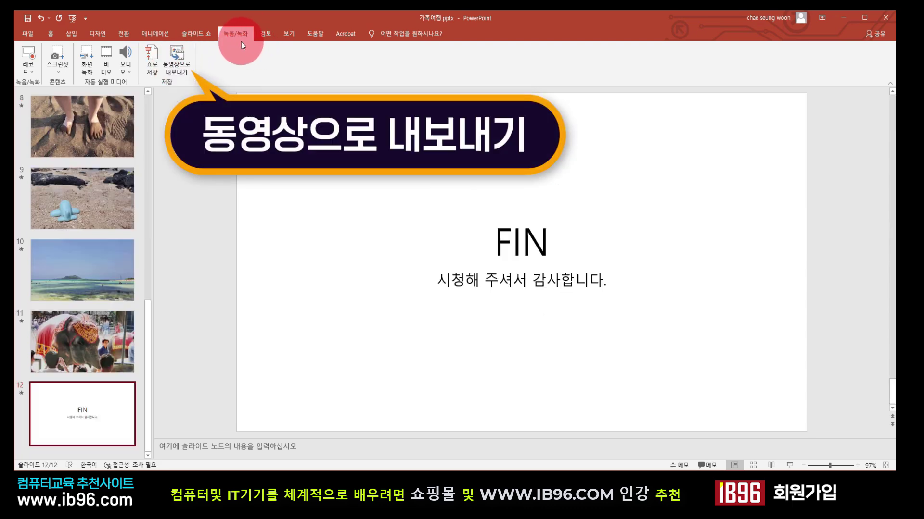
left_click(179, 65)
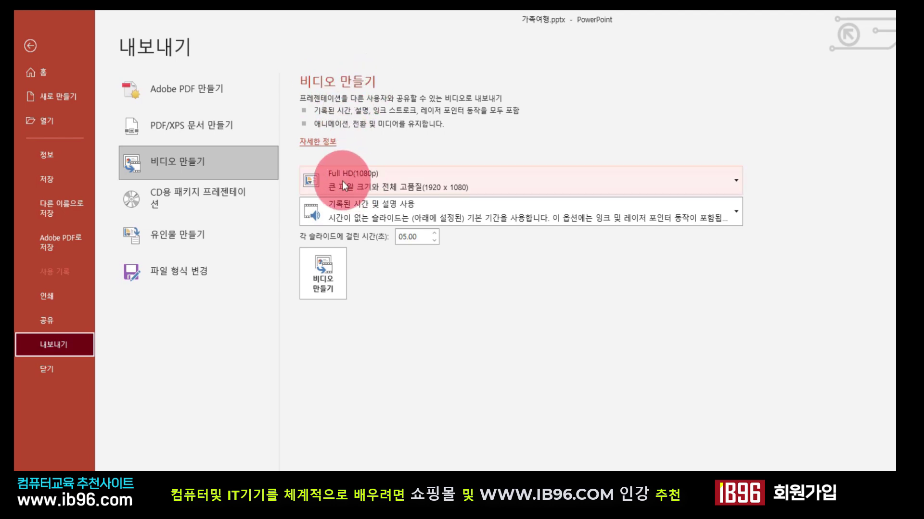
left_click(377, 177)
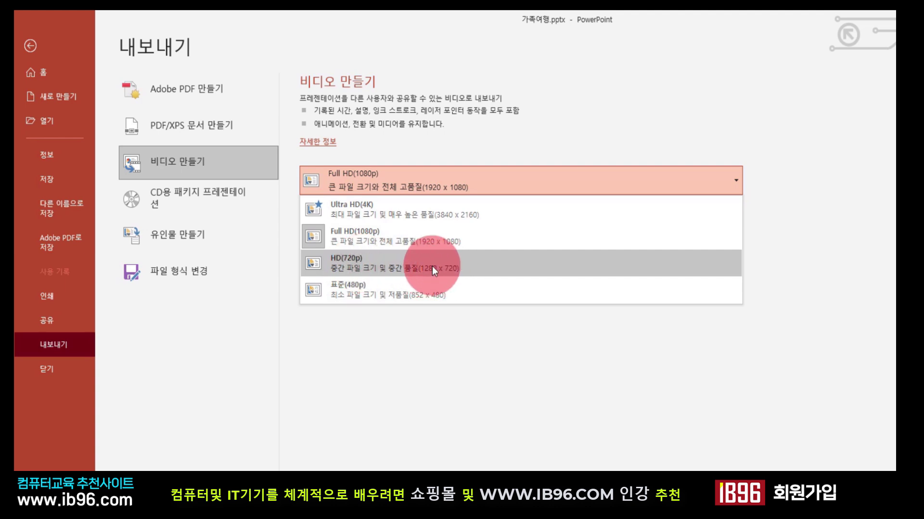
left_click(363, 242)
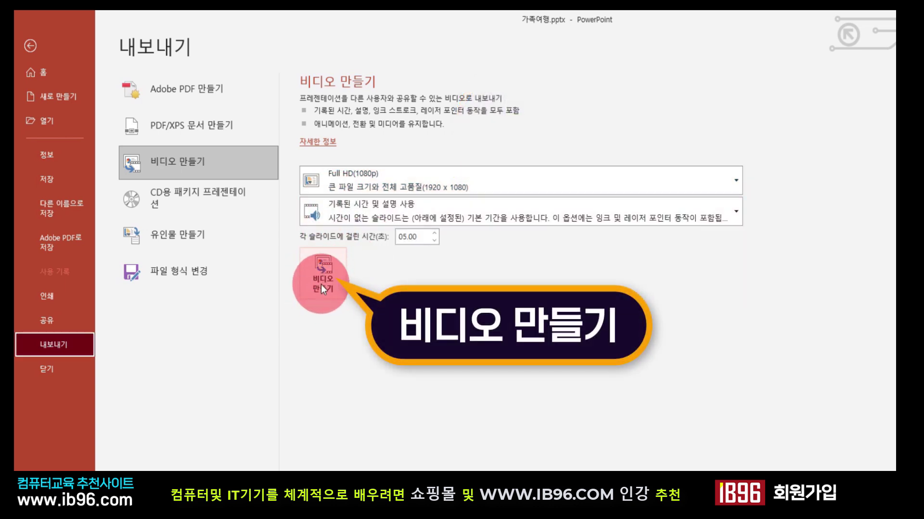
left_click(321, 284)
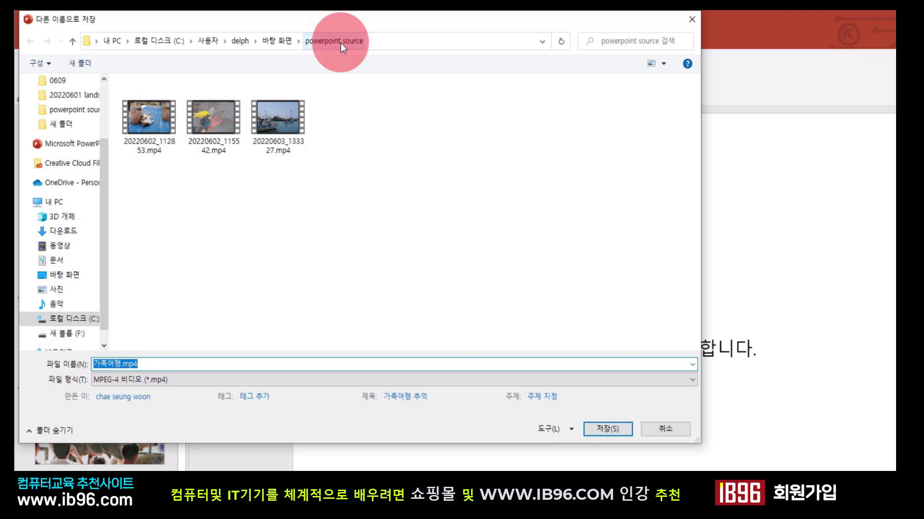
left_click(617, 429)
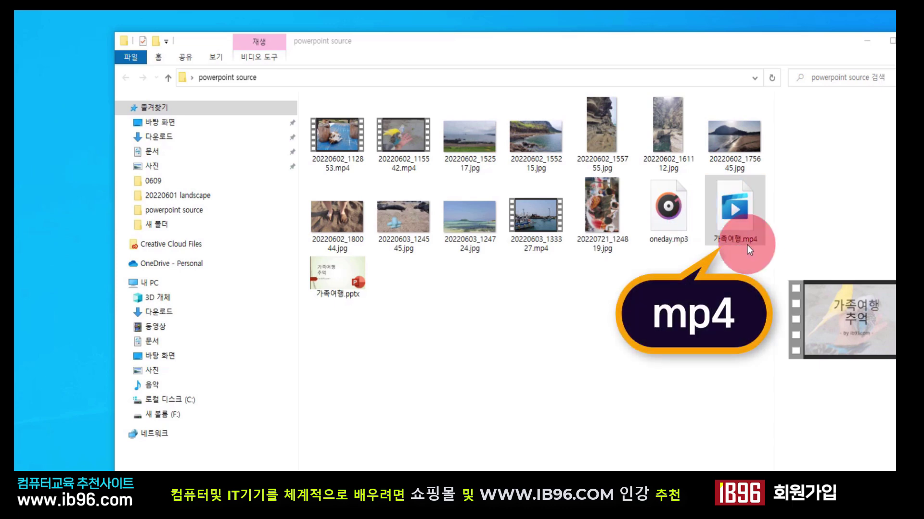
- Switch to File Explorer and play the exported video 가족여행.mp4 from the powerpoint source folder
left_click(730, 231)
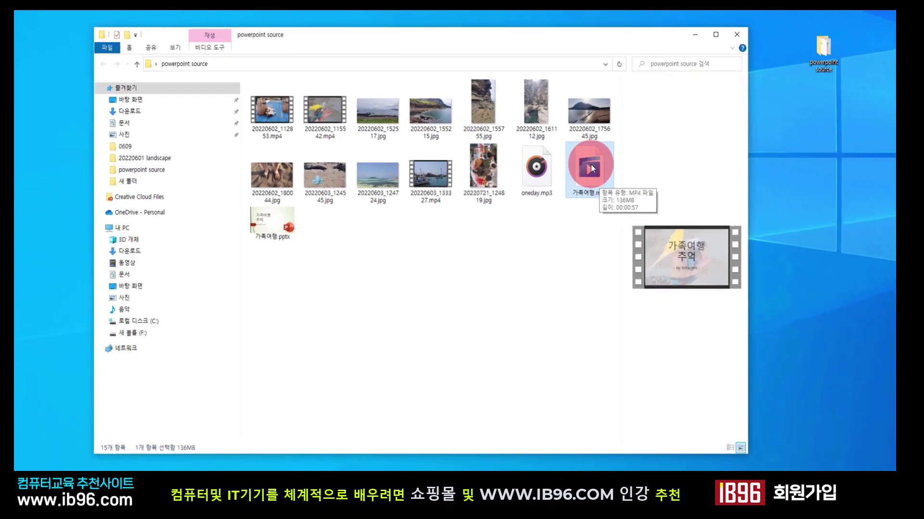
double_click(591, 168)
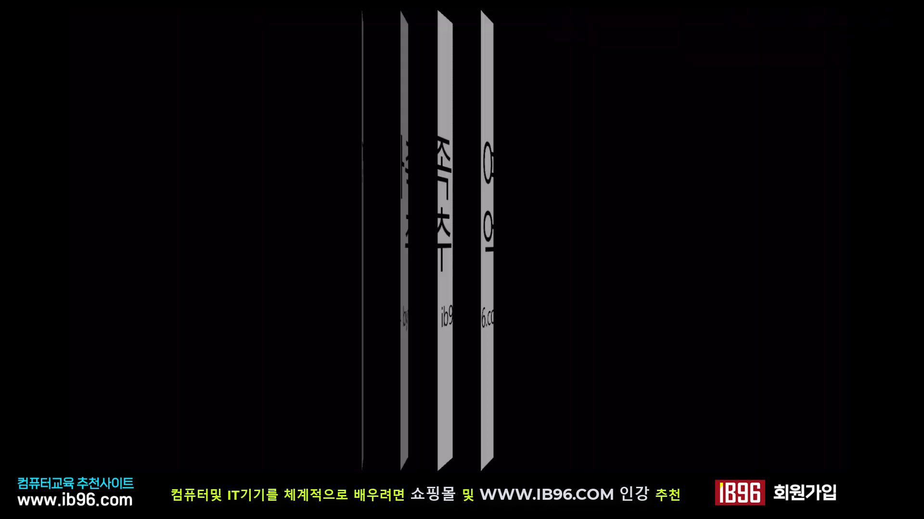